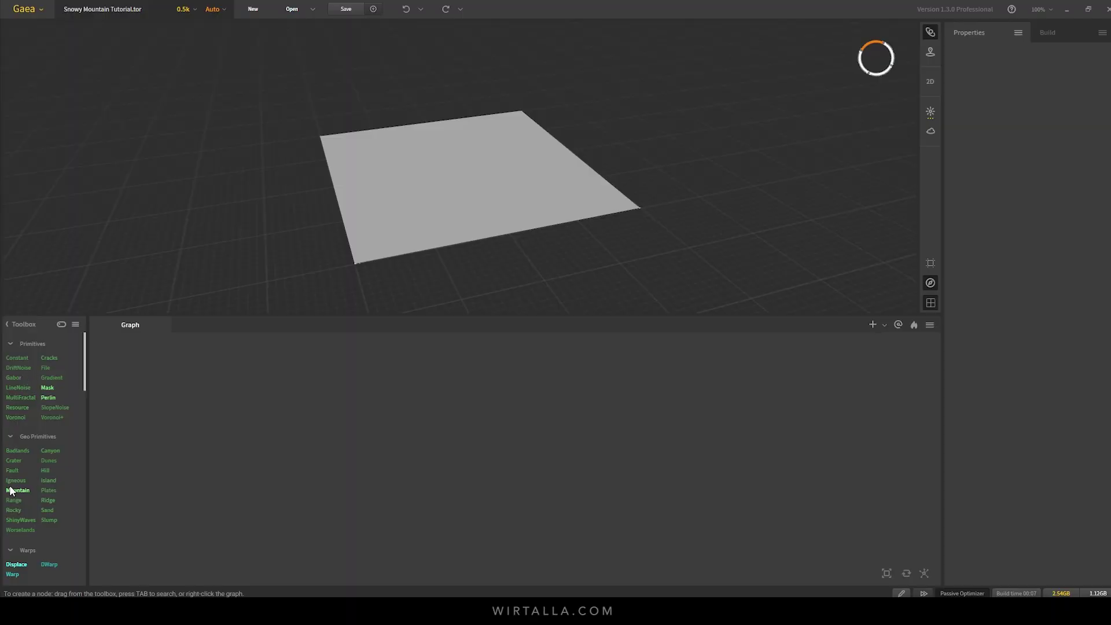
- Add a Mountain terrain node, tick Bulky and set its Scale to 33%
left_click_drag(187, 466, 311, 460)
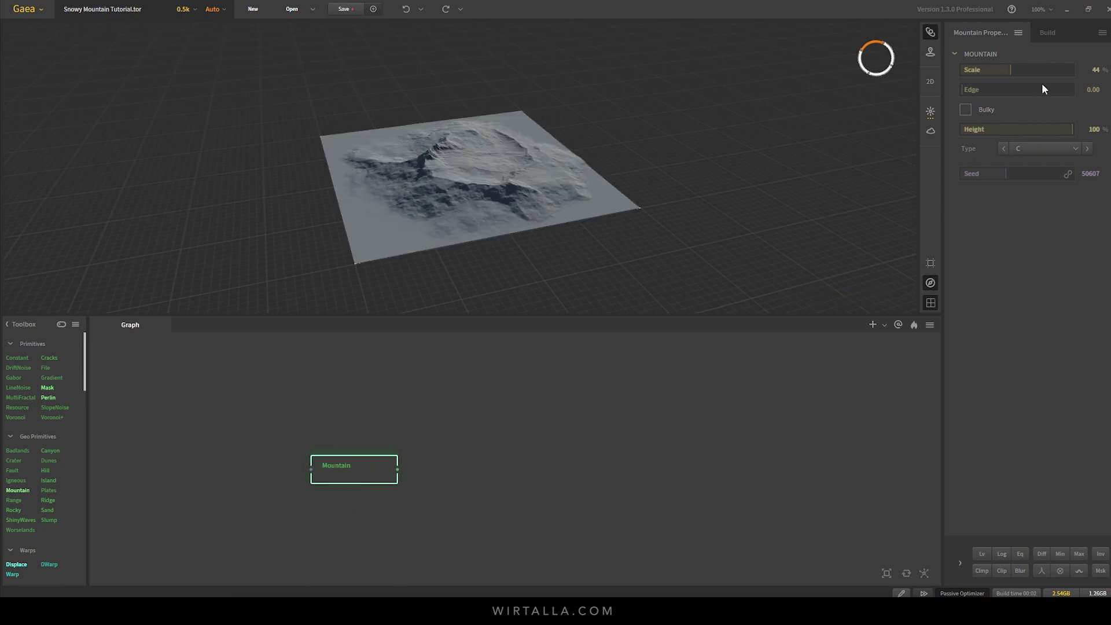
left_click(965, 110)
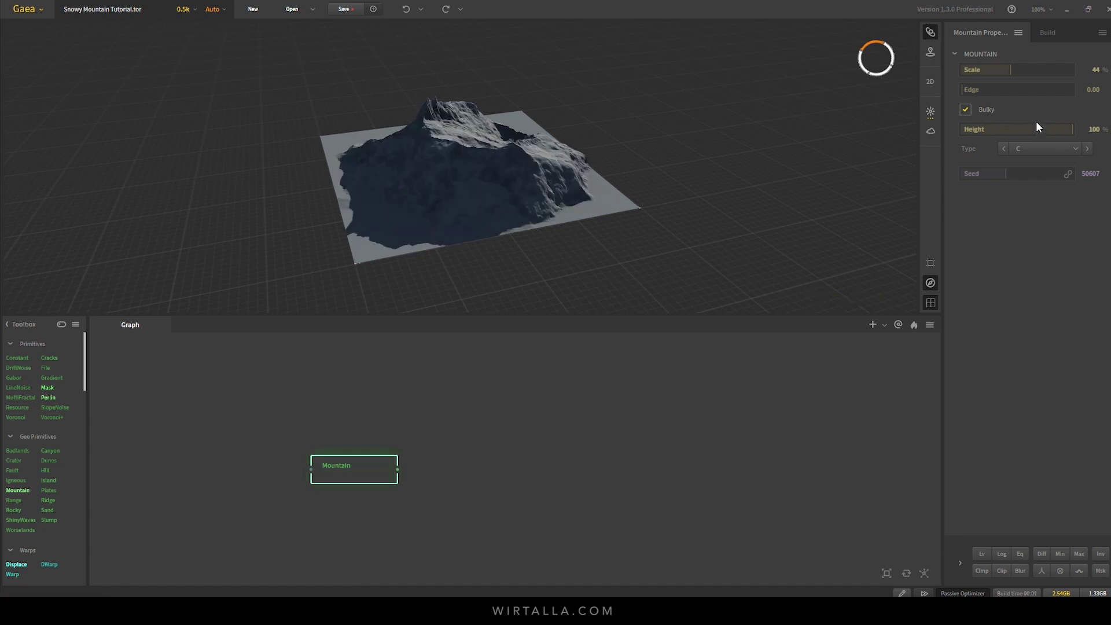
left_click(1029, 69)
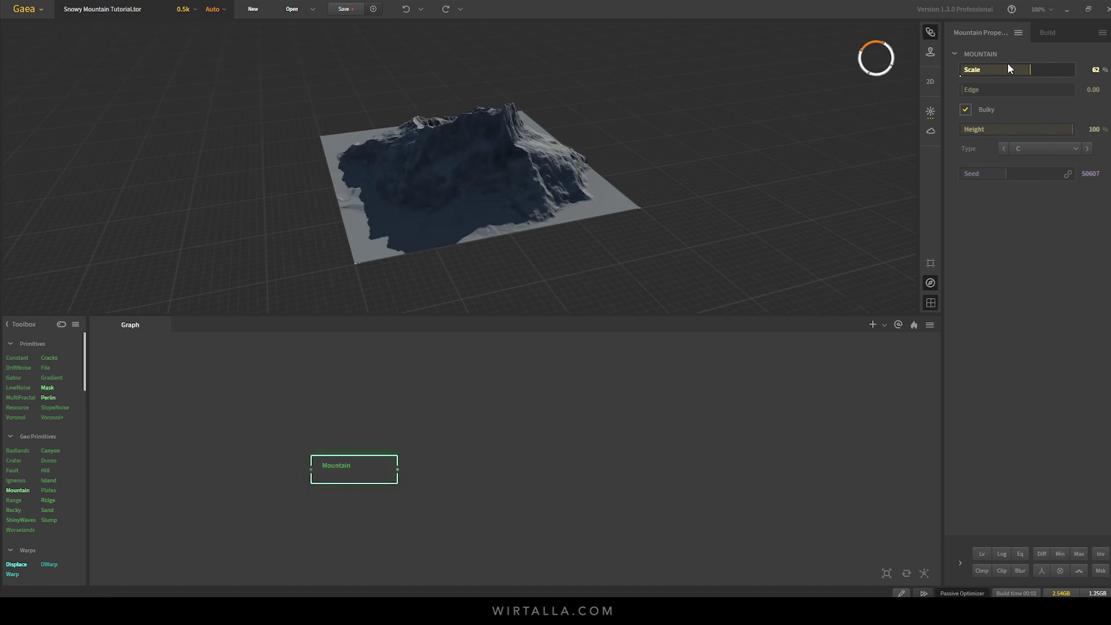
left_click_drag(1000, 65, 999, 69)
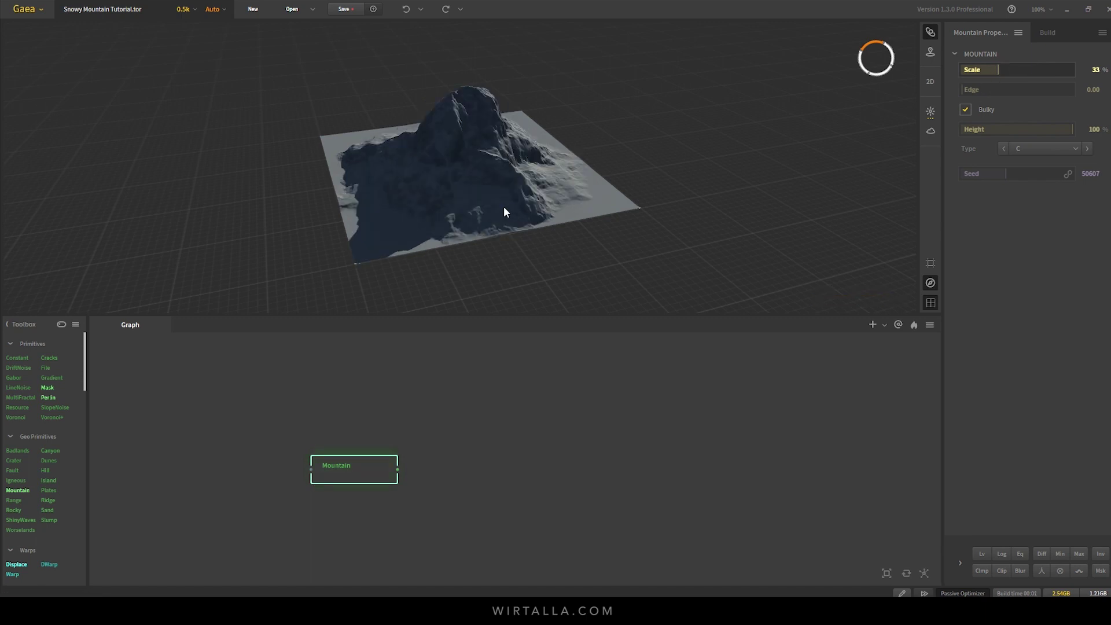
left_click_drag(450, 207, 778, 172)
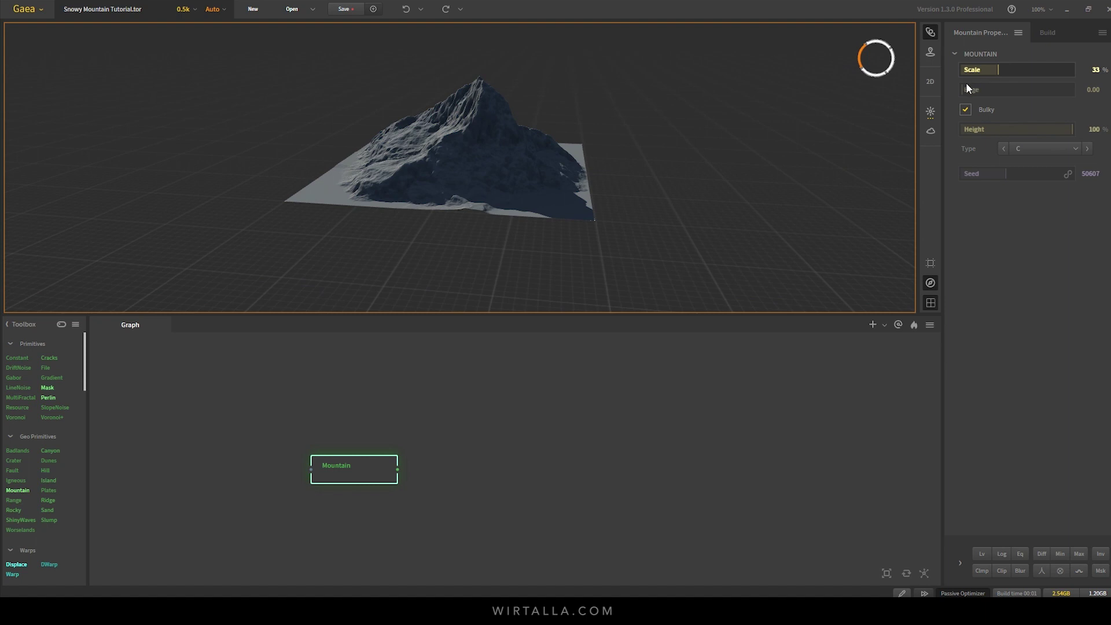
- Set the Mountain Edge to 0.14 and Seed to 76058, then add a Plates node
left_click_drag(973, 85, 994, 86)
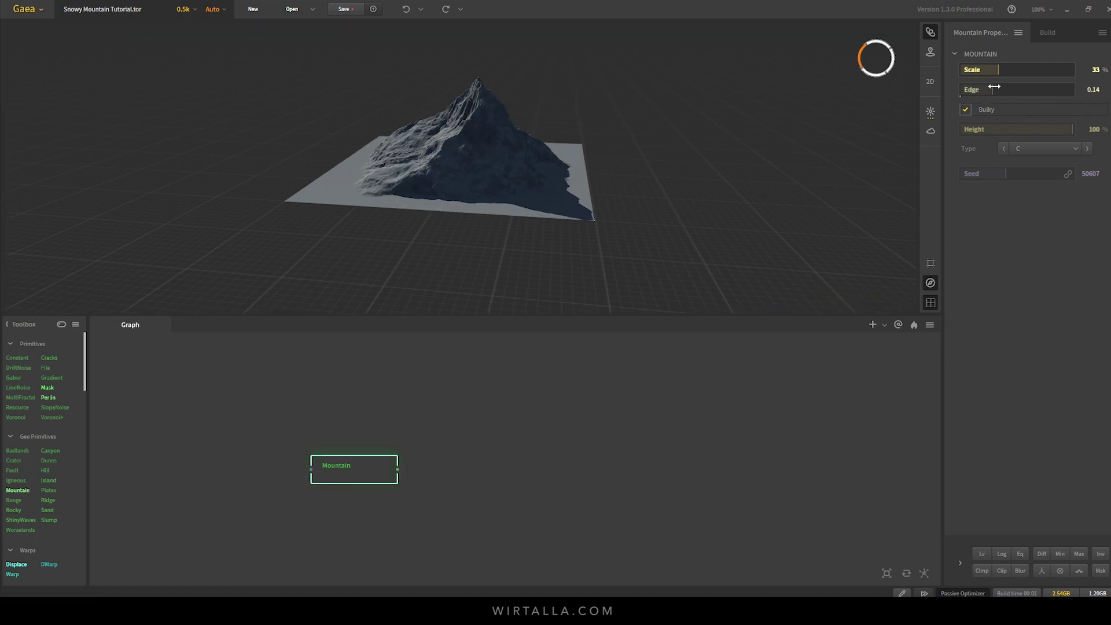
left_click_drag(492, 187, 283, 182)
left_click_drag(1007, 171, 1013, 176)
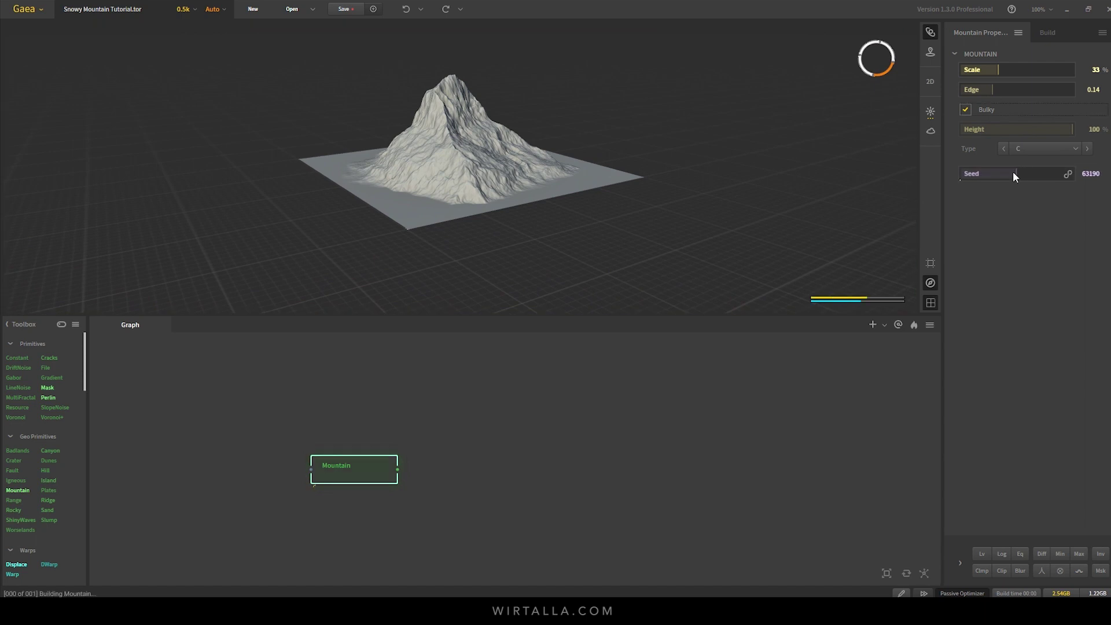
left_click_drag(1022, 171, 1027, 173)
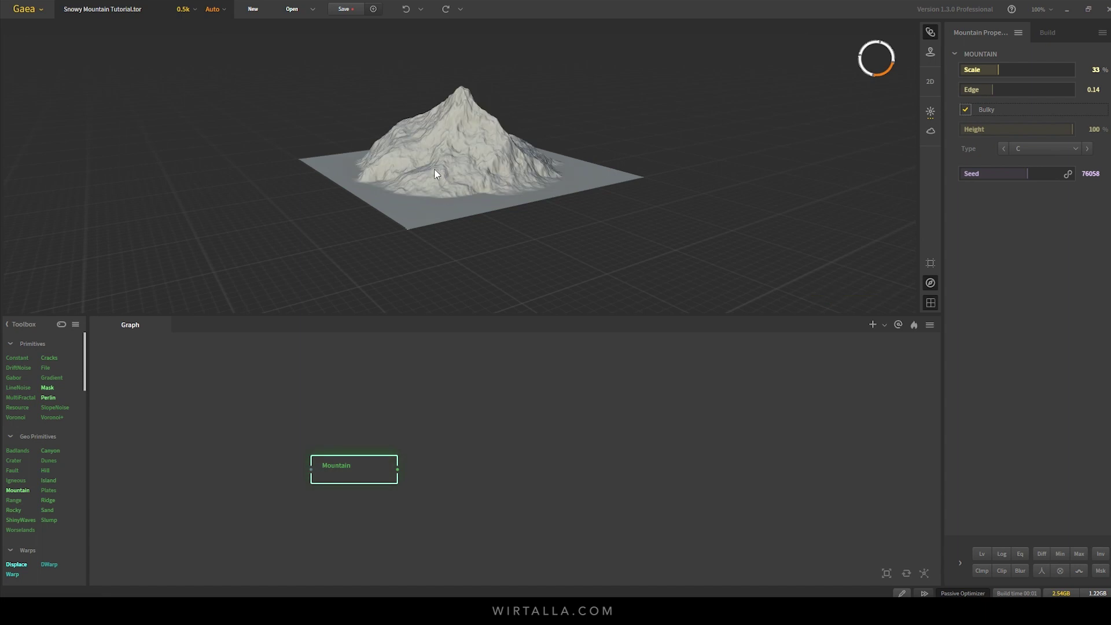
mouse_move(482, 182)
left_mouse_down()
mouse_move(568, 197)
mouse_move(843, 171)
left_mouse_up()
left_click_drag(700, 172, 519, 178)
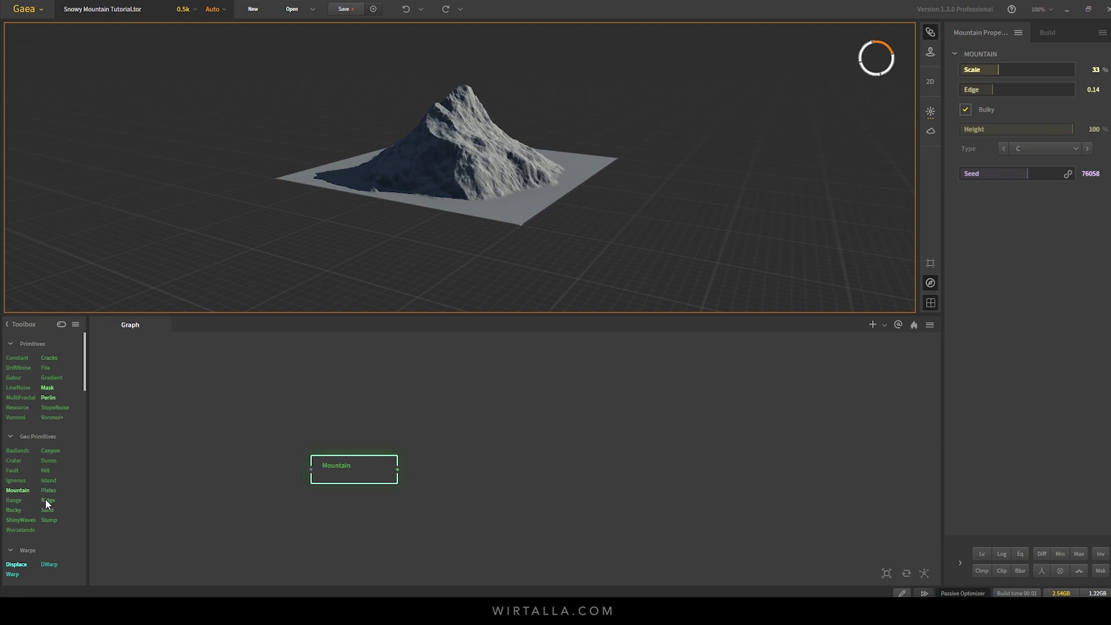
left_click_drag(46, 500, 313, 506)
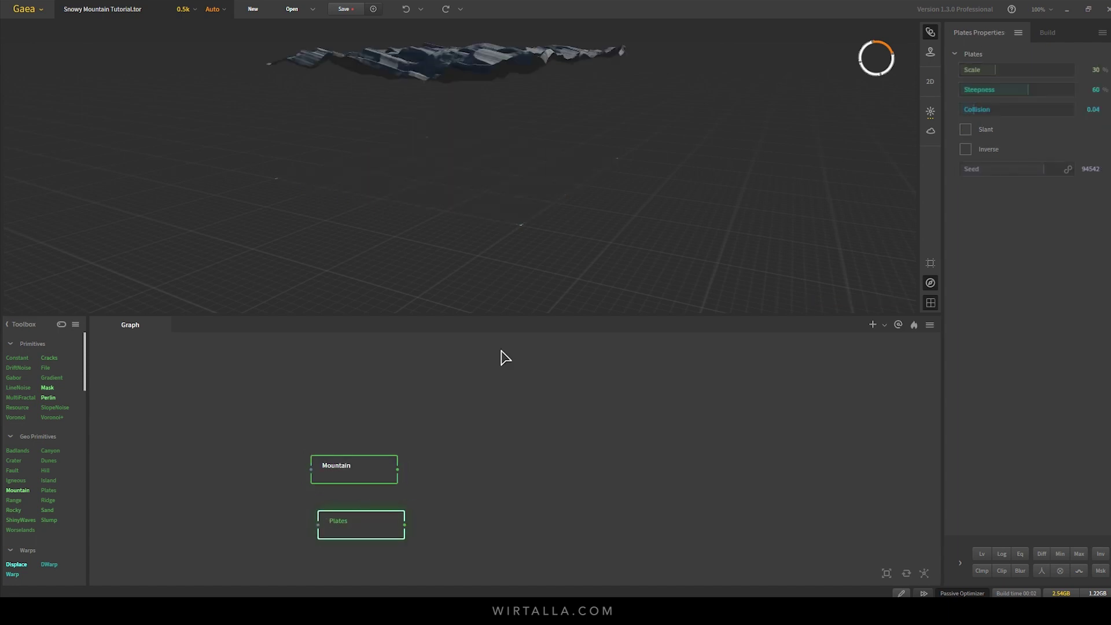
- Add a Combine node and wire Mountain and Plates into its two inputs
mouse_move(452, 92)
left_mouse_down()
mouse_move(424, 111)
mouse_move(454, 162)
mouse_move(509, 171)
mouse_move(519, 161)
mouse_move(496, 172)
mouse_move(543, 192)
mouse_move(524, 188)
left_mouse_up()
scroll(496, 158, "up", 3)
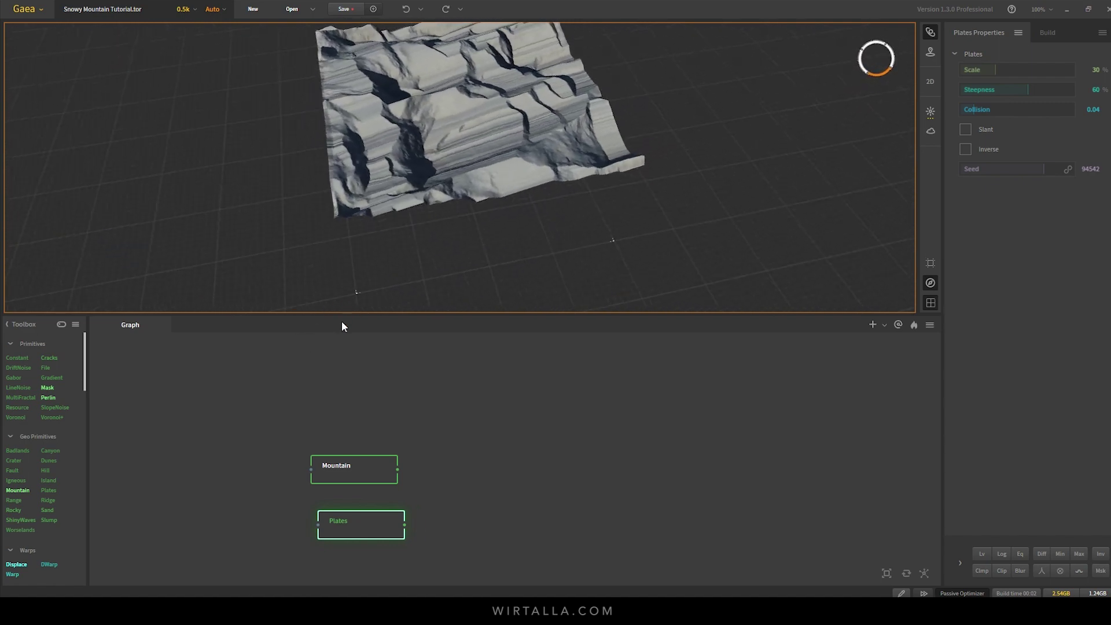
scroll(30, 410, "down", 3)
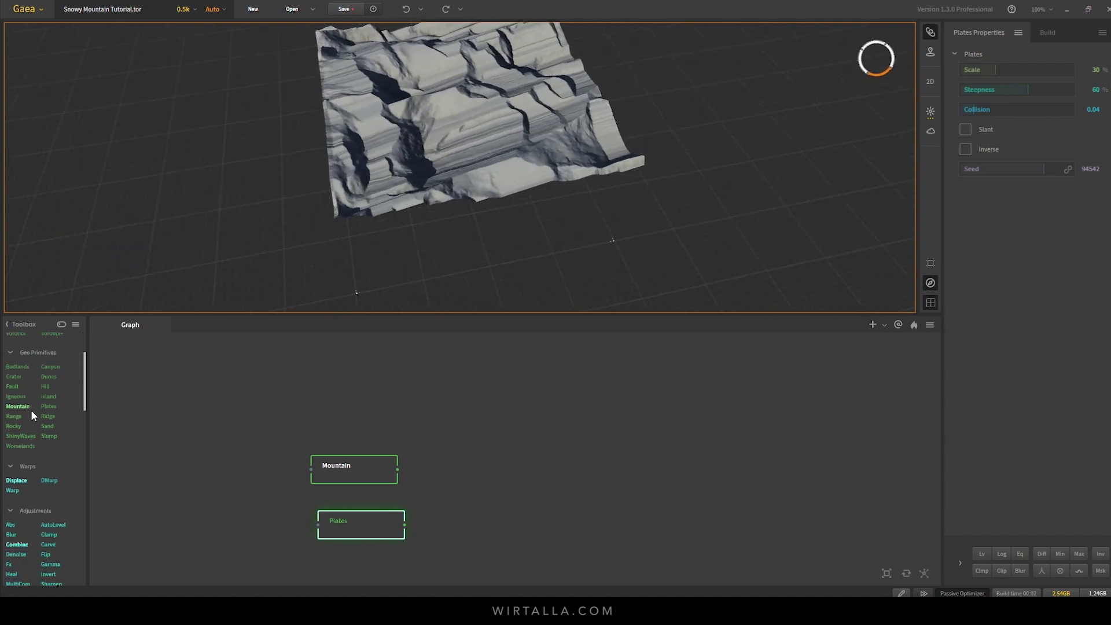
left_click_drag(17, 545, 43, 538)
left_click_drag(454, 457, 474, 471)
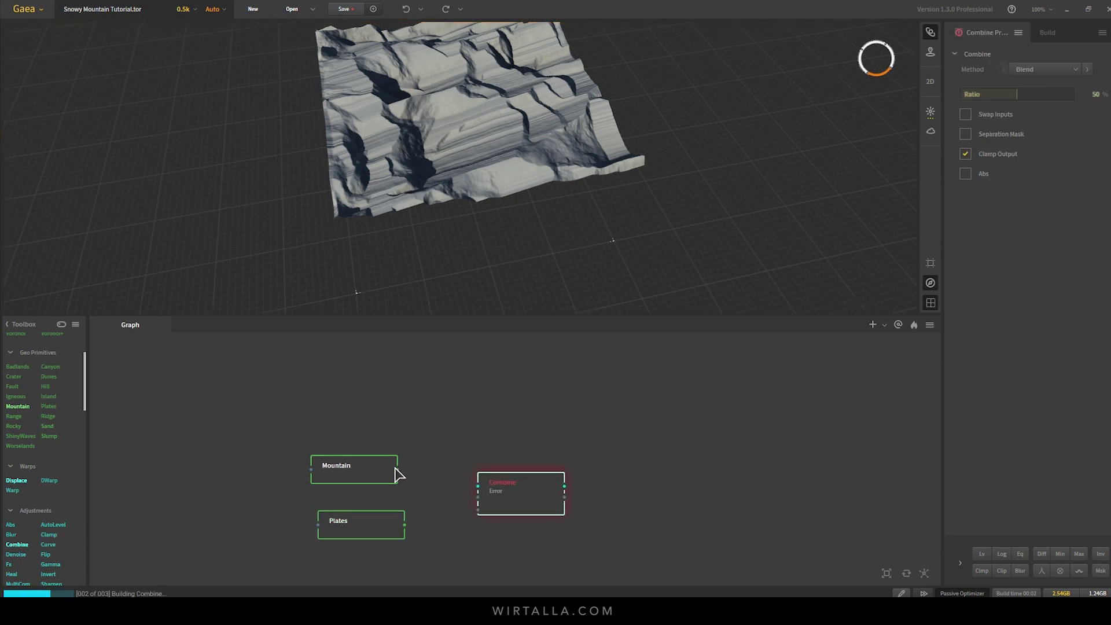
left_click_drag(398, 470, 478, 486)
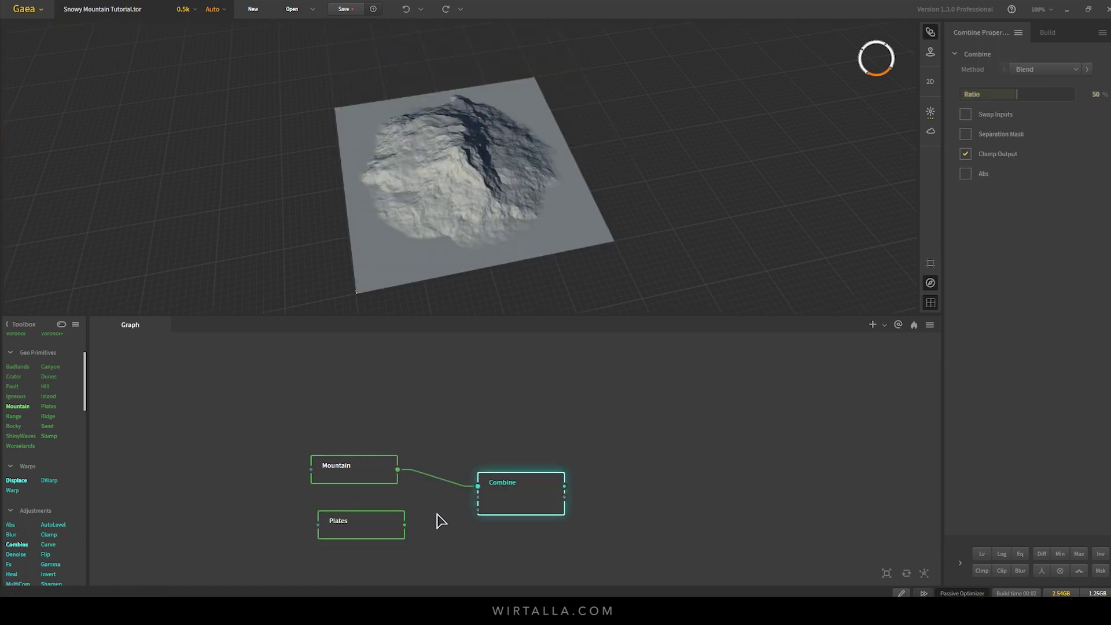
left_click_drag(405, 525, 517, 497)
- Set the Combine blend ratio to 35%
left_click_drag(1018, 94, 995, 92)
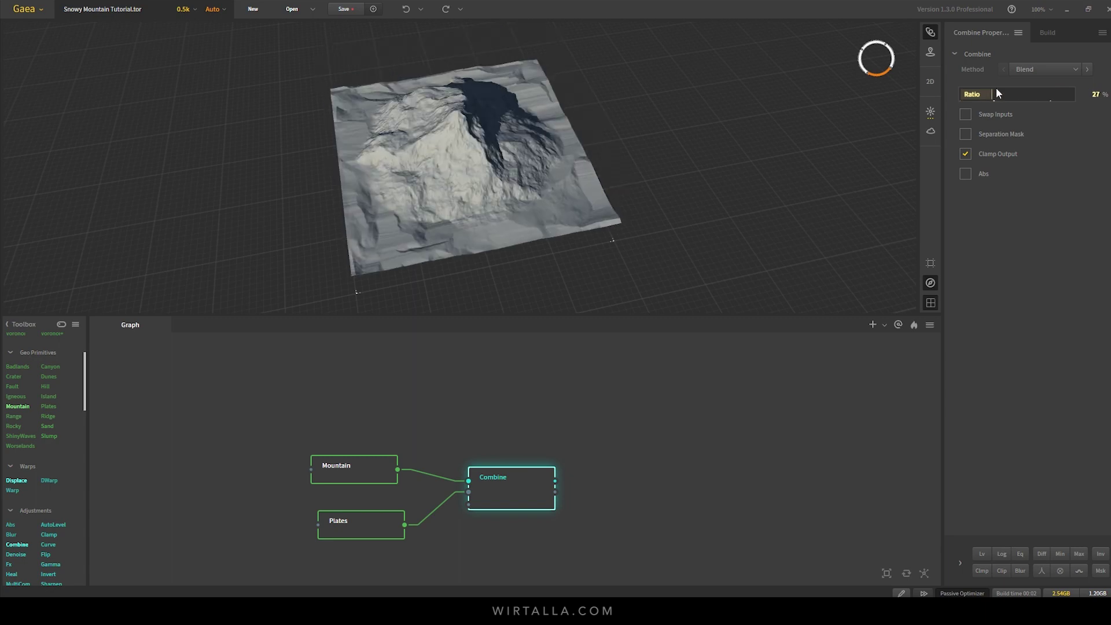
left_click(994, 94)
mouse_move(436, 175)
left_mouse_down()
mouse_move(459, 152)
mouse_move(576, 105)
mouse_move(624, 108)
mouse_move(220, 110)
mouse_move(457, 131)
mouse_move(373, 129)
mouse_move(681, 128)
left_mouse_up()
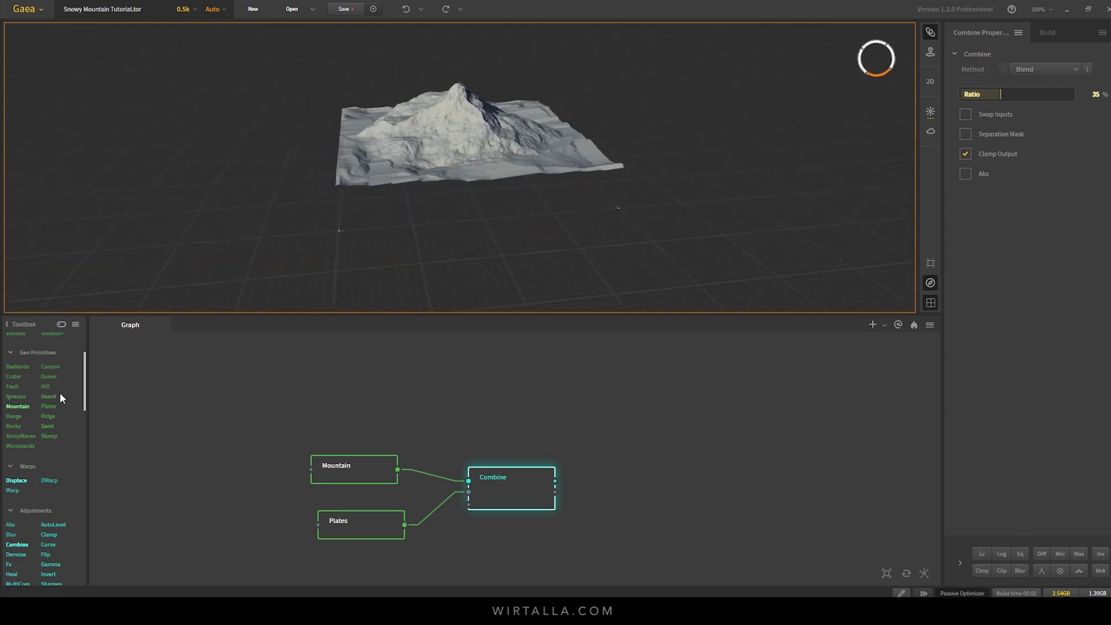
scroll(59, 391, "down", 10)
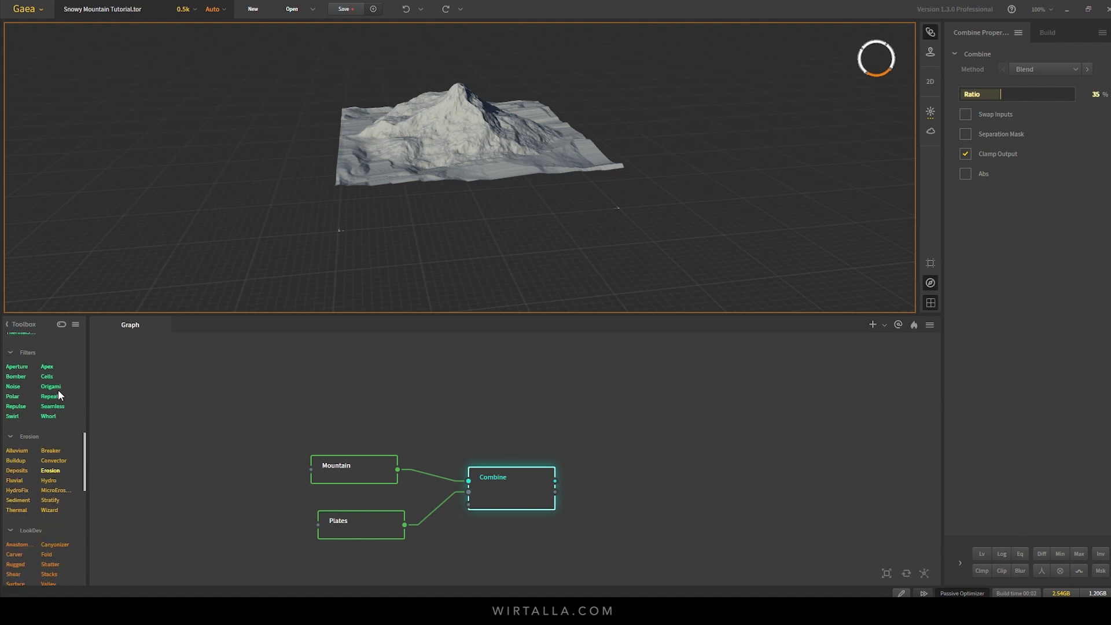
- Add an Erosion node after Combine with Strength 72 and Rock Softness 34, applying changes
left_click_drag(576, 461, 554, 482)
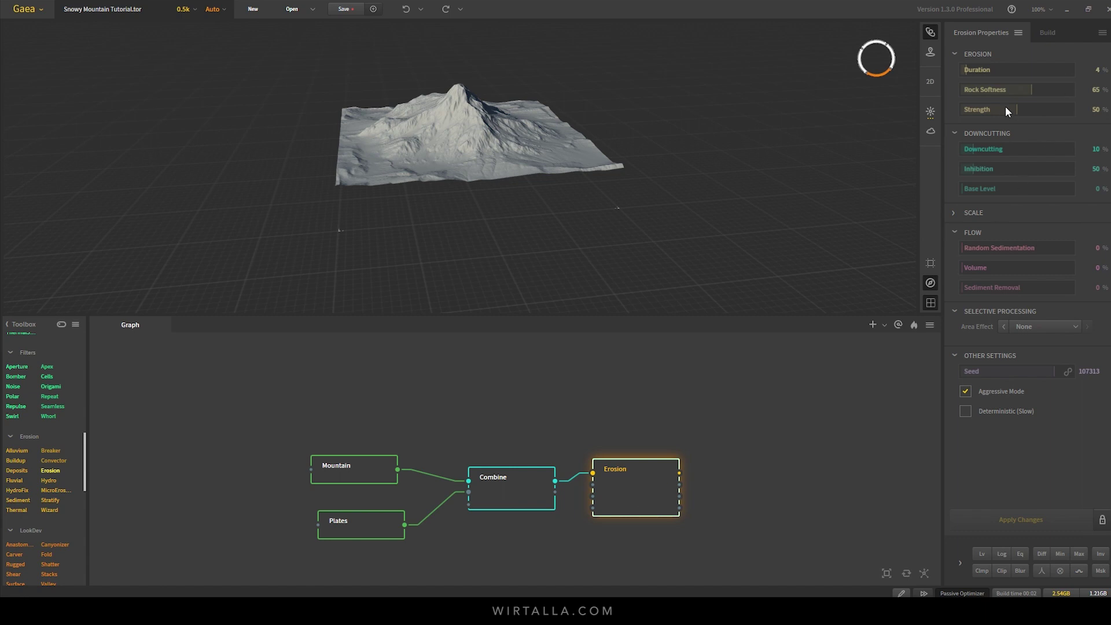
left_click(1041, 108)
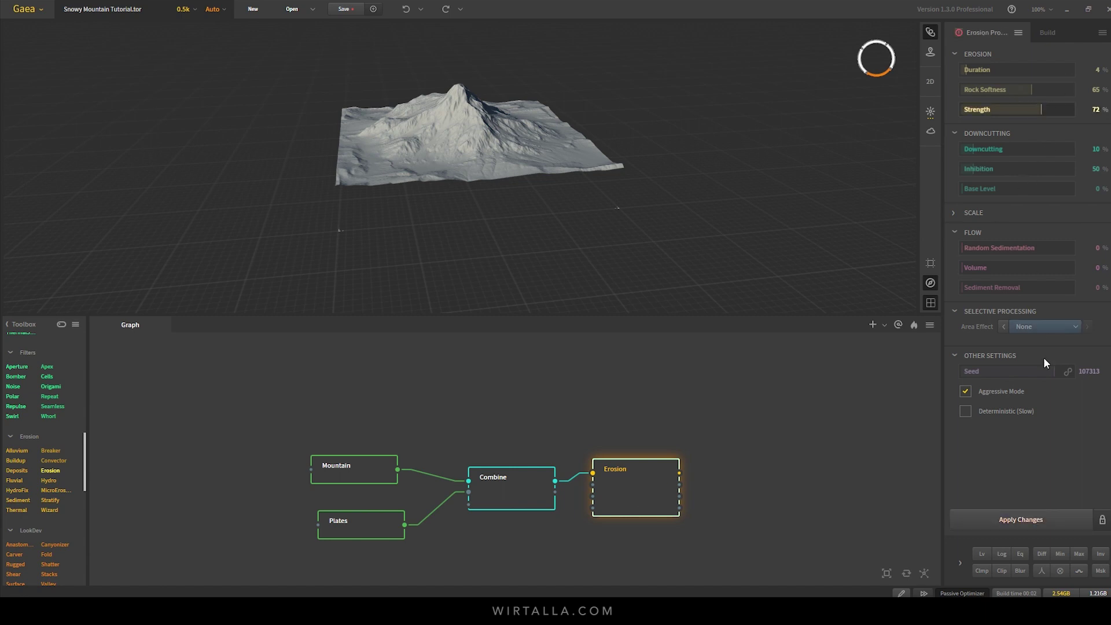
left_click(1016, 509)
left_click(994, 88)
left_click(1024, 517)
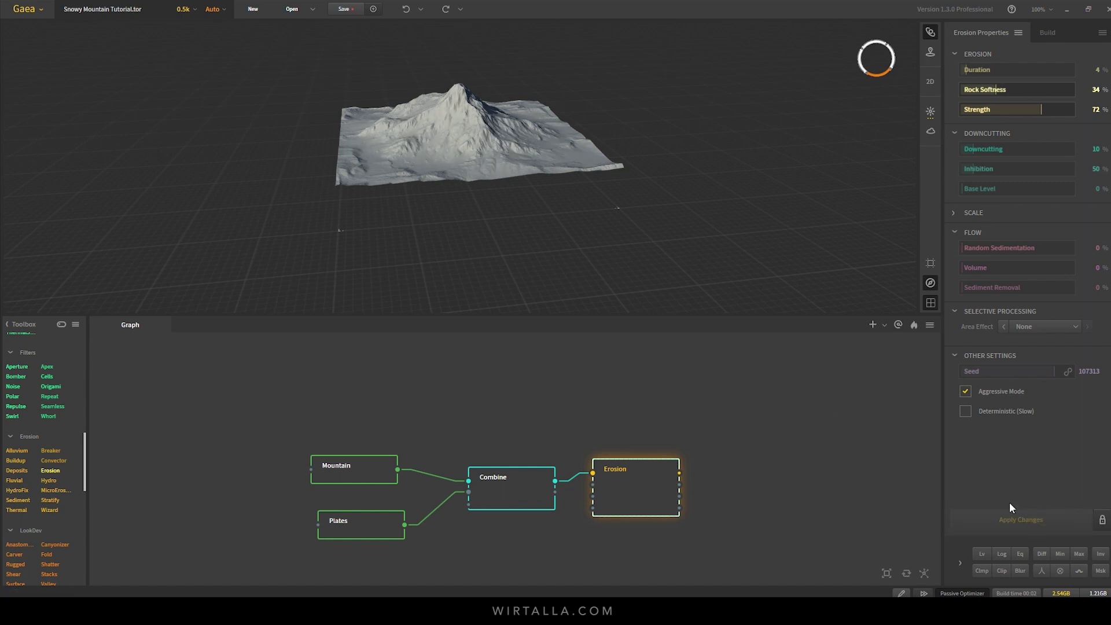
left_click_drag(417, 155, 576, 170)
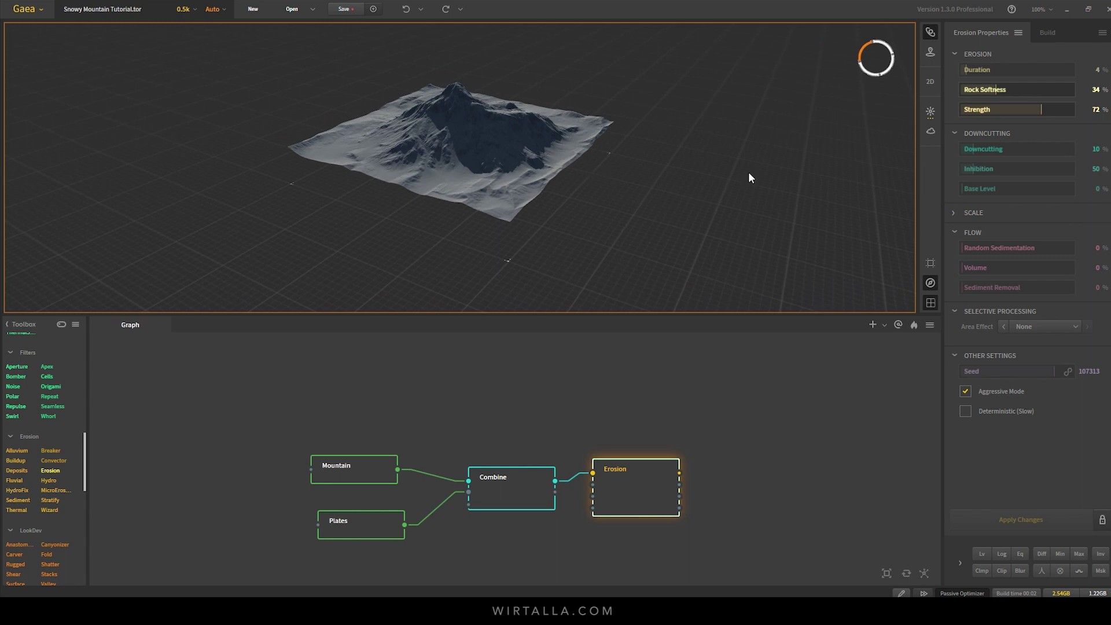
- Set erosion Duration to 21 and Rock Softness to 21, applying each change
left_click(984, 69)
left_click(1049, 512)
left_click_drag(492, 157, 351, 142)
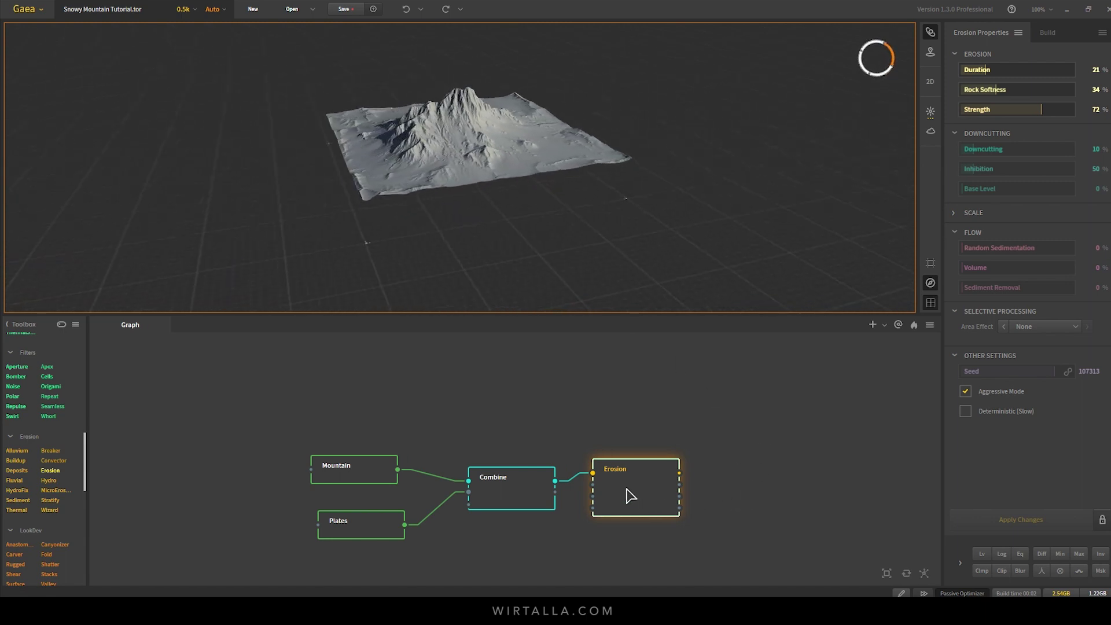
left_click(983, 88)
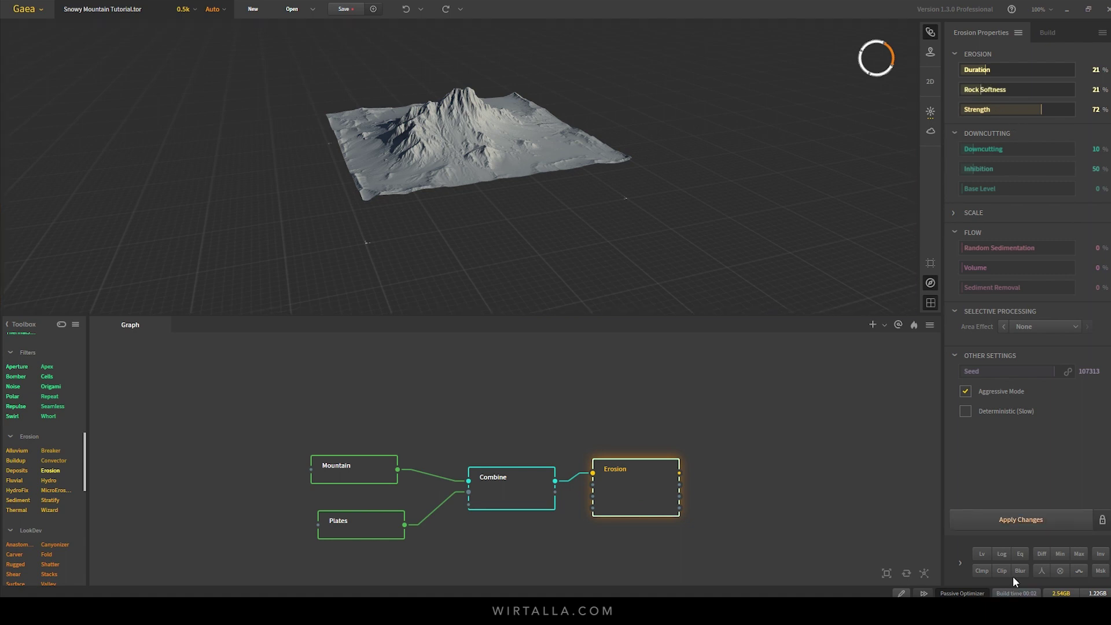
left_click(1002, 520)
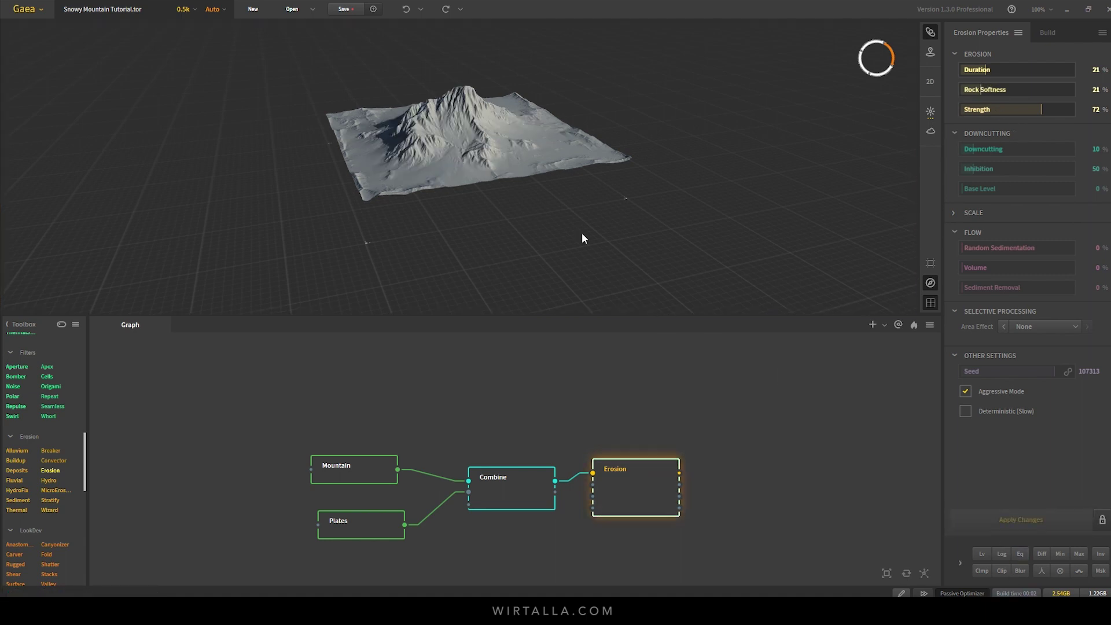
- Try an erosion Duration of 29, then restore it to 21
scroll(513, 131, "up", 6)
mouse_move(493, 156)
left_mouse_down()
mouse_move(526, 141)
mouse_move(511, 191)
mouse_move(467, 193)
mouse_move(489, 200)
left_mouse_up()
scroll(512, 191, "down", 3)
scroll(512, 191, "down", 2)
left_click_drag(984, 74, 989, 64)
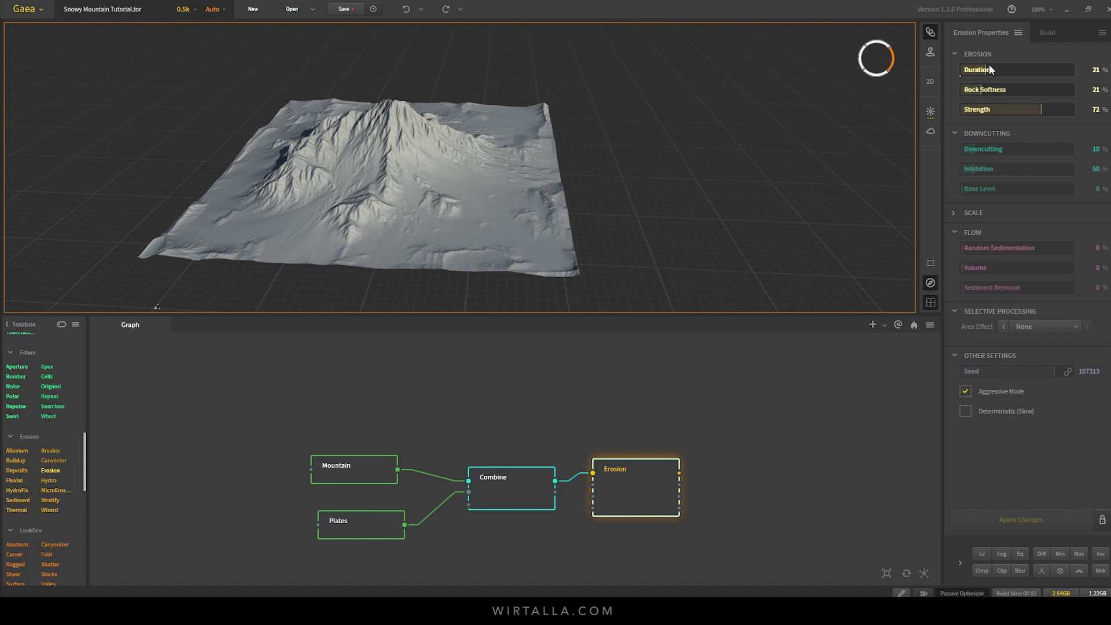
left_click(1026, 517)
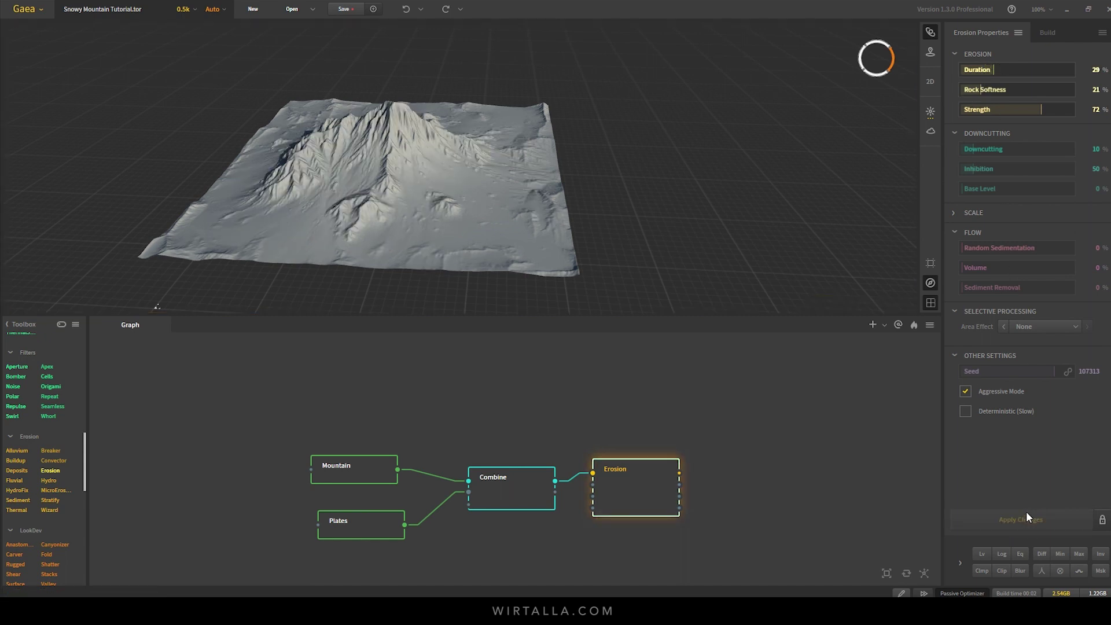
left_click(987, 68)
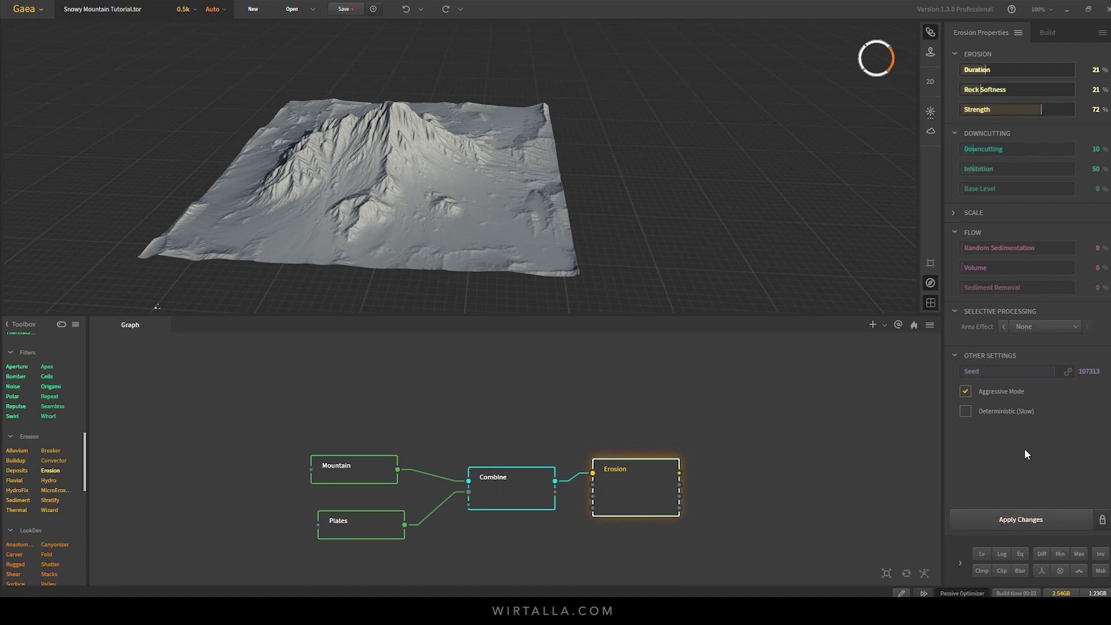
left_click(1042, 520)
left_click_drag(389, 209, 677, 176)
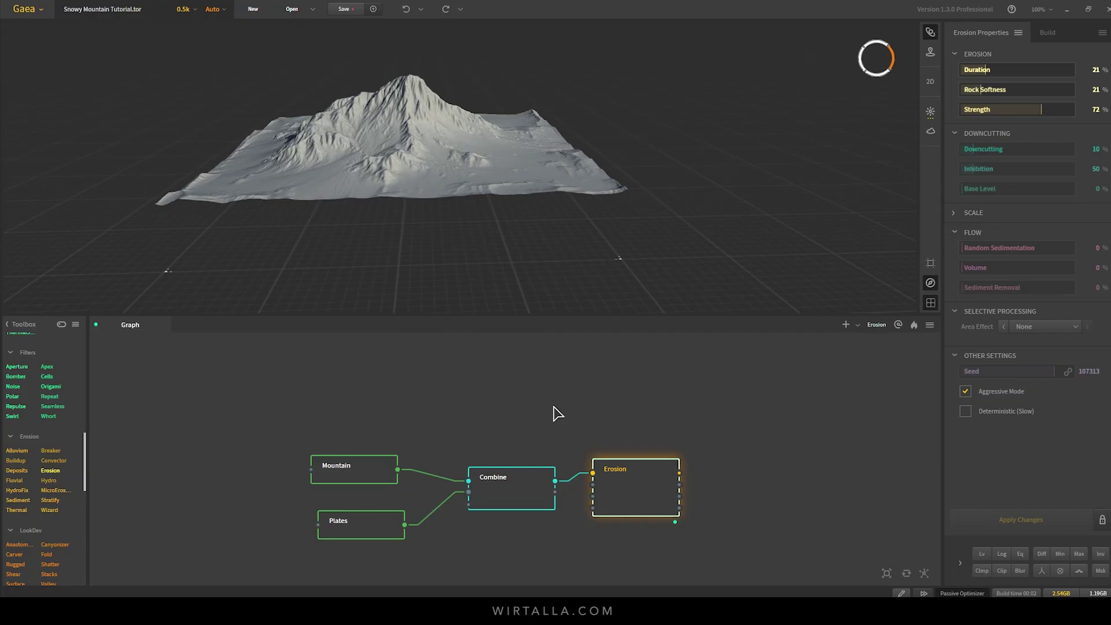
- Select the Mountain node and try several Seed values, reaching 86694
left_click(366, 469)
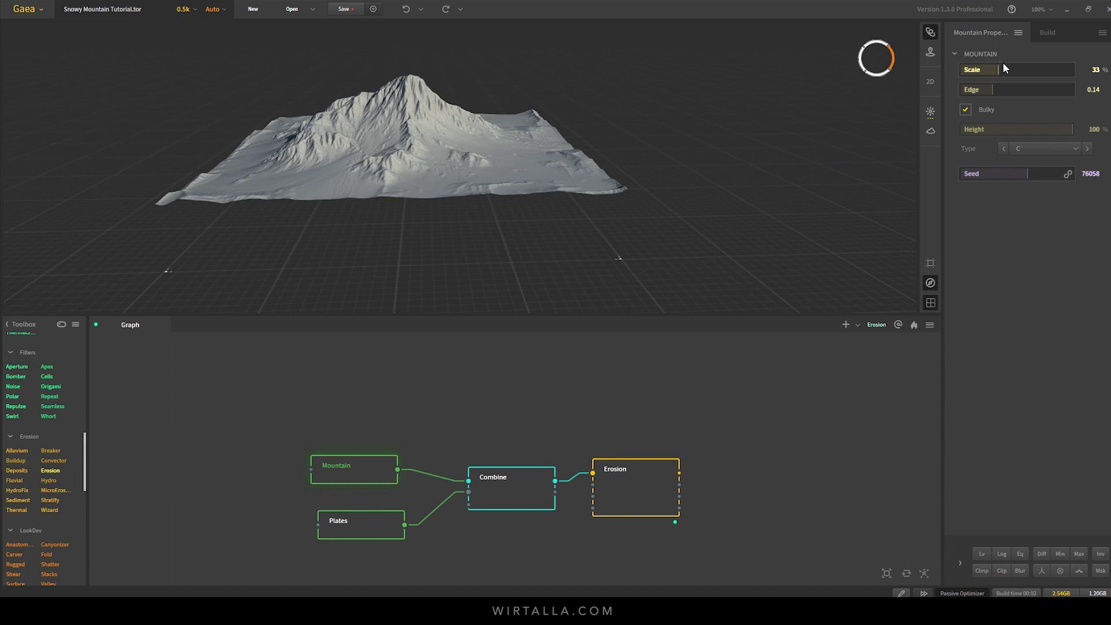
left_click_drag(1032, 167, 997, 176)
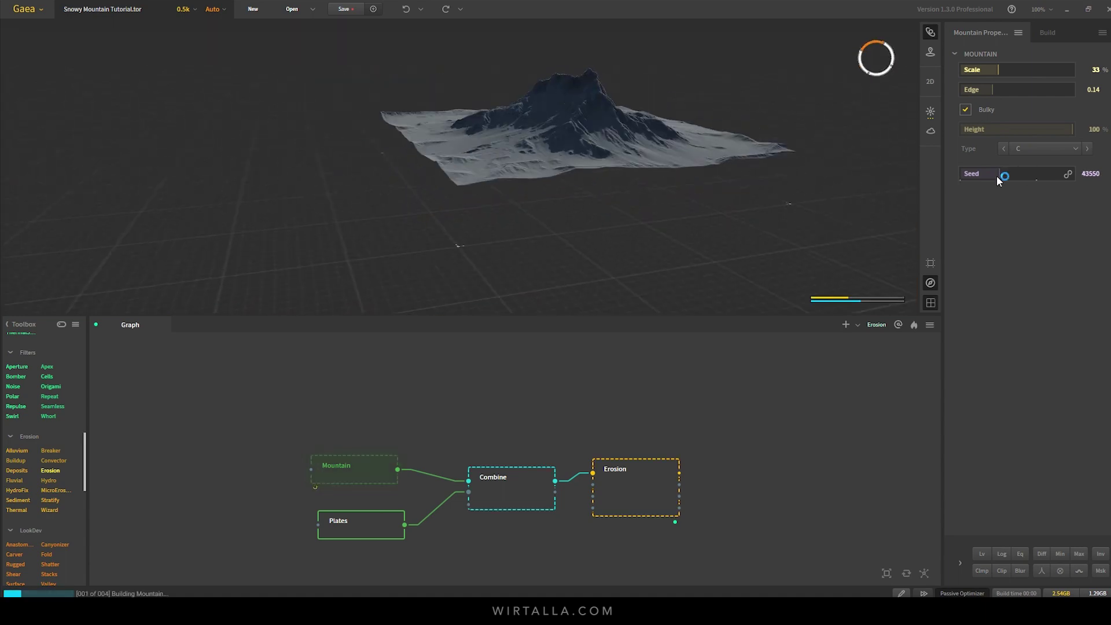
left_click(1005, 171)
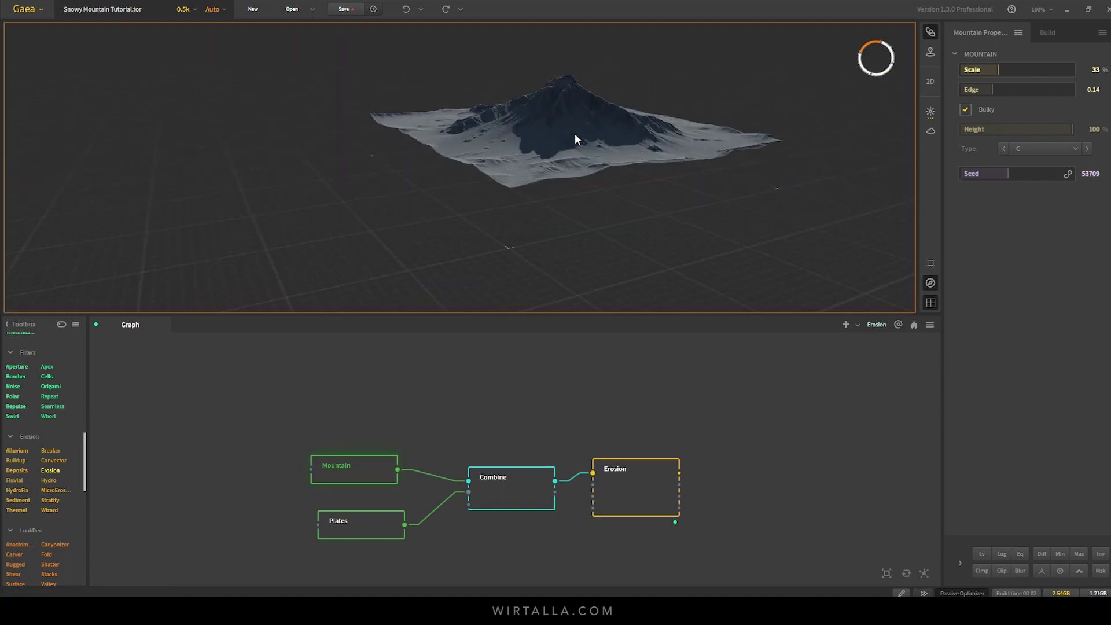
left_click(1045, 174)
mouse_move(1044, 169)
left_mouse_down()
mouse_move(543, 162)
mouse_move(735, 154)
mouse_move(1036, 171)
left_mouse_up()
left_click_drag(422, 120, 745, 142)
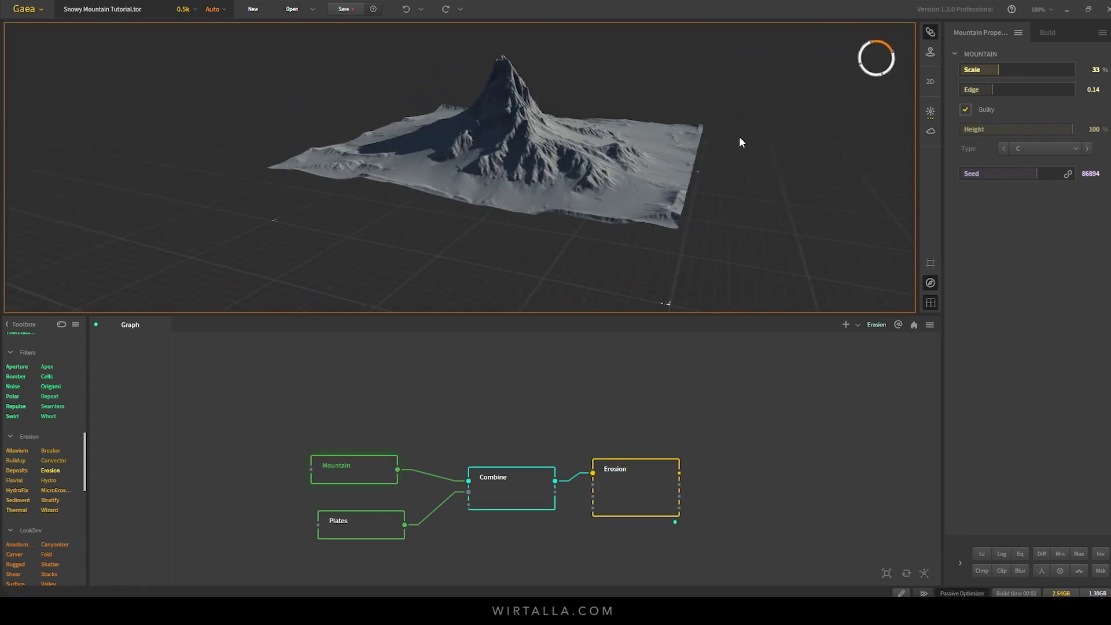
- Switch the Mountain Type to A and back to C, ending with Seed 39487
left_click(1057, 148)
left_click(1032, 210)
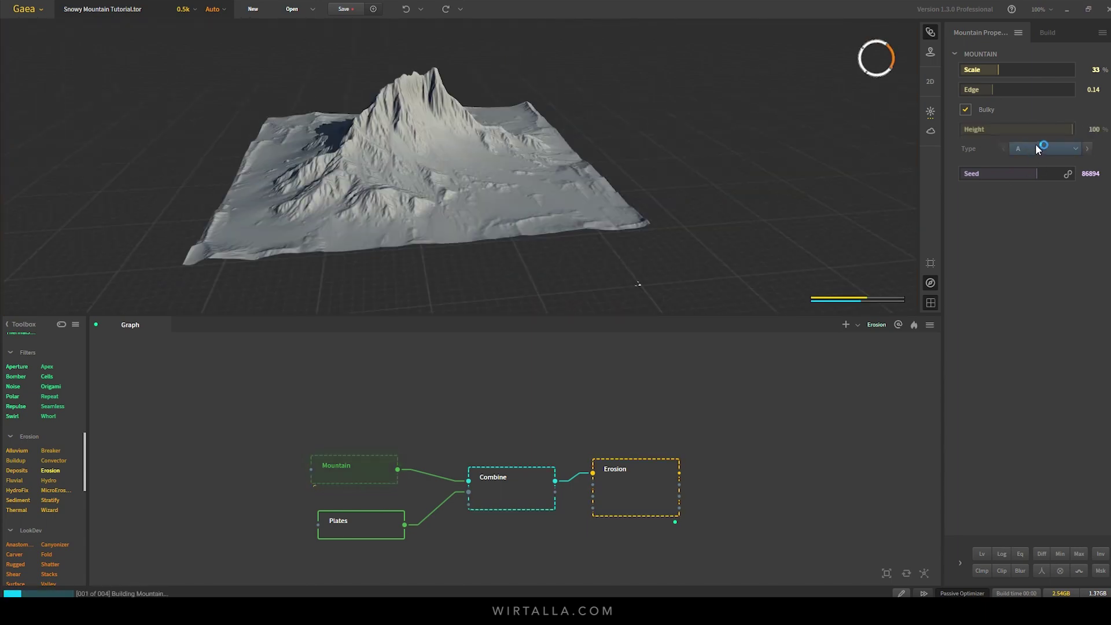
left_click_drag(482, 176, 490, 163)
left_click_drag(1035, 173, 1007, 174)
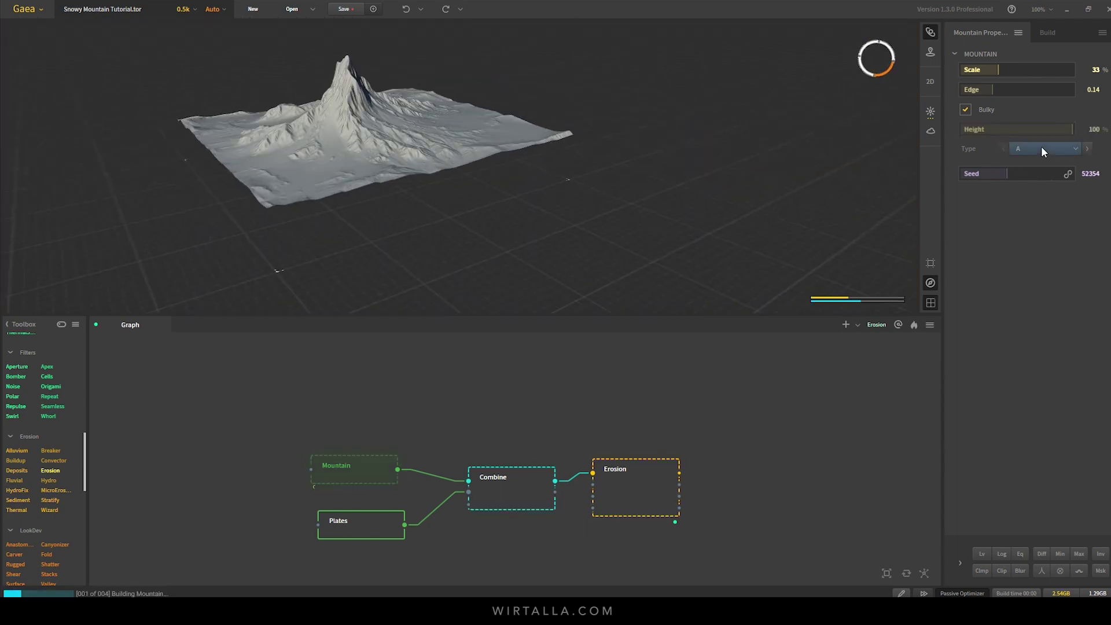
scroll(1042, 151, "down", 2)
left_click_drag(326, 134, 367, 166)
left_click_drag(1018, 173, 997, 170)
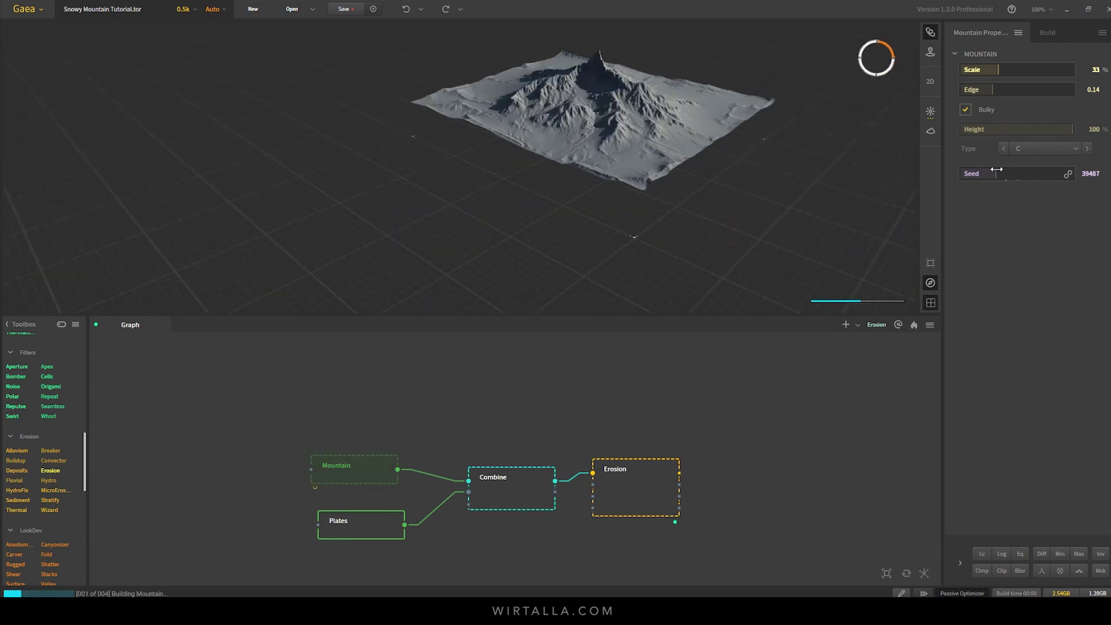
left_click_drag(810, 122, 351, 123)
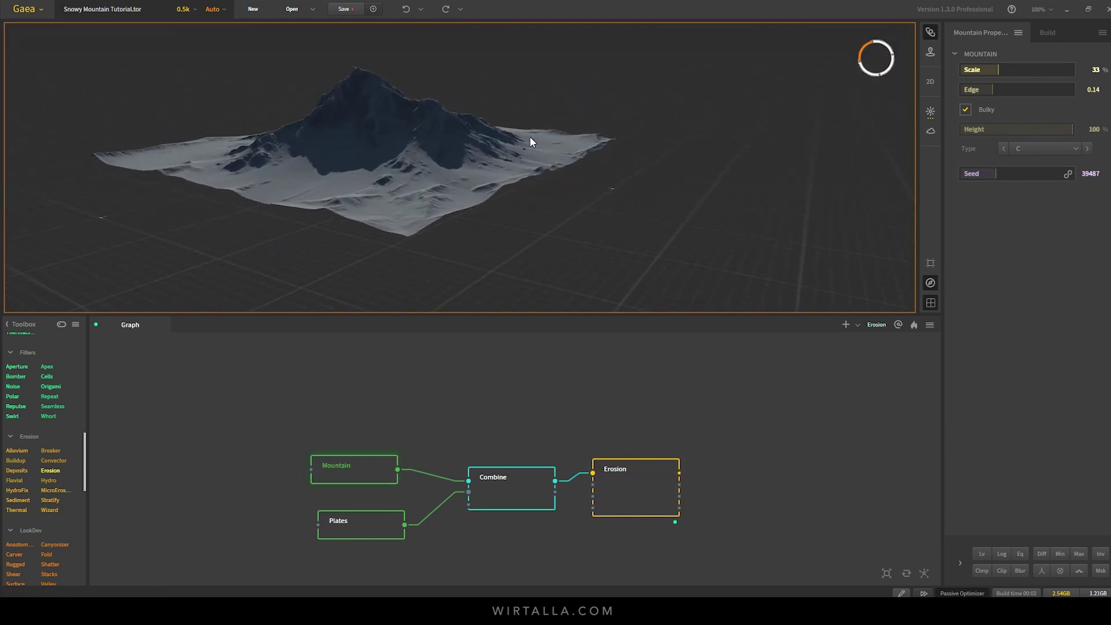
left_click_drag(611, 140, 860, 115)
- Set the sun lighting to 98° azimuth and 24° elevation
left_click(930, 112)
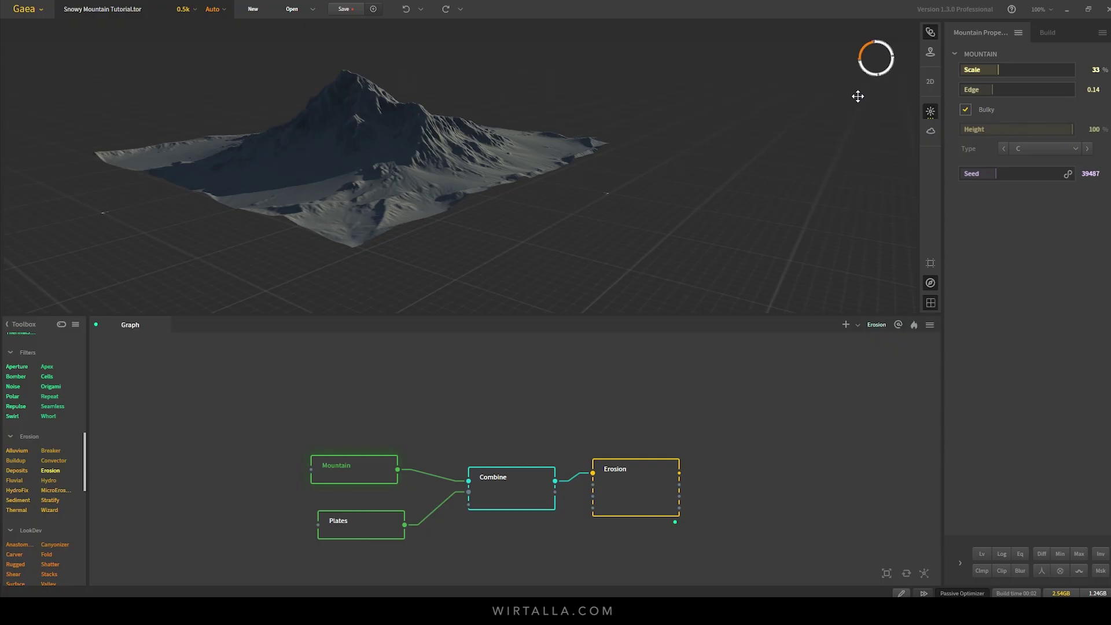
left_click_drag(859, 92, 844, 114)
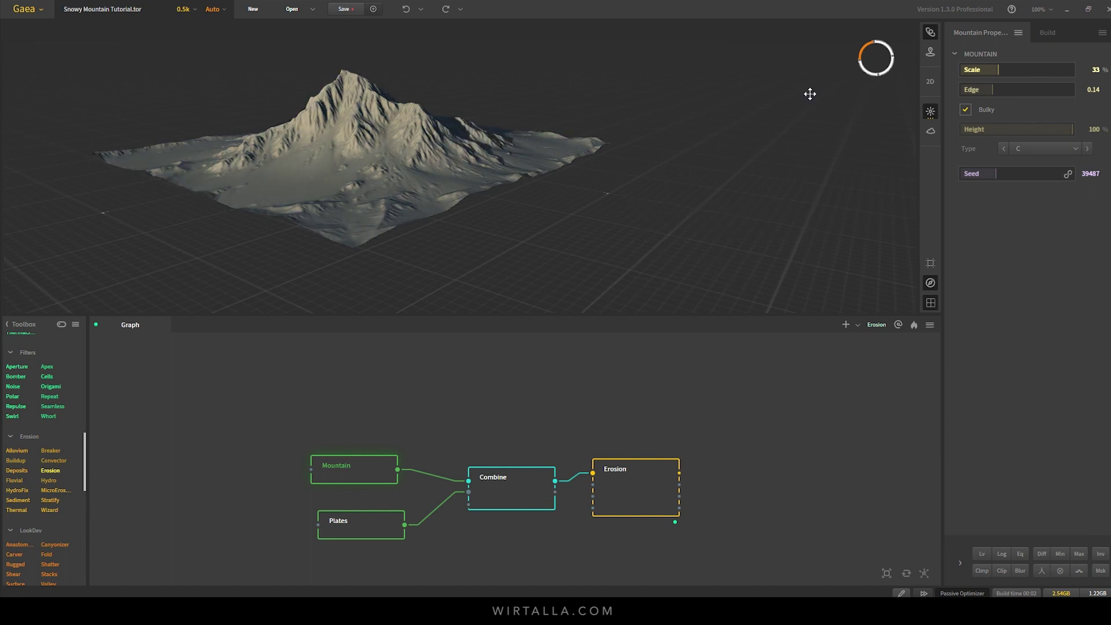
left_click_drag(211, 171, 230, 147)
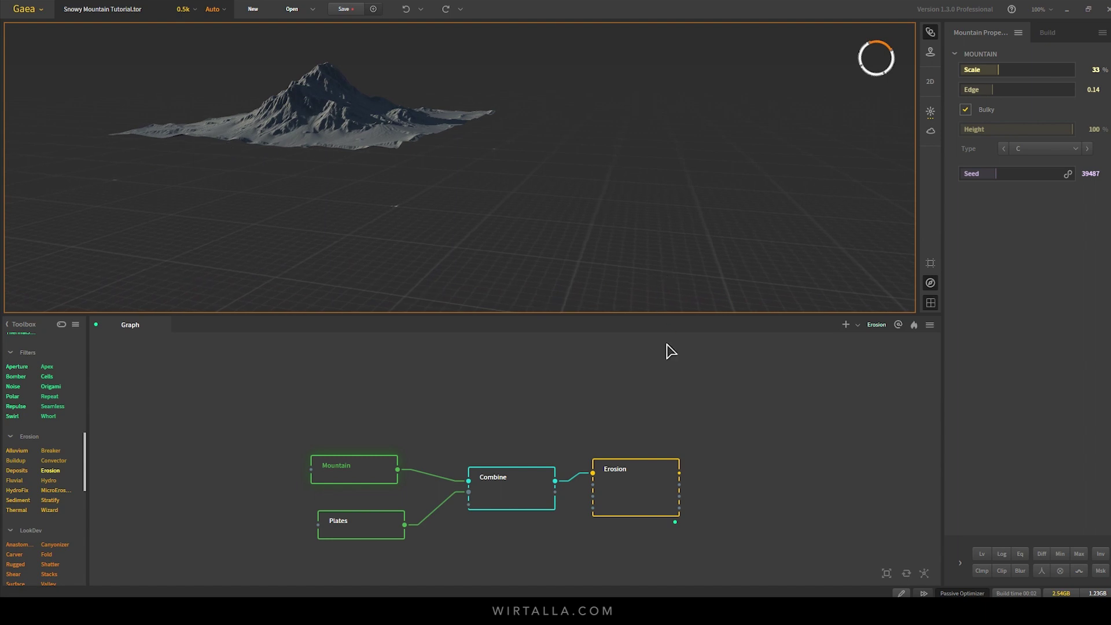
scroll(407, 170, "up", 8)
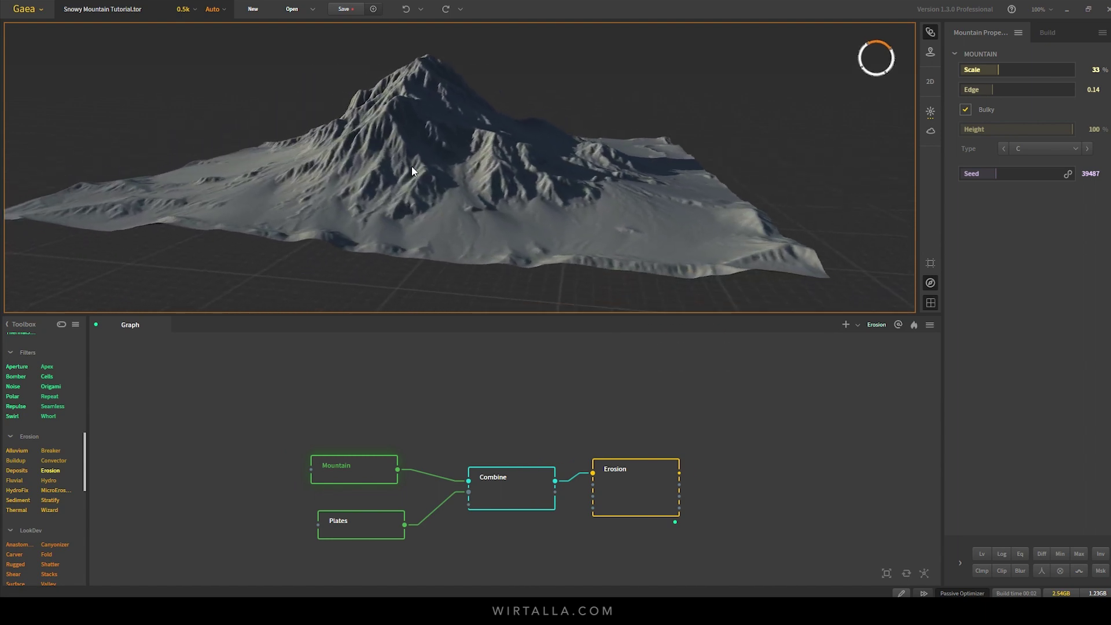
left_click_drag(403, 173, 483, 237)
- Make the 3D viewport taller and select the Erosion node to show its settings
mouse_move(531, 312)
left_mouse_down()
mouse_move(541, 352)
mouse_move(541, 330)
left_mouse_up()
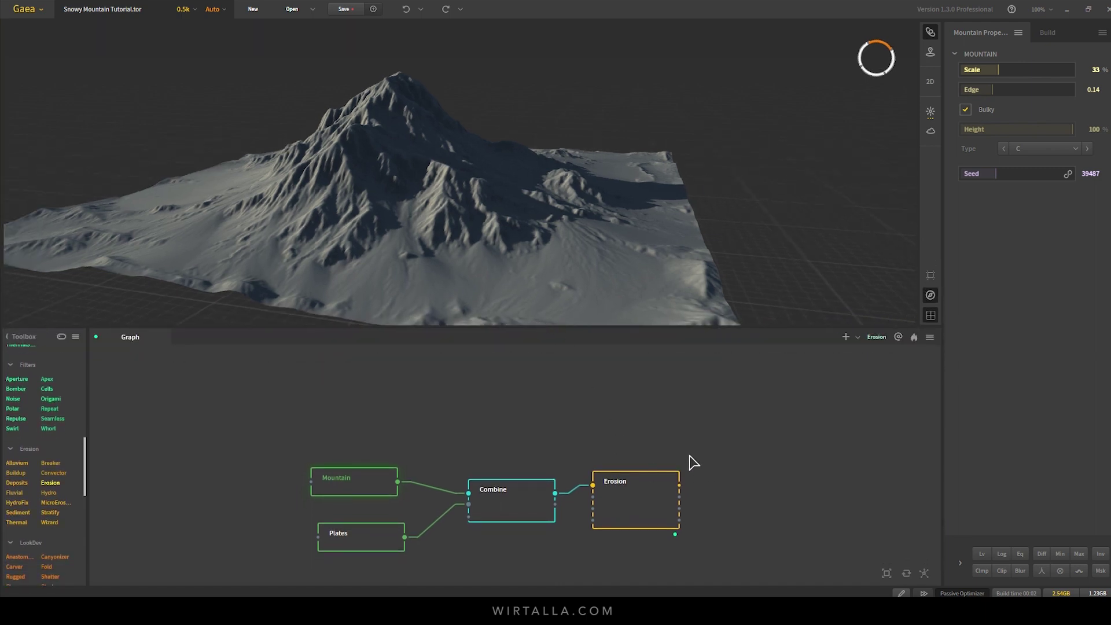
left_click(656, 510)
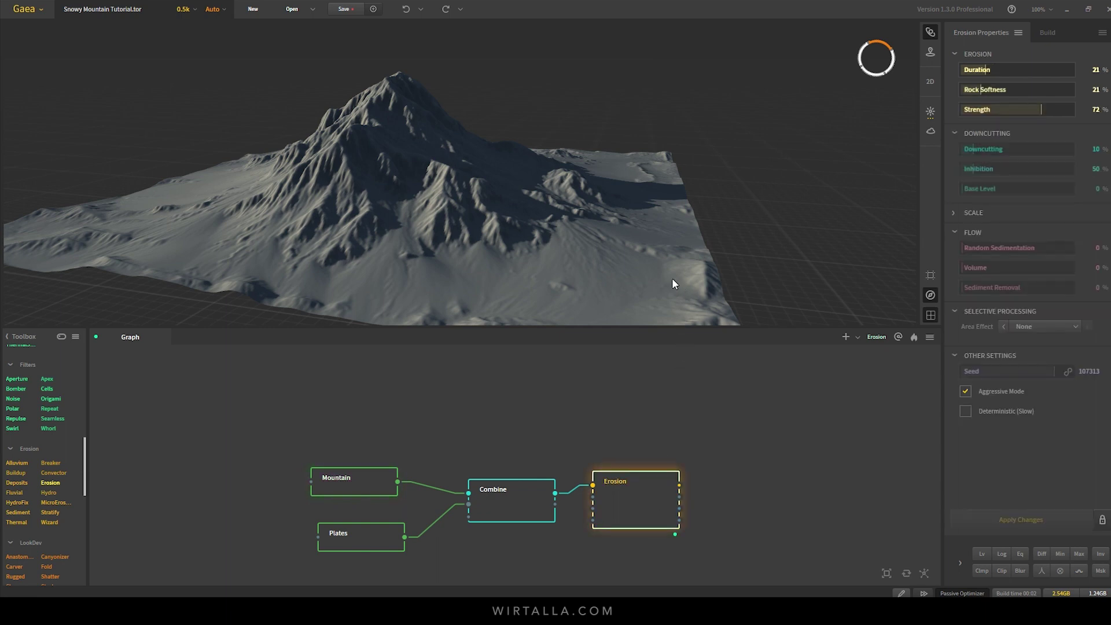
left_click_drag(732, 463, 478, 442)
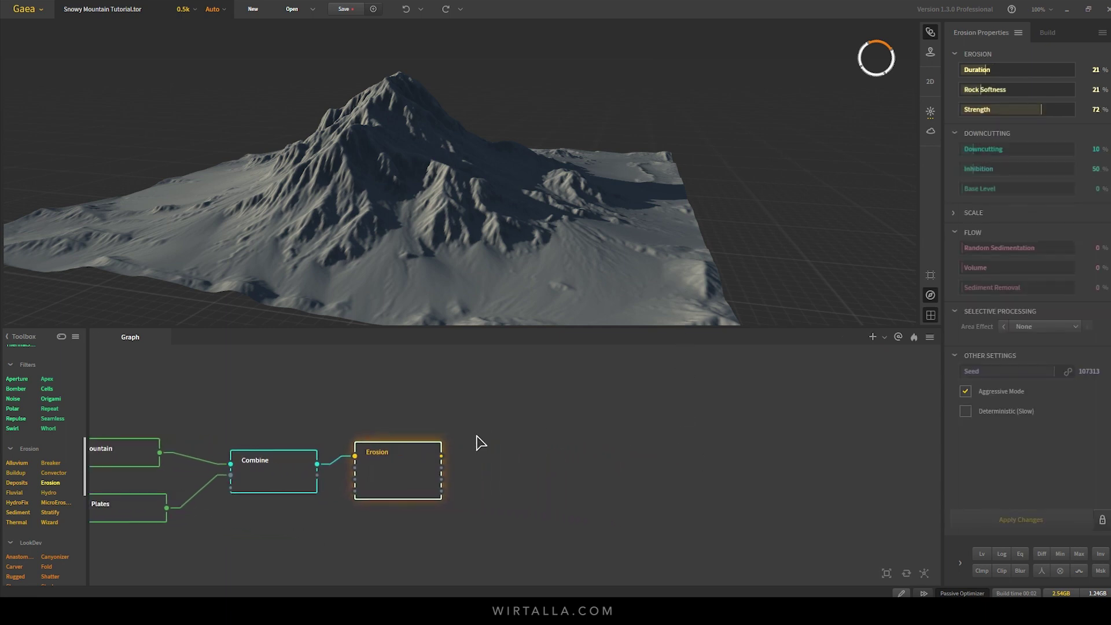
- Add a Snowfall node fed by Erosion's output with Melt at 8%
scroll(60, 433, "down", 5)
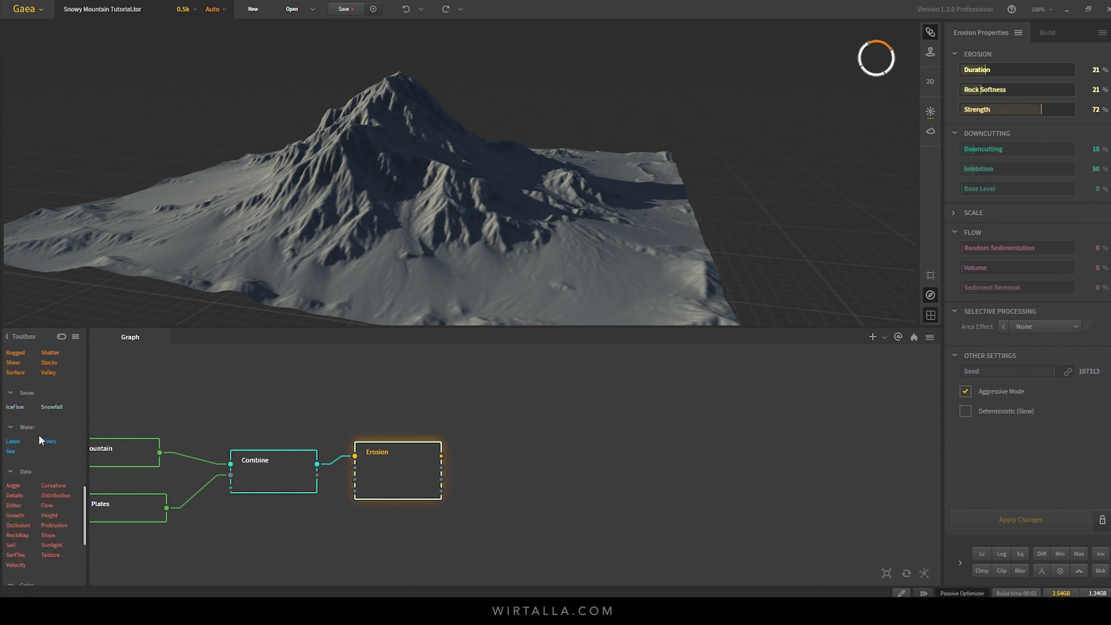
left_click_drag(45, 401, 492, 412)
left_click_drag(556, 429, 557, 429)
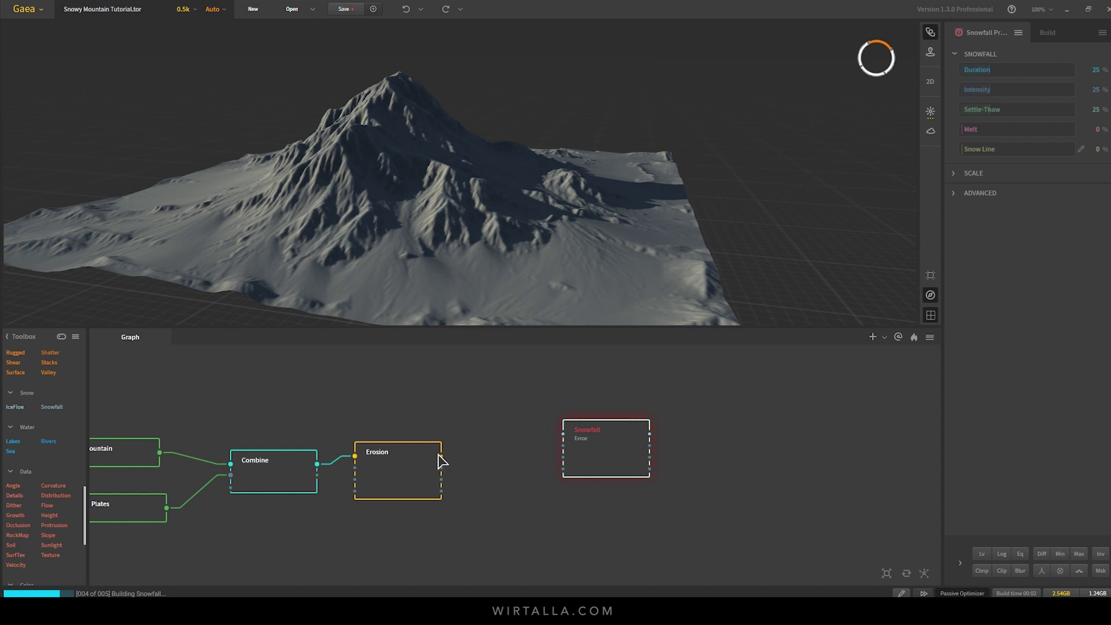
left_click_drag(441, 456, 555, 424)
left_click_drag(449, 285, 509, 237)
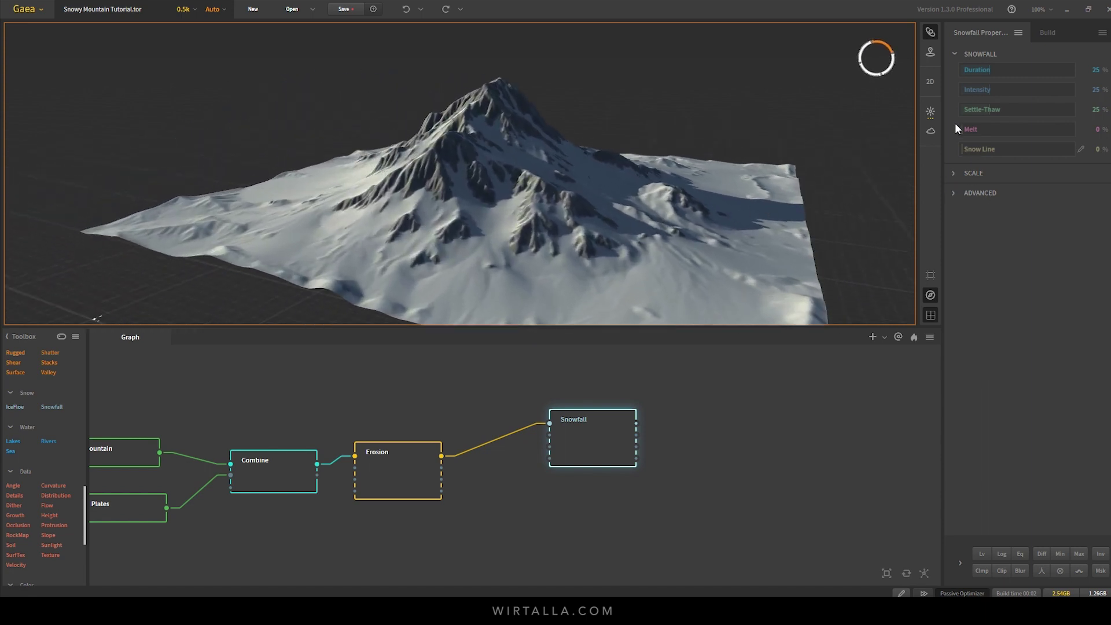
left_click_drag(967, 127, 972, 127)
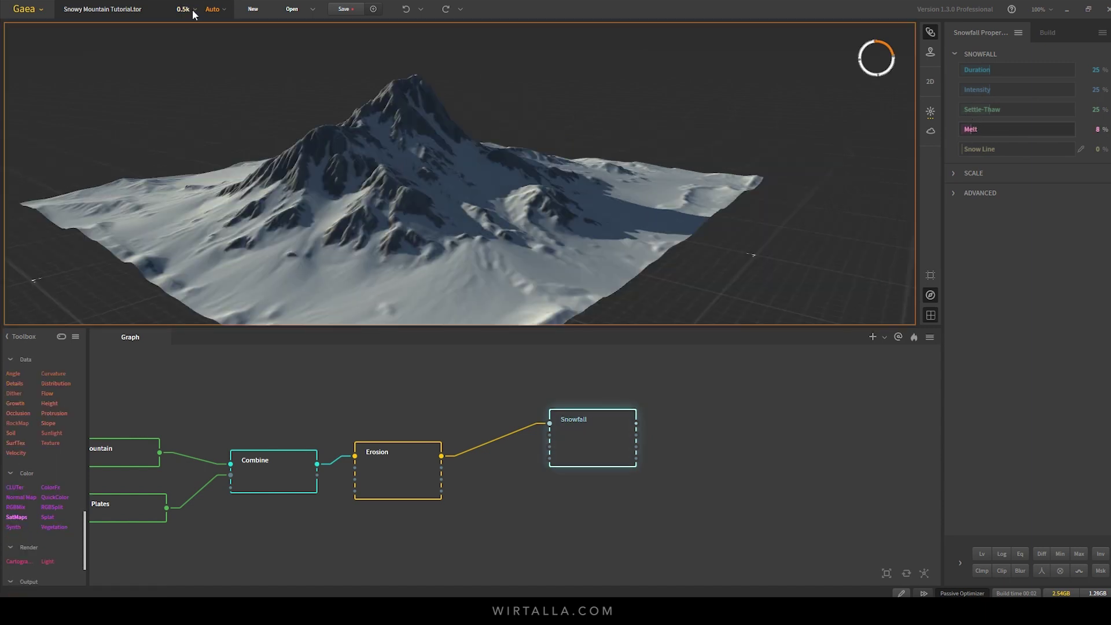
- Raise the build resolution from 0.5k to 2k
left_click(188, 44)
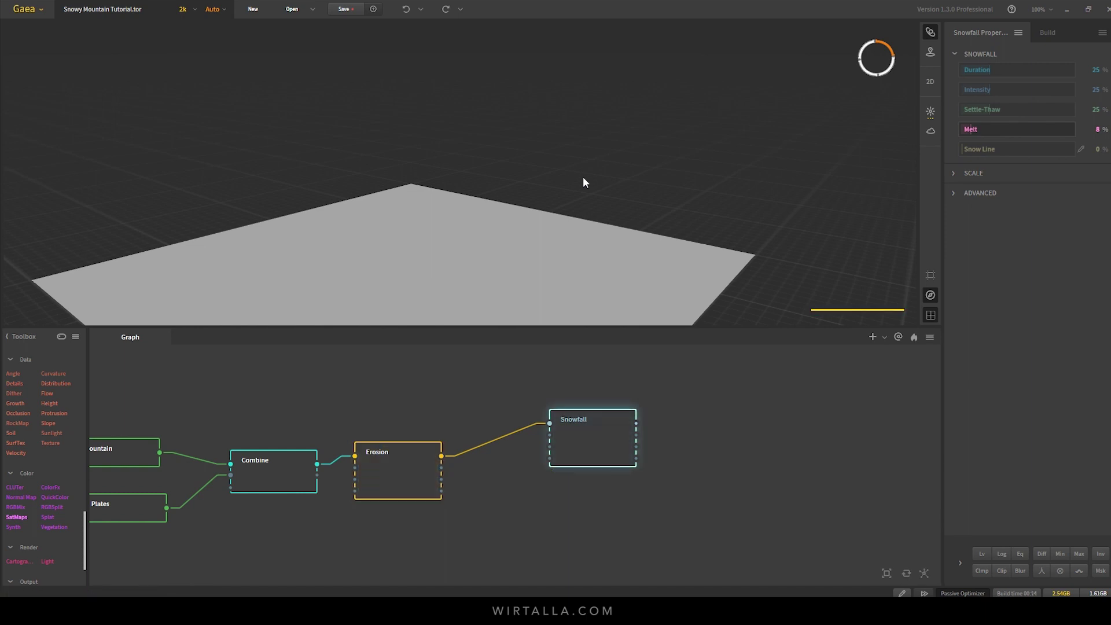
left_click_drag(461, 175, 490, 143)
left_click(931, 112)
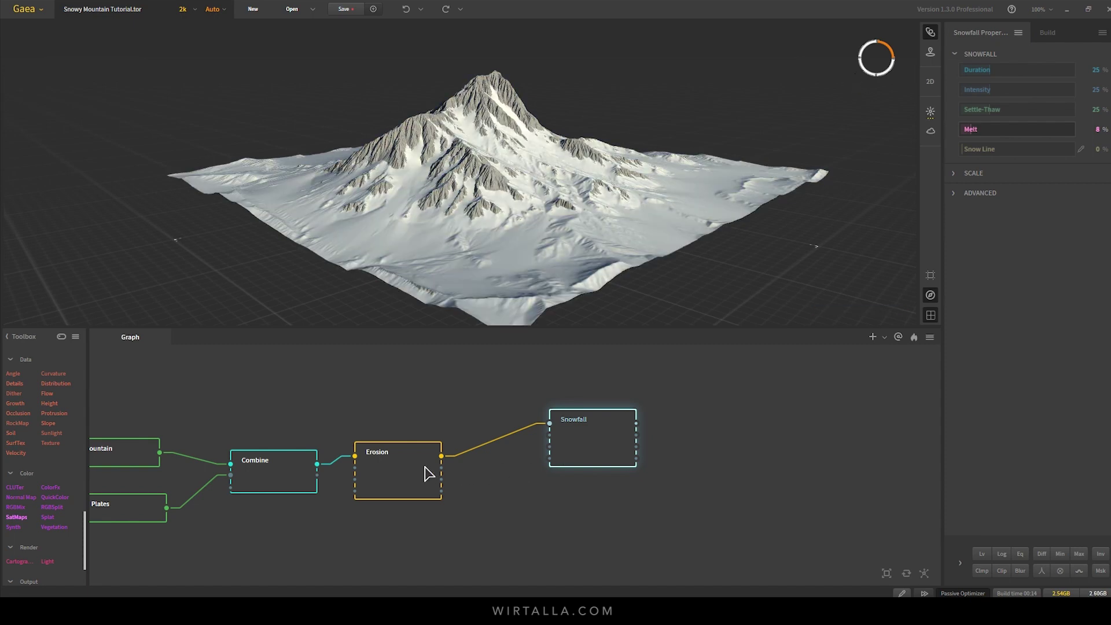
- Pin Erosion as the viewport underlay (G) and add a Texture node fed by Erosion
left_click(407, 472)
right_click(407, 473)
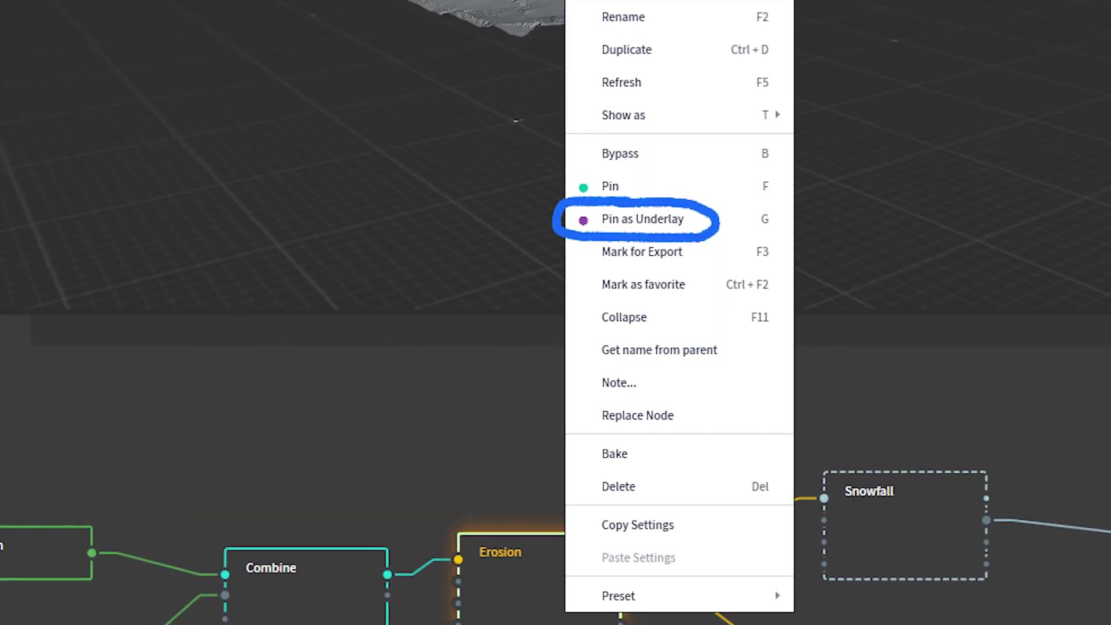
key("g")
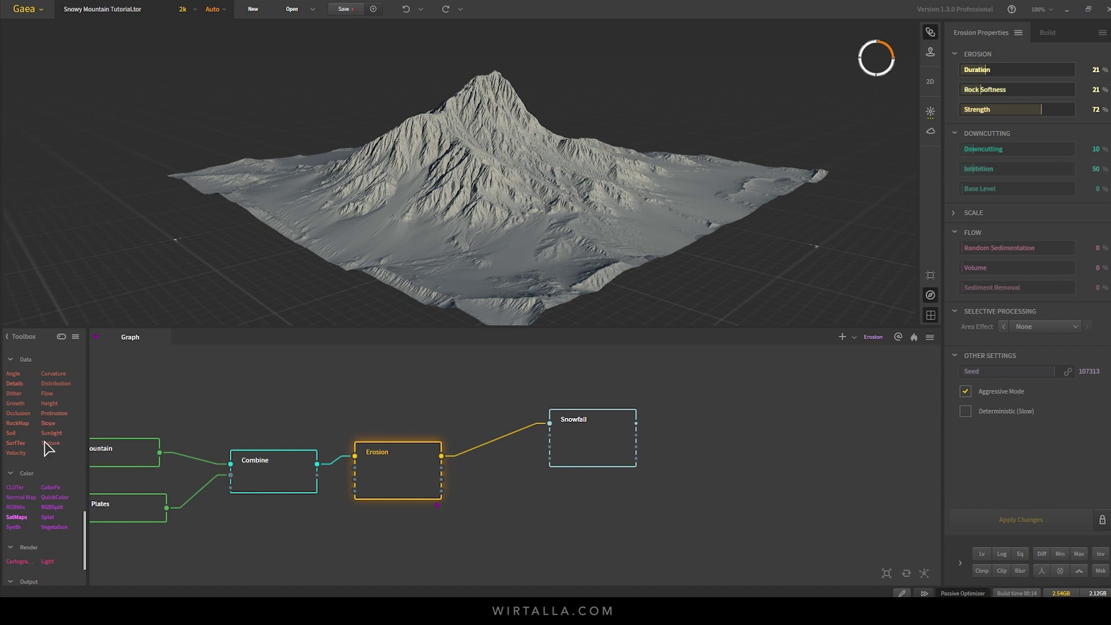
left_click_drag(46, 442, 553, 509)
left_click_drag(446, 463, 553, 522)
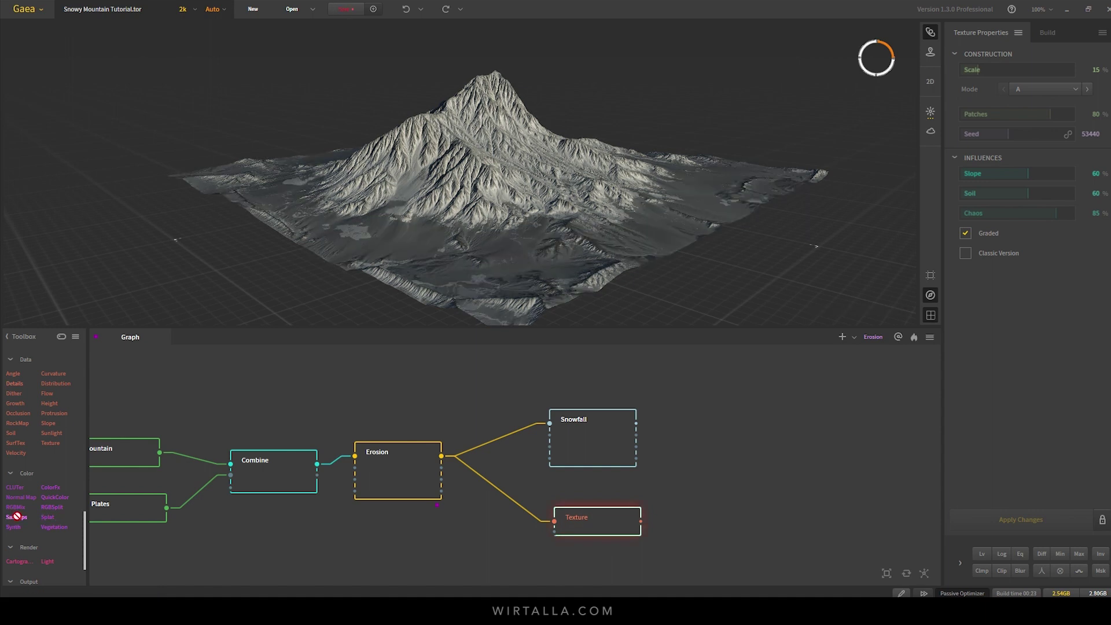
- Add a SatMaps node after Texture, colouring the mountain with Rocky map 0075
mouse_move(674, 509)
left_mouse_down()
mouse_move(670, 524)
mouse_move(689, 521)
left_mouse_up()
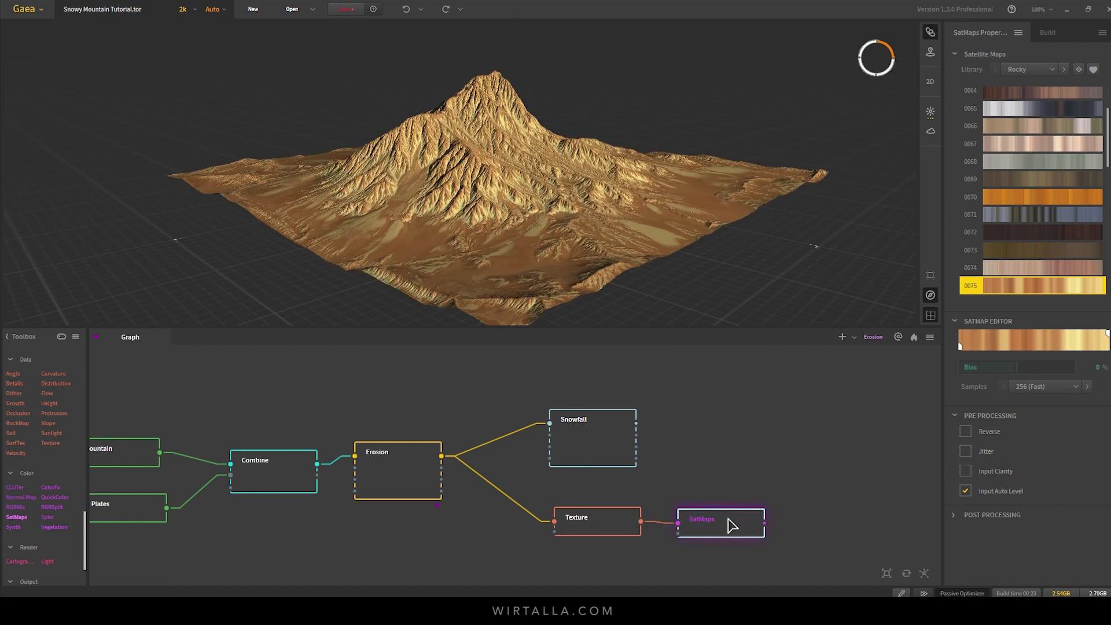
- Colour SatMaps with swatch 0117 from the Rocky library, after trying 0079 and 0116
scroll(1034, 110, "down", 4)
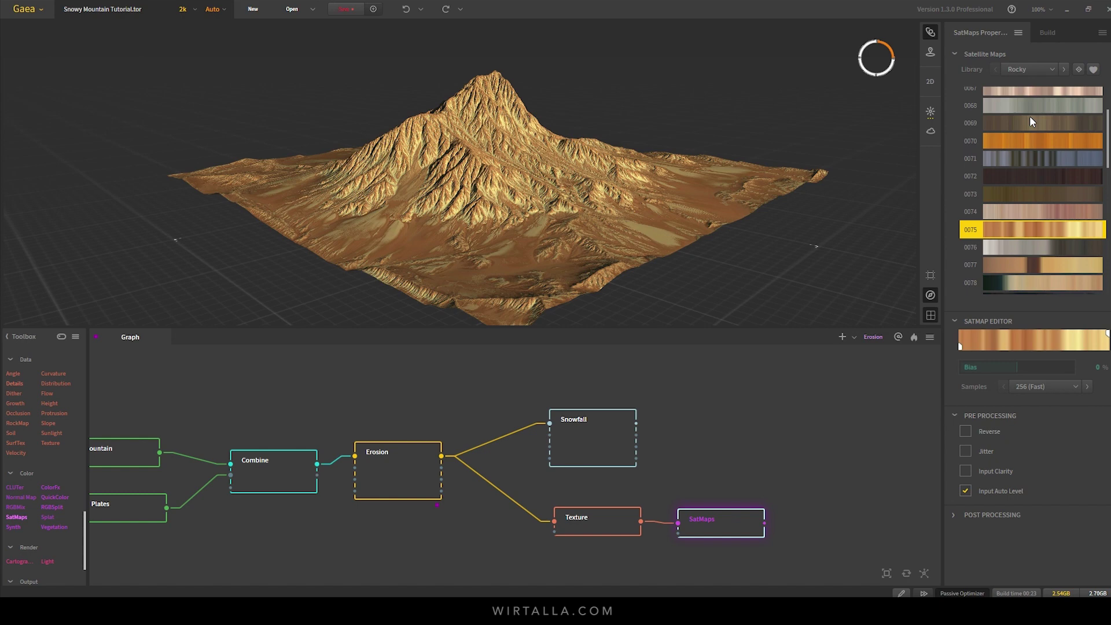
left_click(1028, 132)
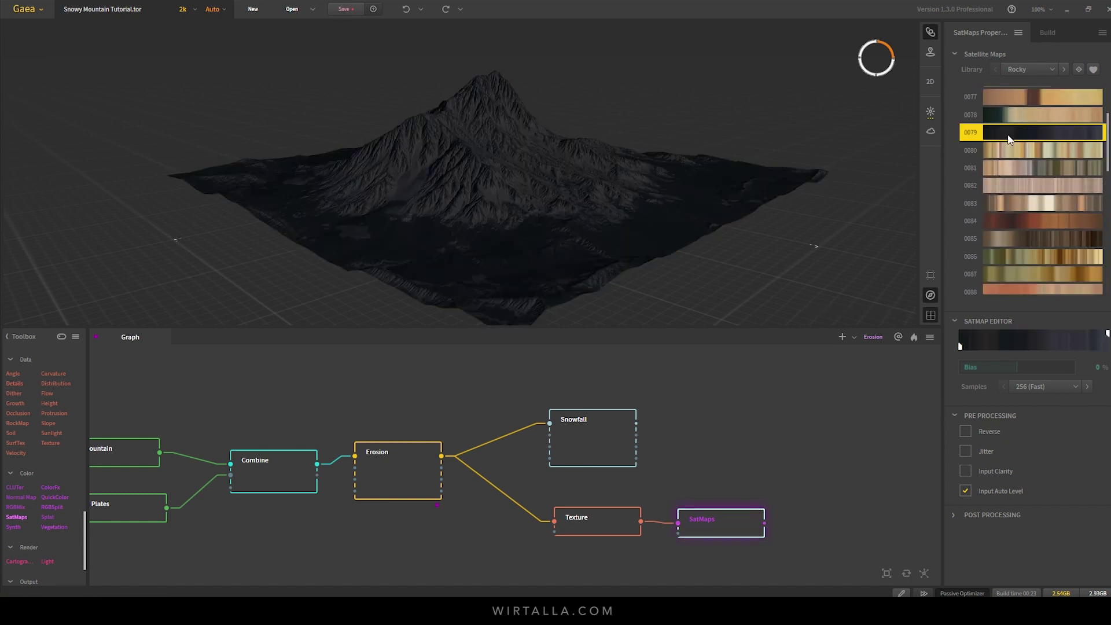
scroll(1008, 138, "down", 4)
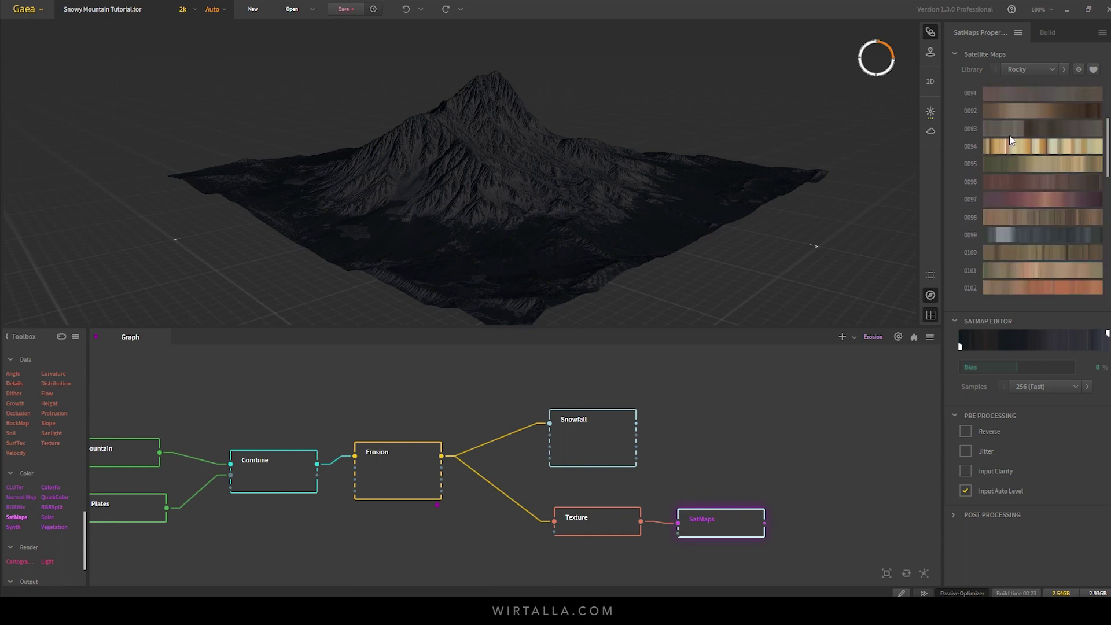
scroll(1010, 140, "down", 6)
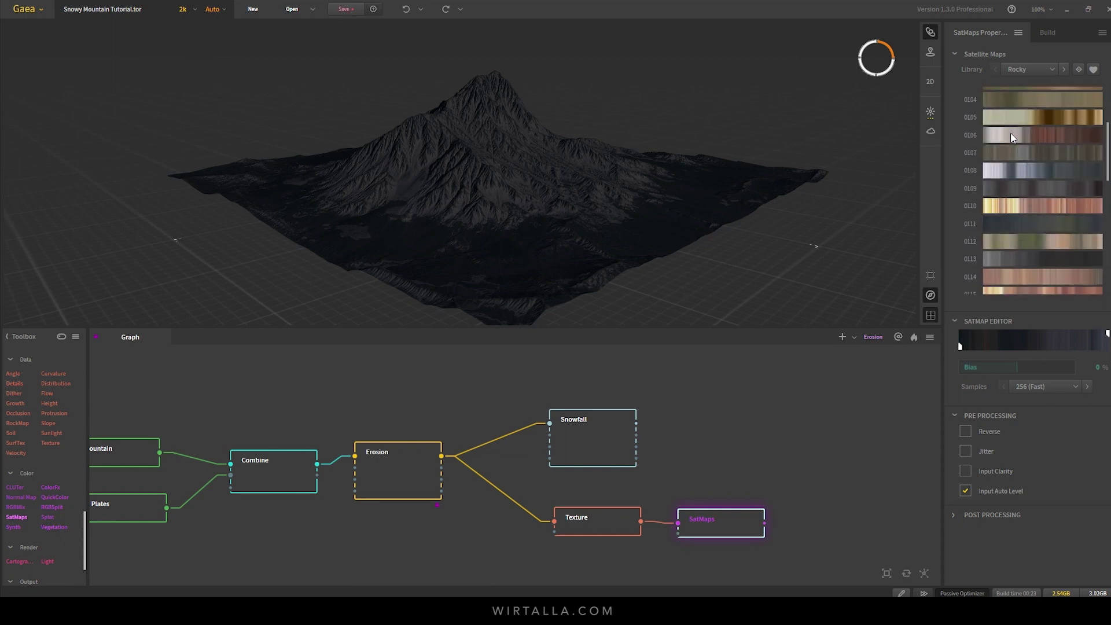
left_click(1022, 172)
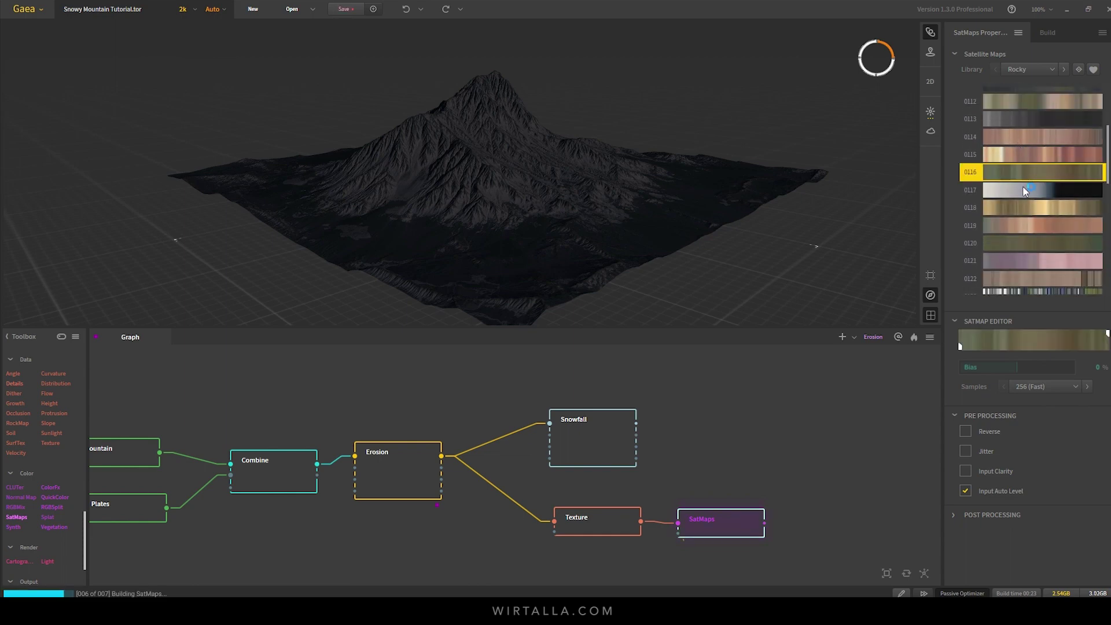
left_click(1030, 188)
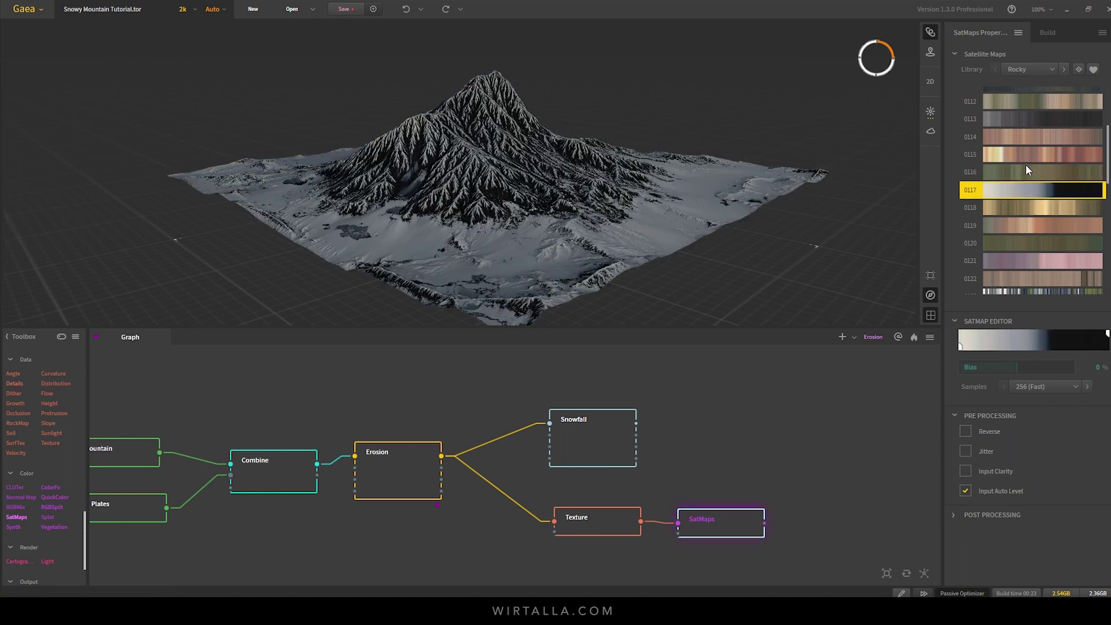
- Drag the SatMap Editor gradient stop left so the bright band starts further left
scroll(1026, 165, "down", 9)
scroll(1021, 156, "down", 14)
scroll(1019, 158, "down", 14)
scroll(1016, 161, "down", 19)
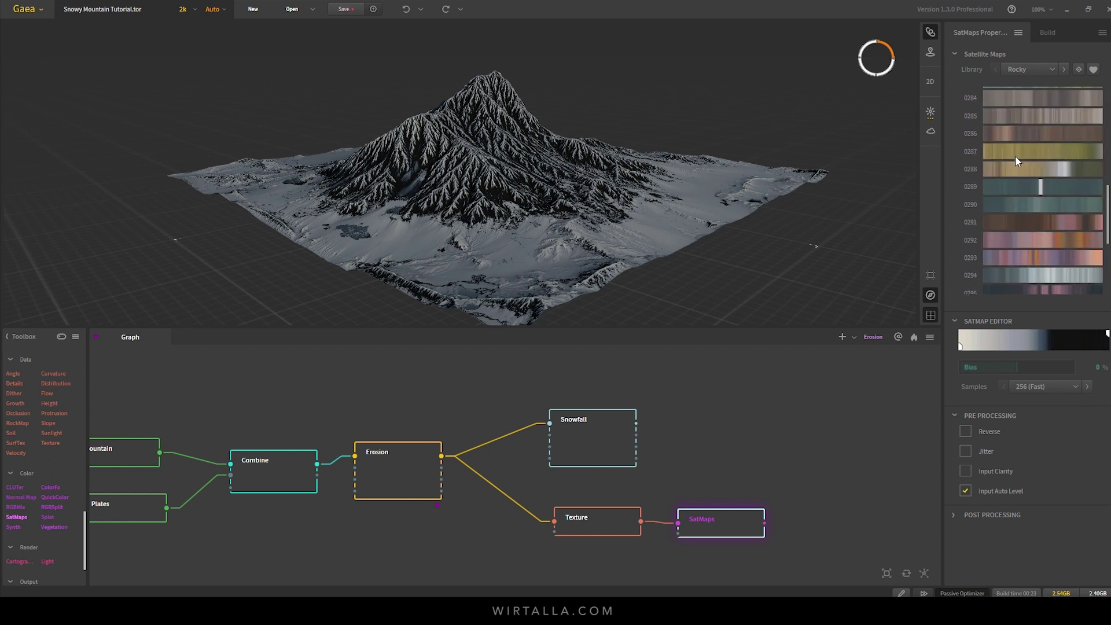
scroll(1015, 155, "up", 3)
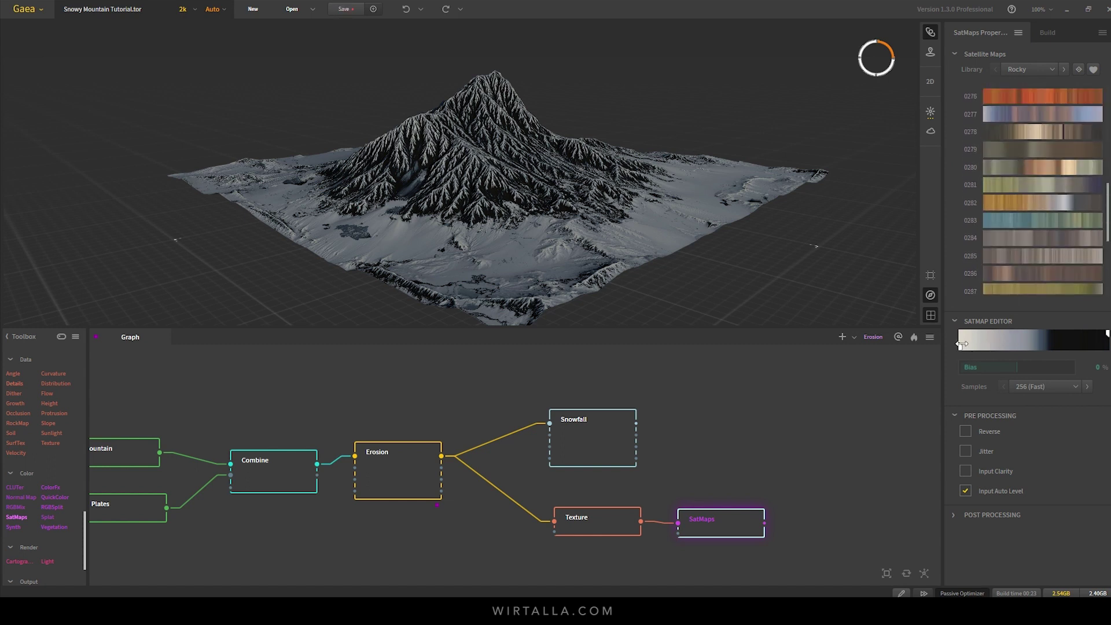
left_click(1052, 346)
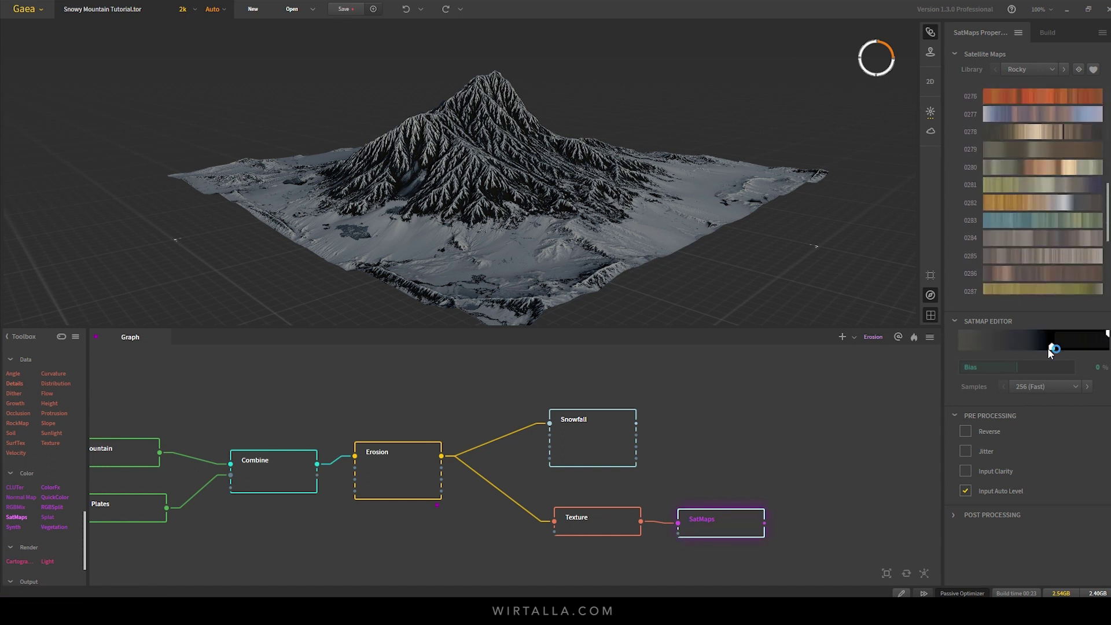
left_click_drag(1052, 347, 1013, 349)
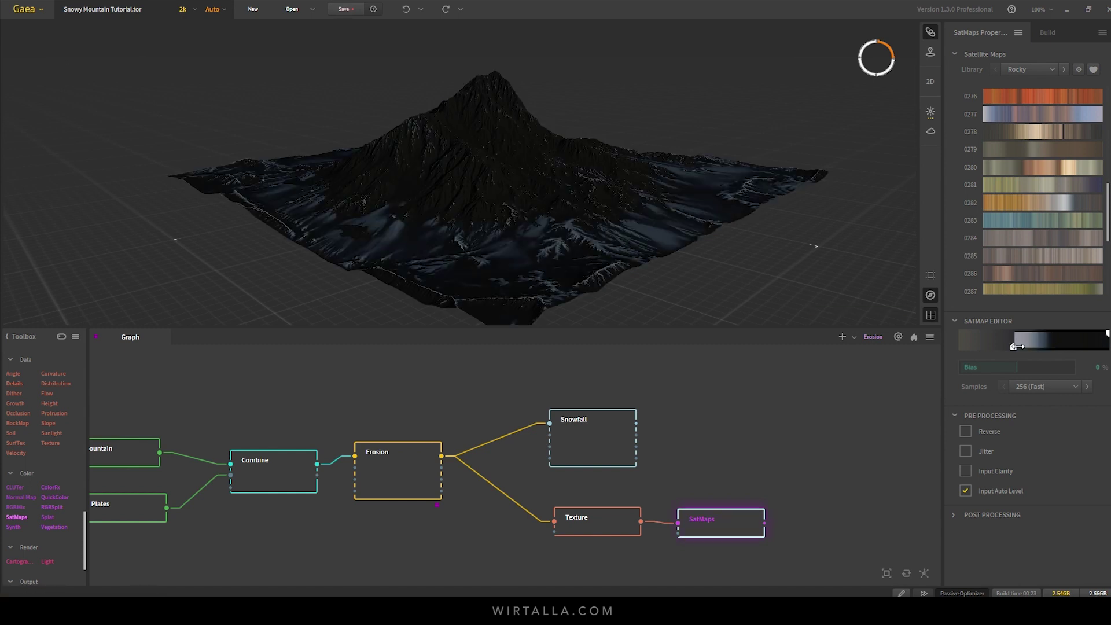
left_click(1019, 347)
left_click_drag(1017, 346, 1012, 352)
scroll(739, 523, "down", 1)
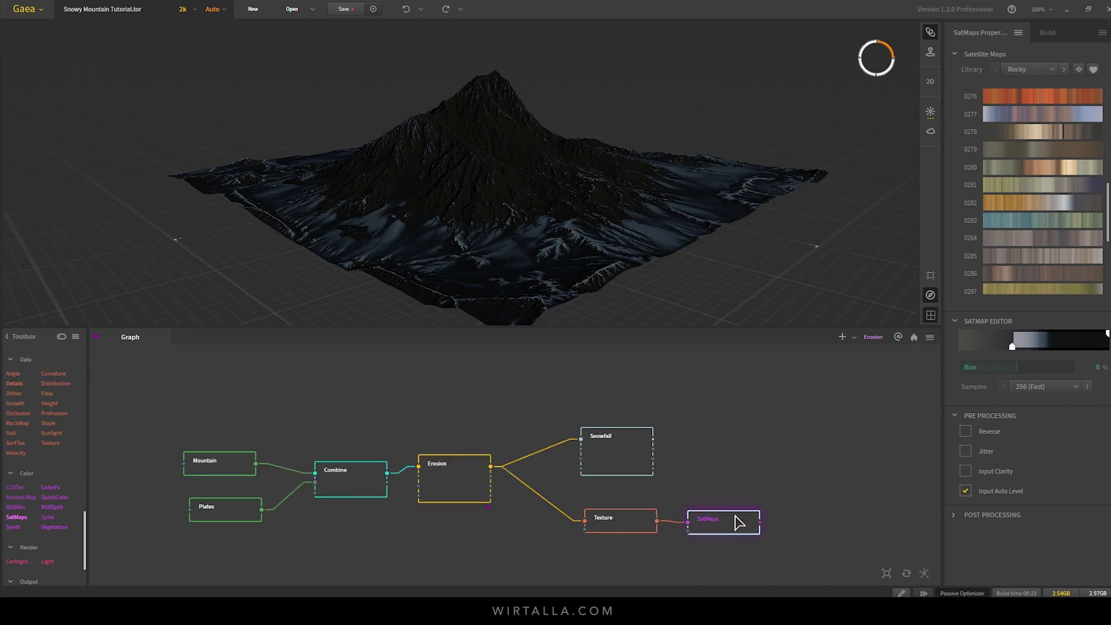
- Add a Combine node with Snowfall and SatMaps wired into its inputs
scroll(29, 407, "up", 3)
scroll(29, 412, "up", 7)
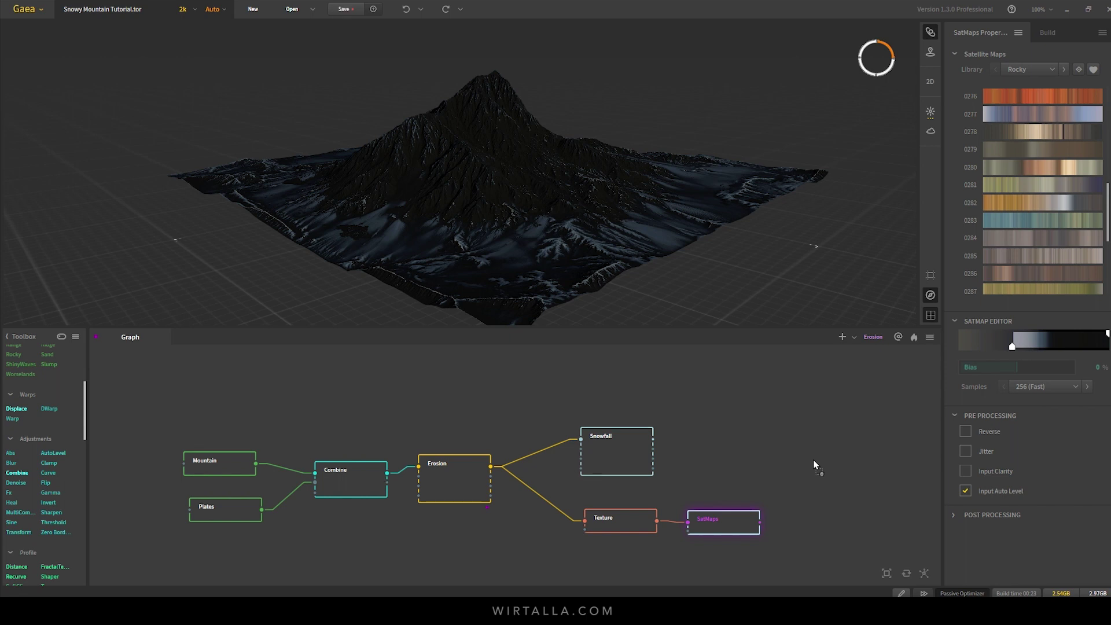
left_click_drag(787, 447, 788, 448)
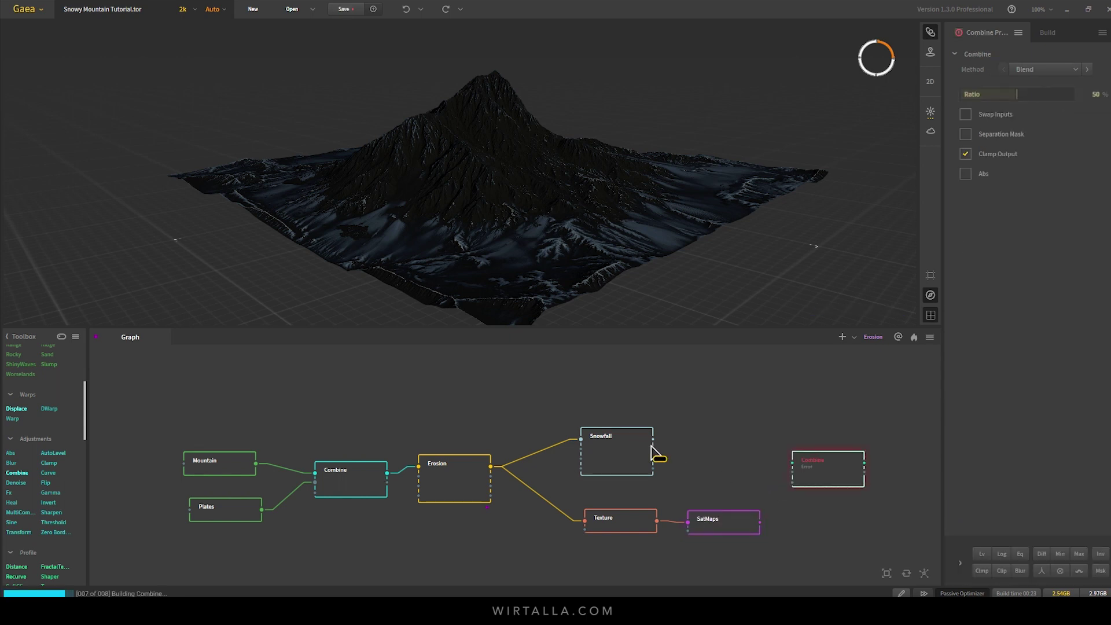
left_click_drag(653, 449, 792, 463)
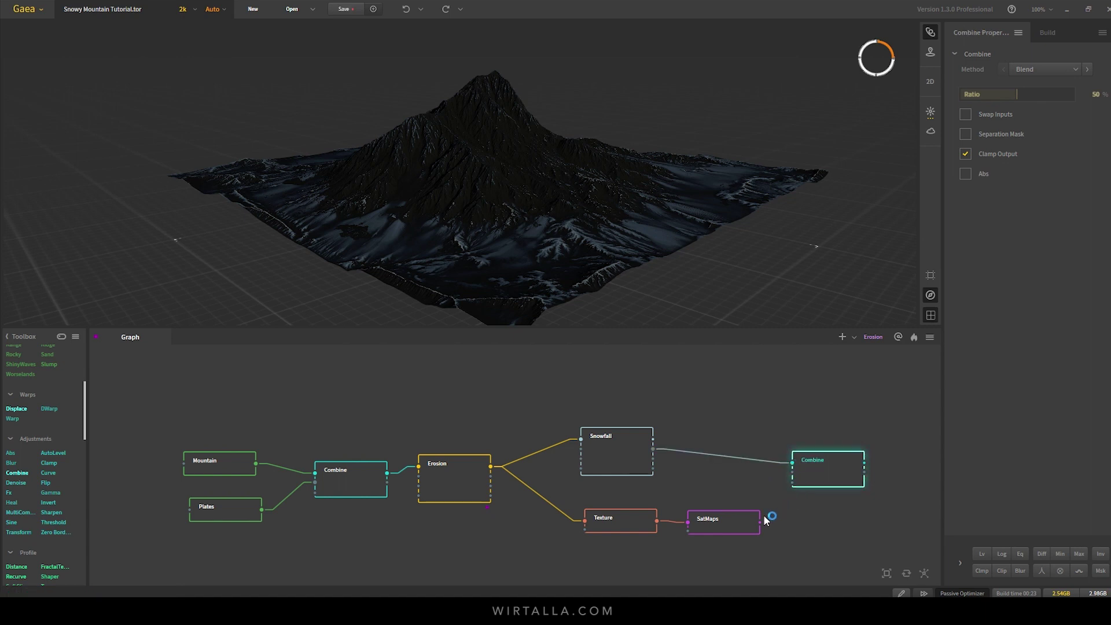
left_click_drag(760, 522, 790, 478)
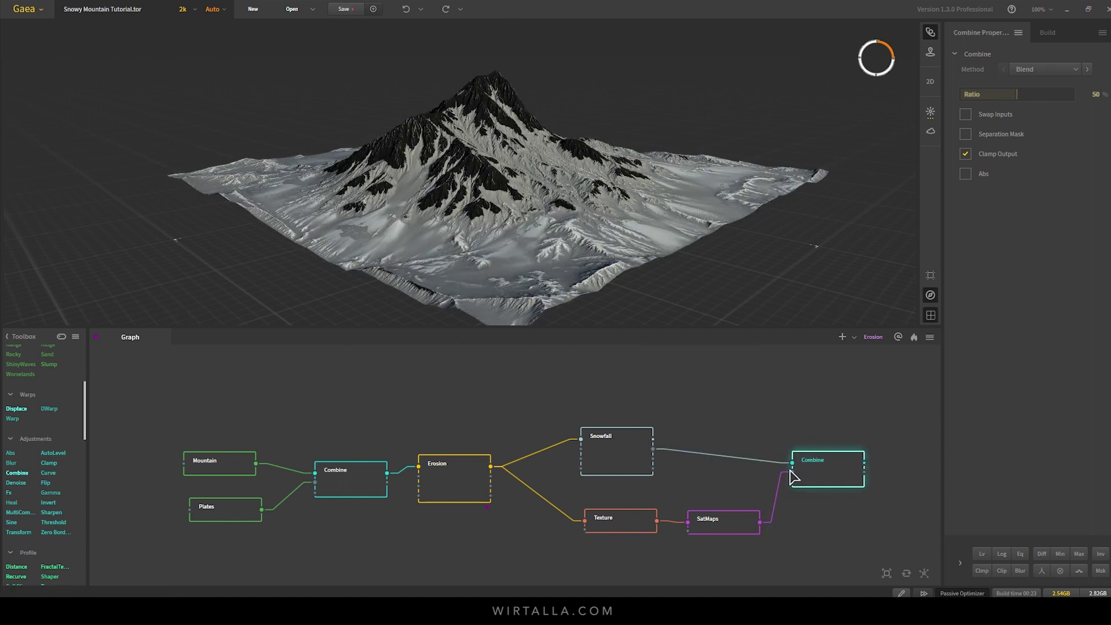
- Set the new Combine node to Max method with a 100% ratio
left_click_drag(497, 175, 457, 181)
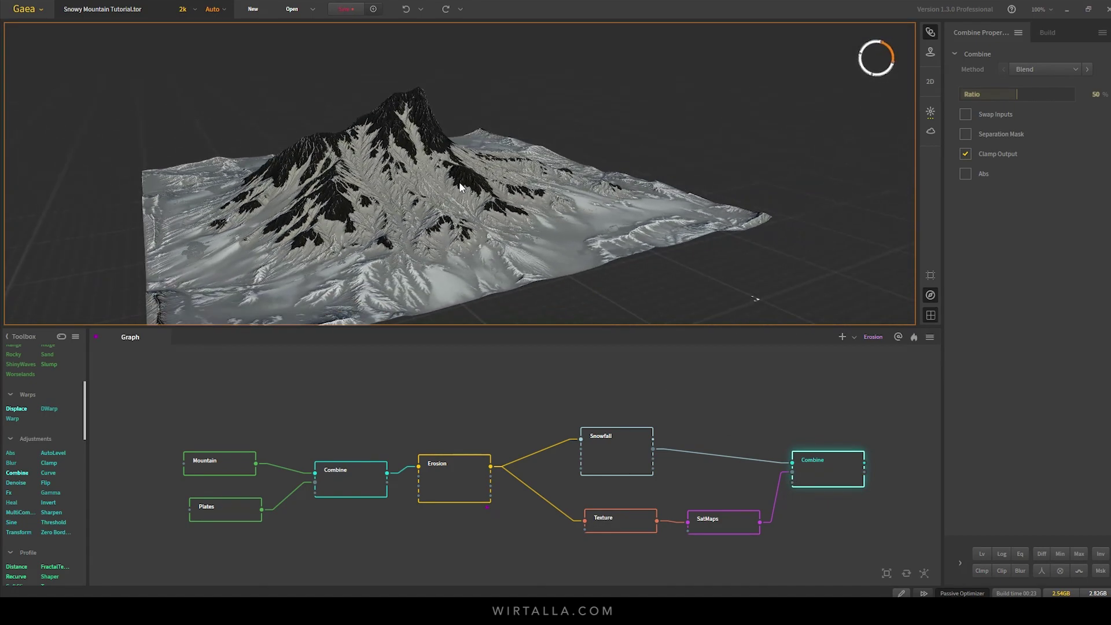
scroll(466, 183, "up", 5)
scroll(440, 199, "down", 6)
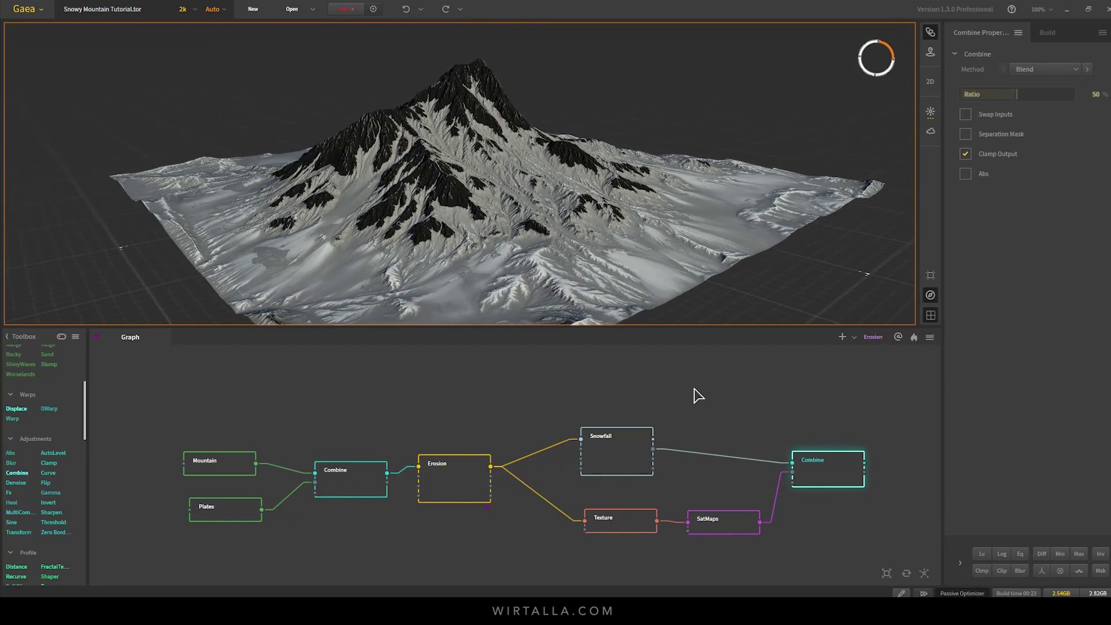
left_click(837, 480)
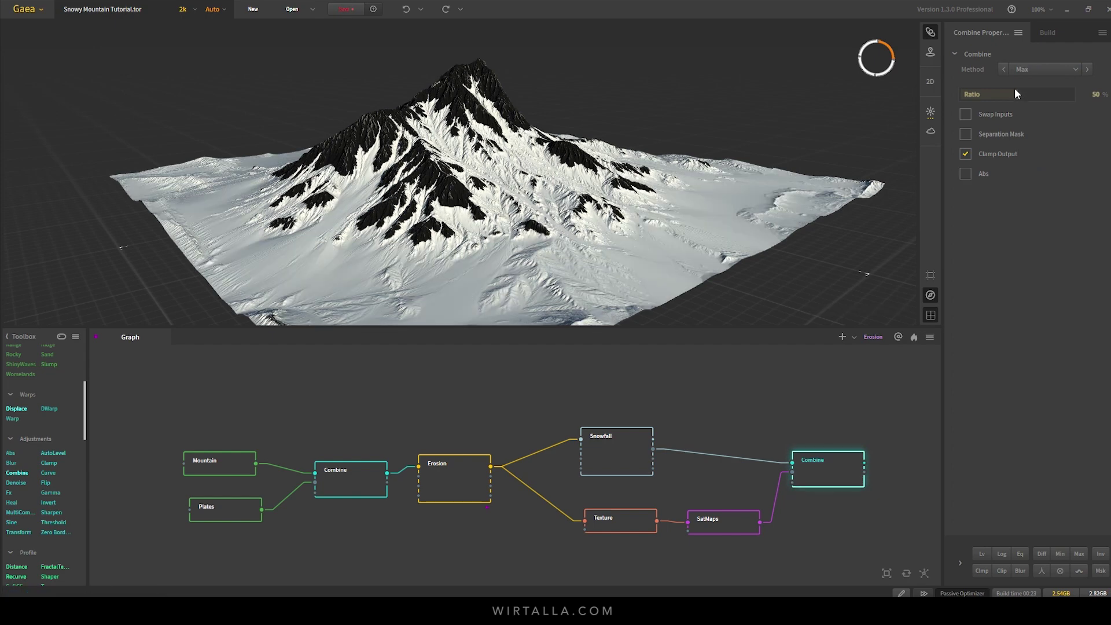
left_click_drag(1018, 89, 1074, 91)
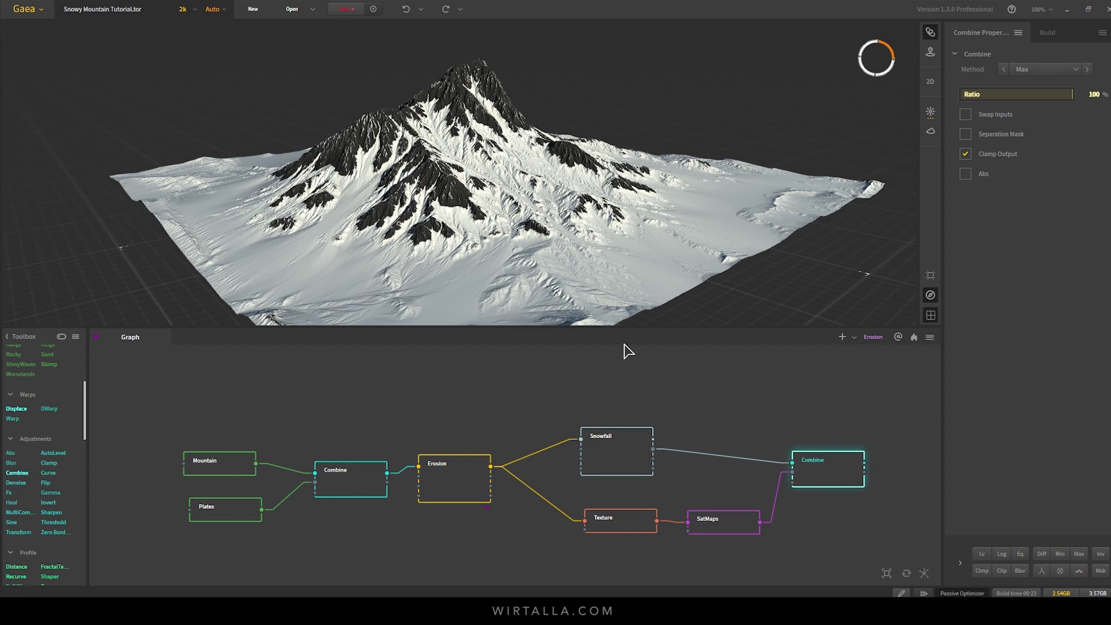
left_click(728, 522)
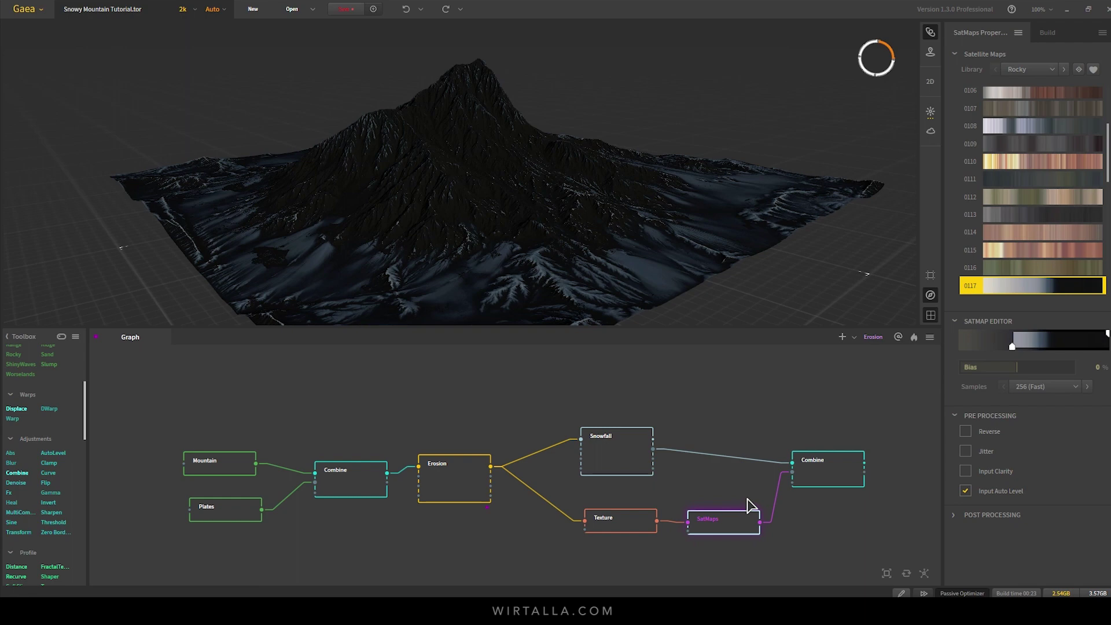
- Shift the SatMaps gradient's left stop and preview the snowy Combine result after each adjustment
mouse_move(1012, 345)
left_mouse_down()
mouse_move(1036, 346)
mouse_move(1023, 344)
left_mouse_up()
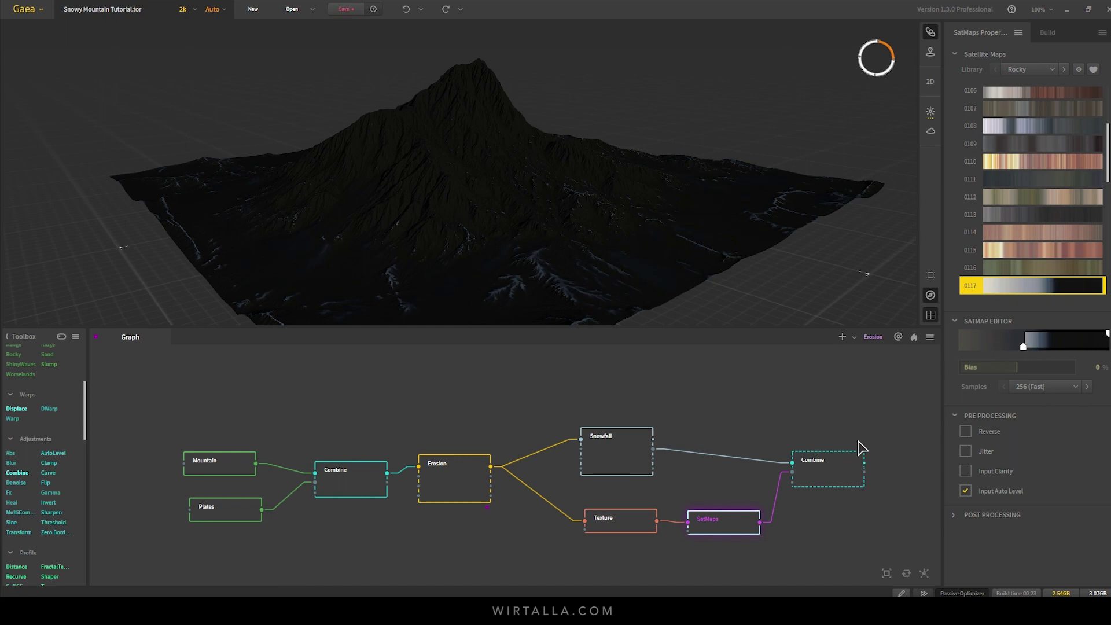
left_click(829, 463)
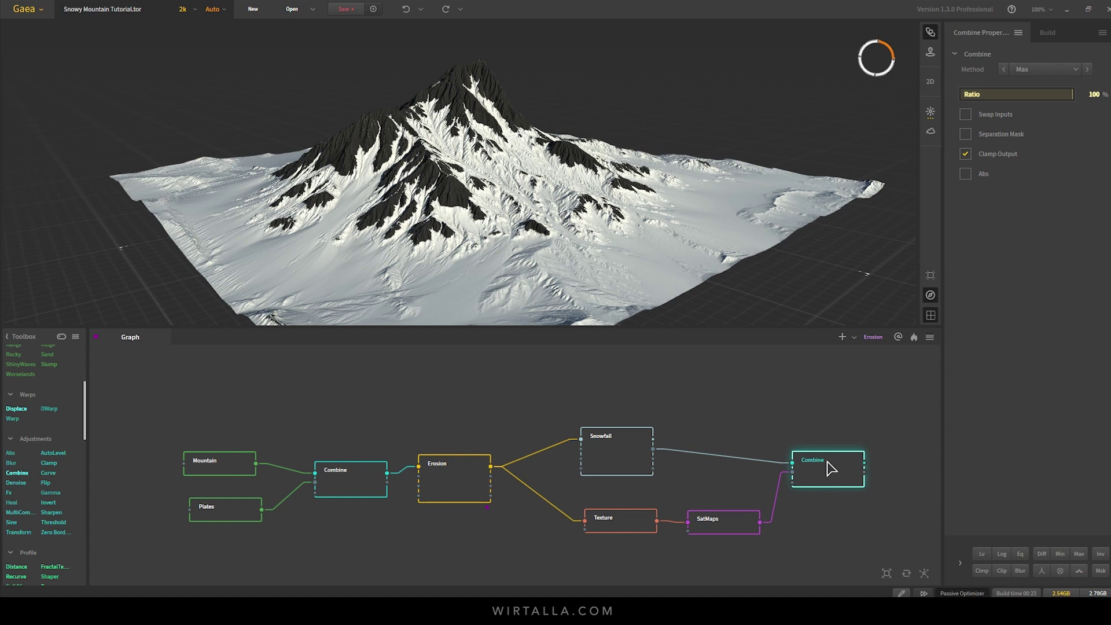
left_click(752, 518)
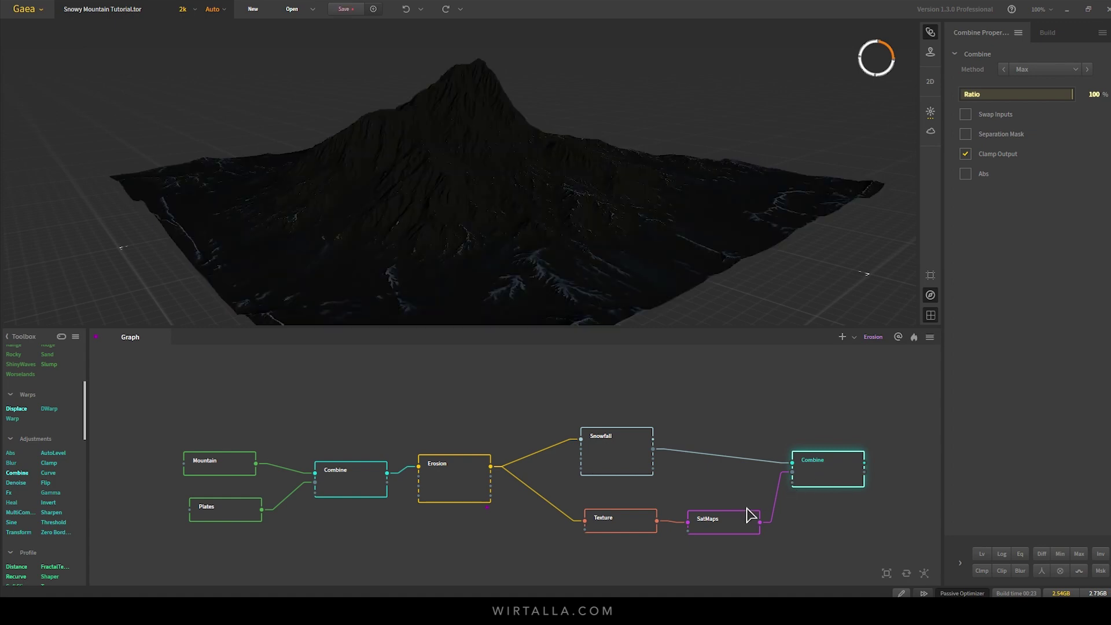
left_click_drag(1022, 346, 1021, 345)
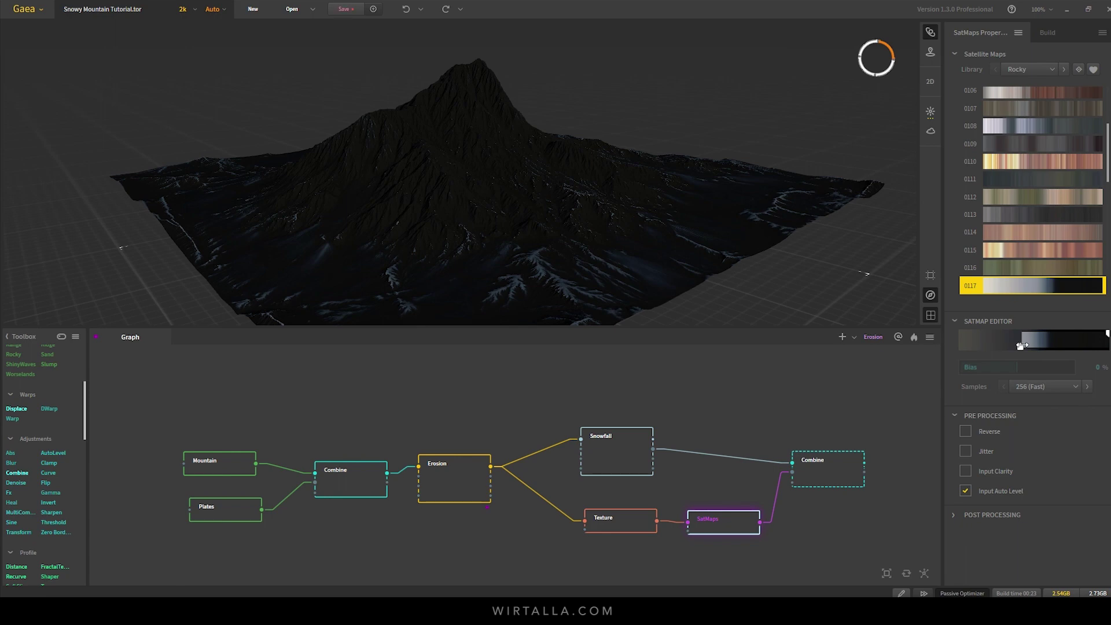
left_click(816, 466)
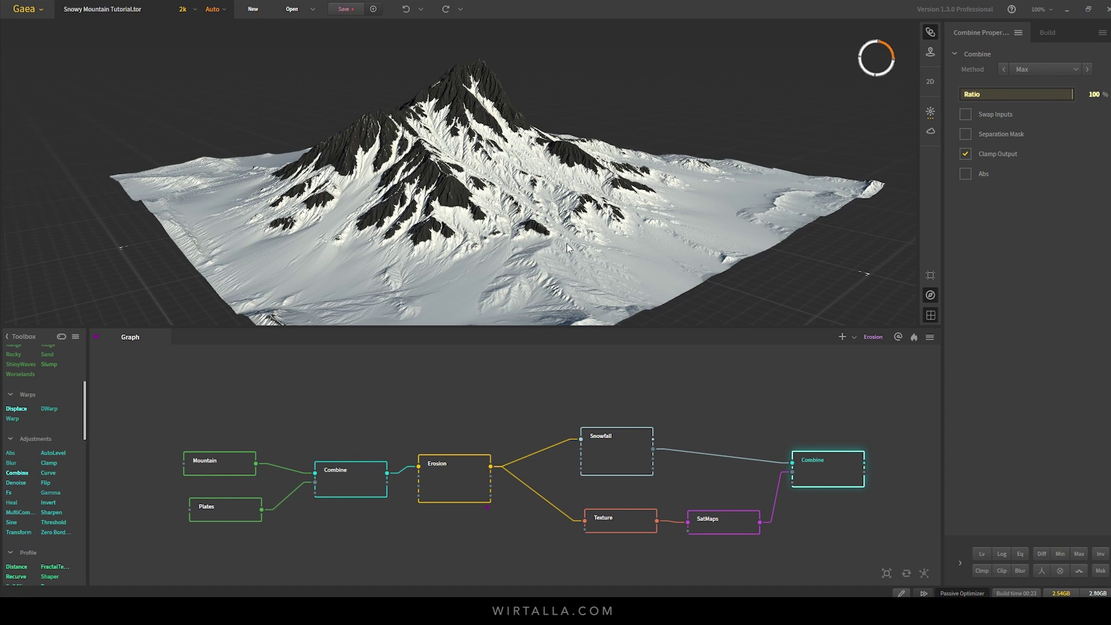
scroll(547, 216, "down", 6)
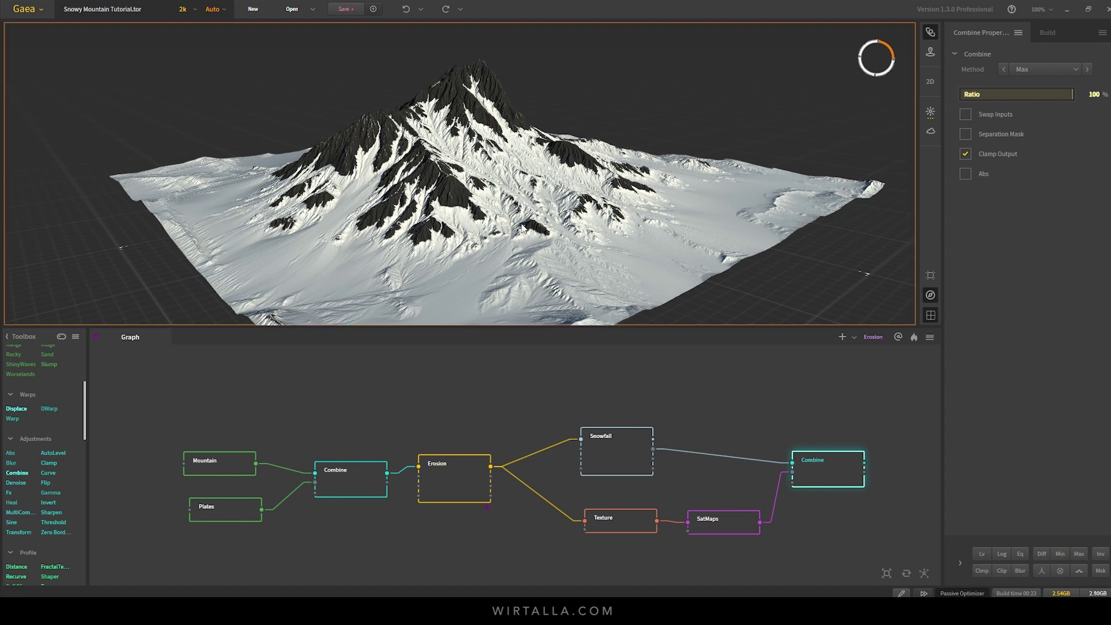
- Check the Erosion node, then open the final Combine node's context menu to mark it for export
scroll(596, 230, "up", 5)
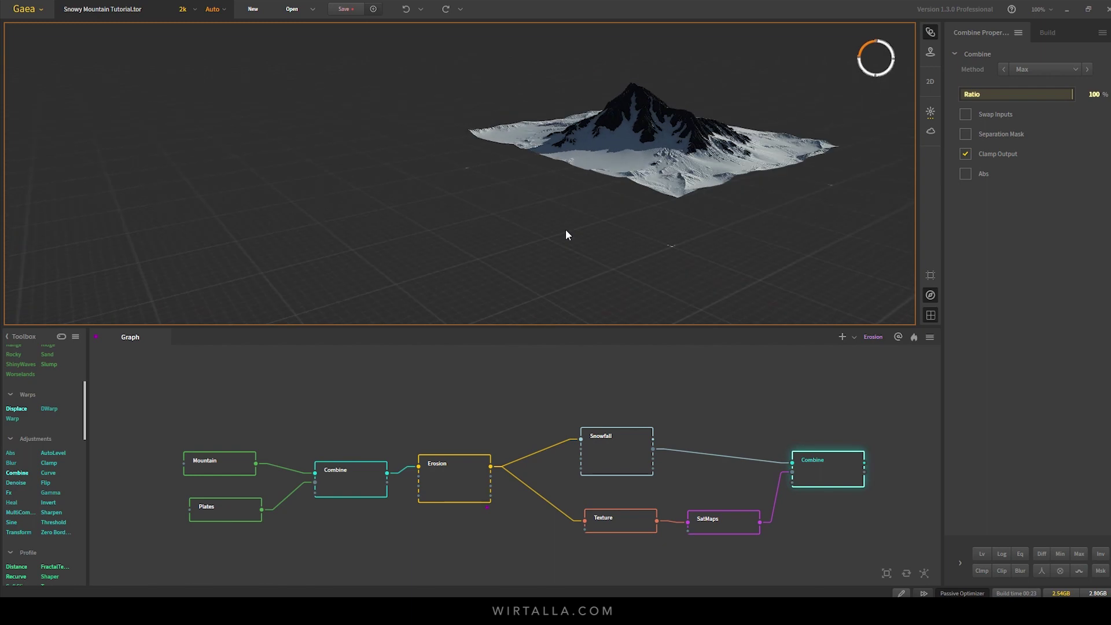
left_click_drag(538, 229, 509, 225)
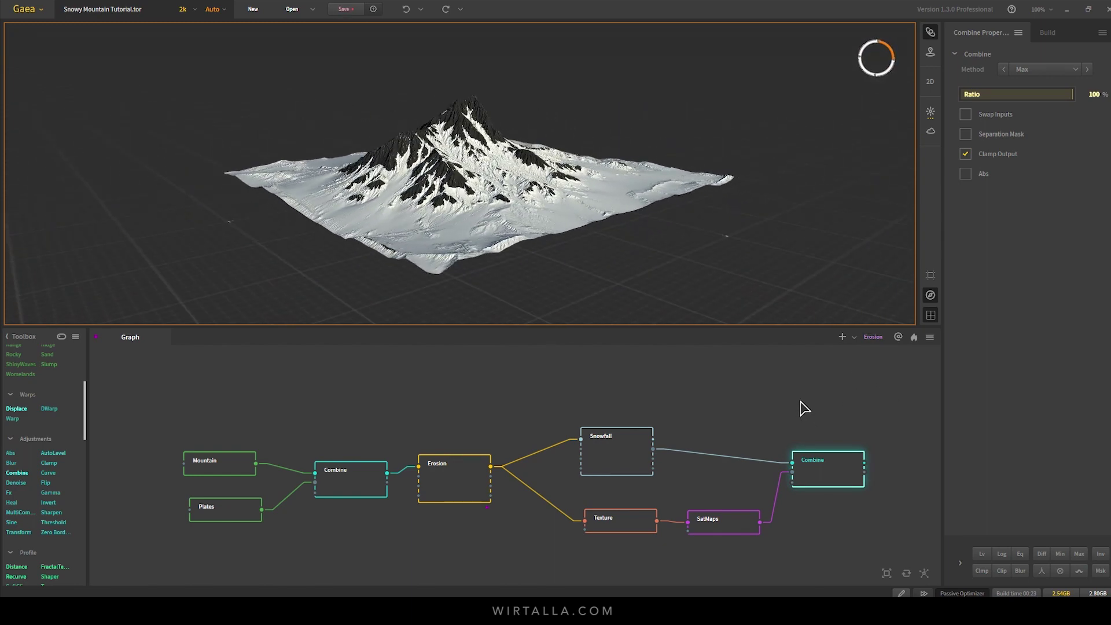
left_click(471, 471)
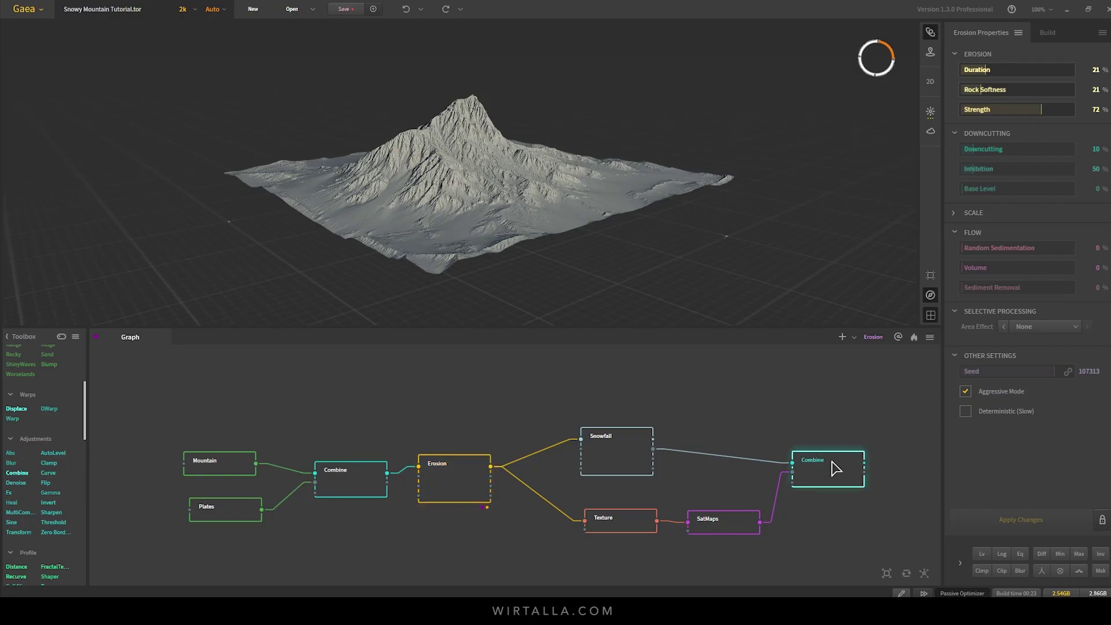
left_click(833, 463)
right_click(836, 477)
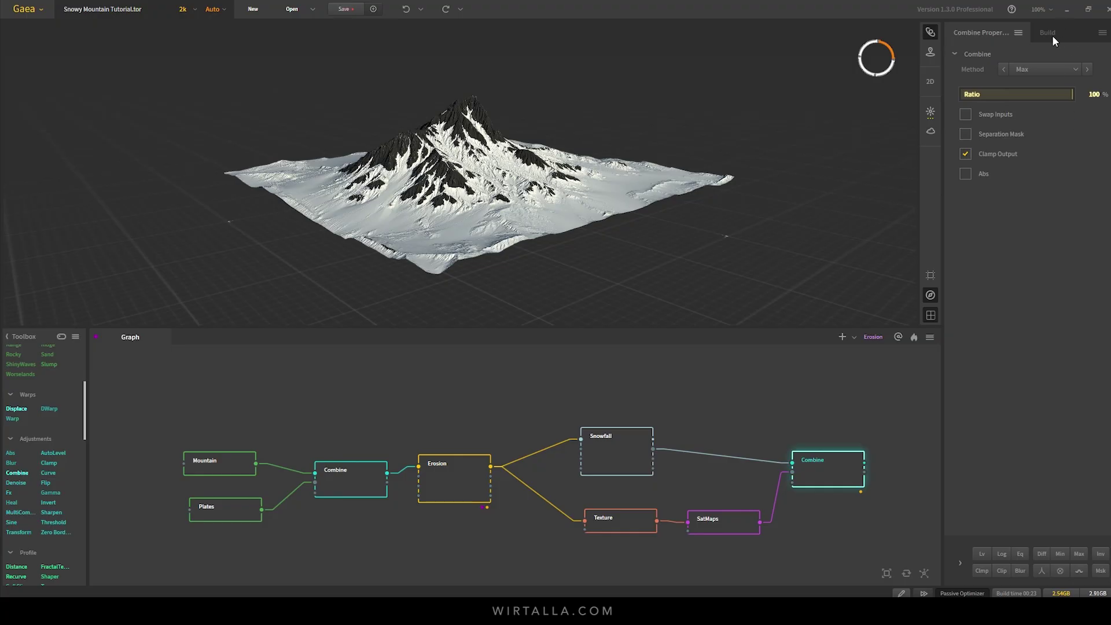
- In the build settings, rename the output files to Texture and Height
left_click(1044, 30)
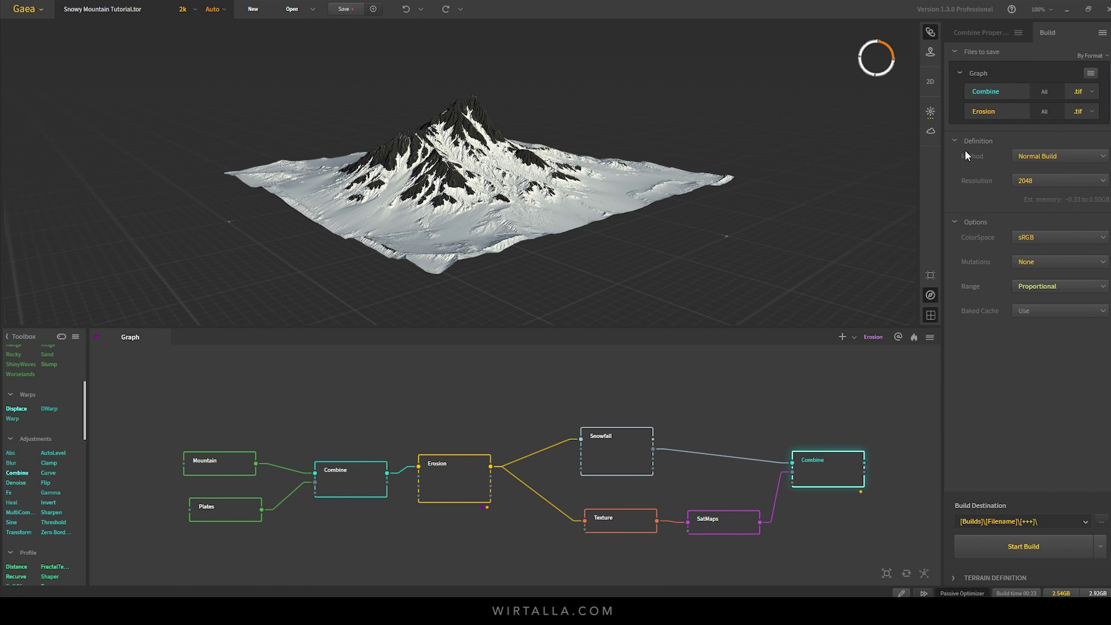
double_click(989, 93)
type("Texture")
type("Height")
scroll(1044, 175, "down", 3)
scroll(1014, 279, "up", 1)
- Save the Gaea project and start building the terrain output files
mouse_move(988, 283)
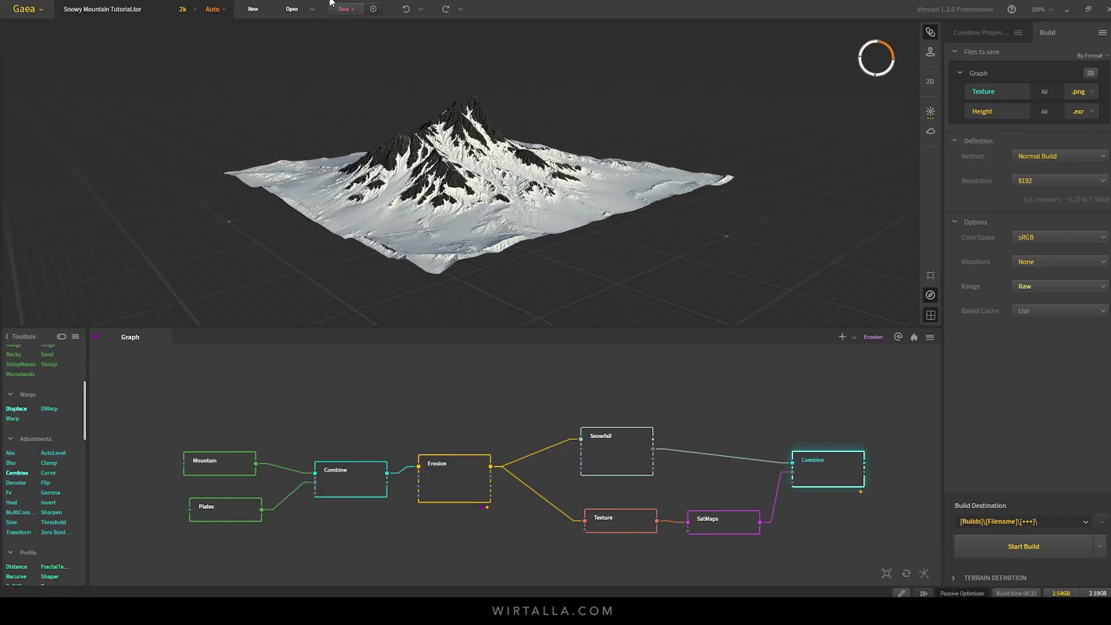
left_click(344, 8)
left_click(1001, 543)
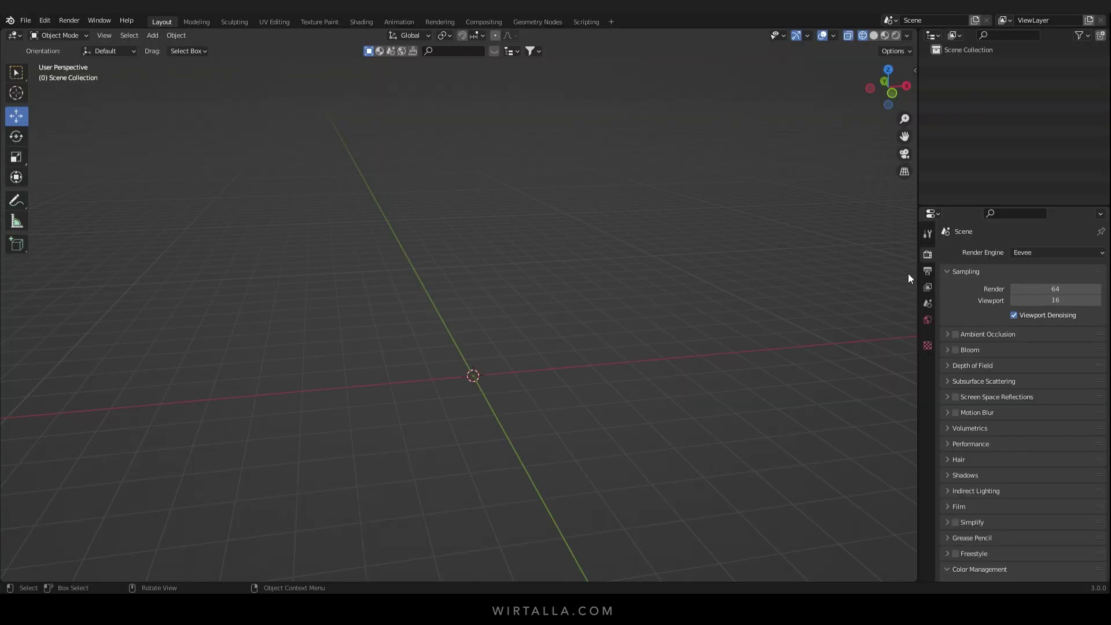
- Set the render engine to Cycles with the Experimental feature set on GPU Compute
left_click(1041, 253)
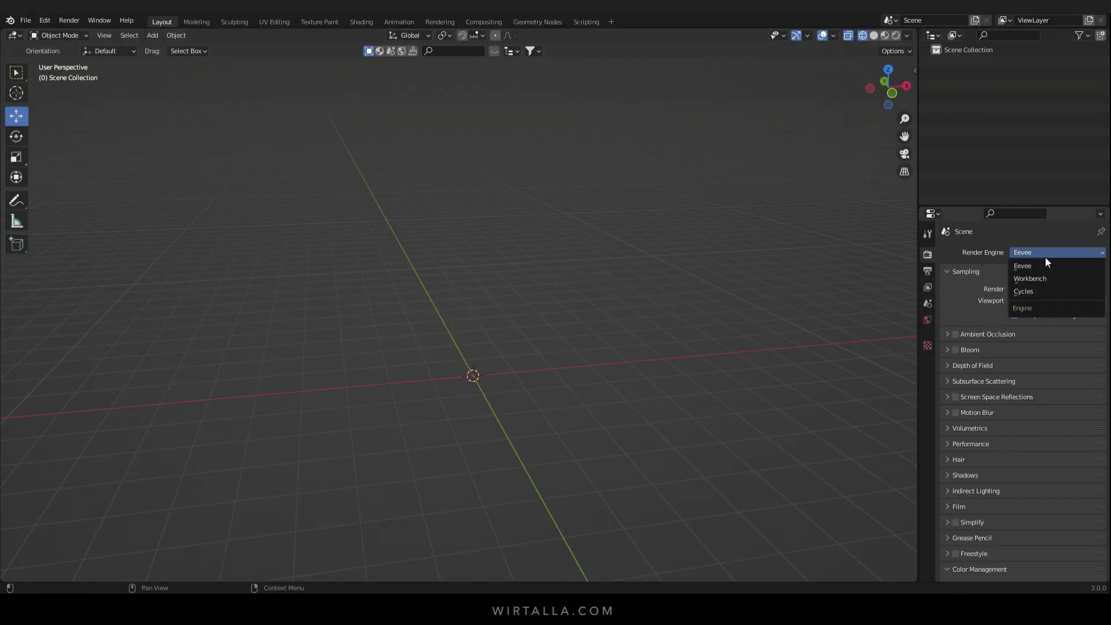
left_click(1042, 290)
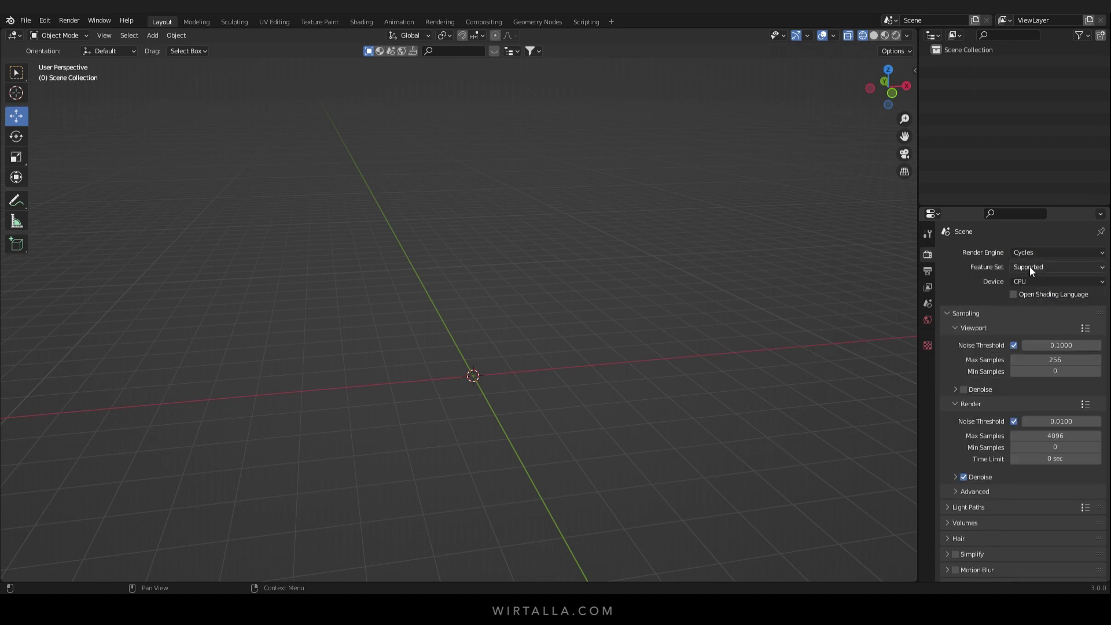
left_click(1029, 267)
left_click(1038, 294)
left_click(1016, 282)
left_click(1032, 302)
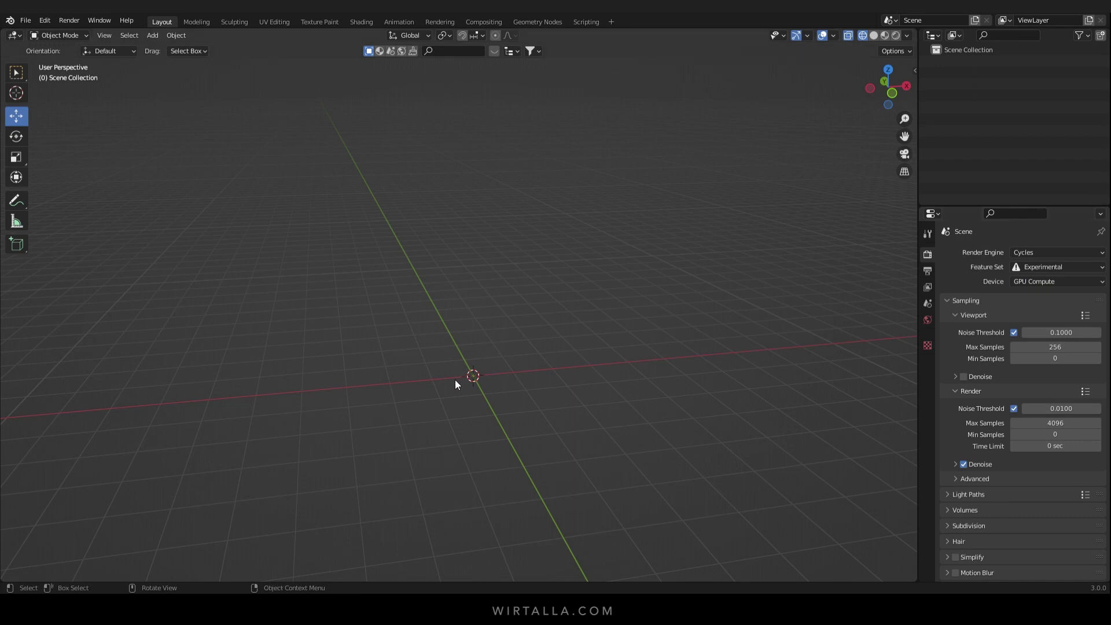
- Add a mesh Plane to the scene
key("shift+a")
mouse_move(433, 327)
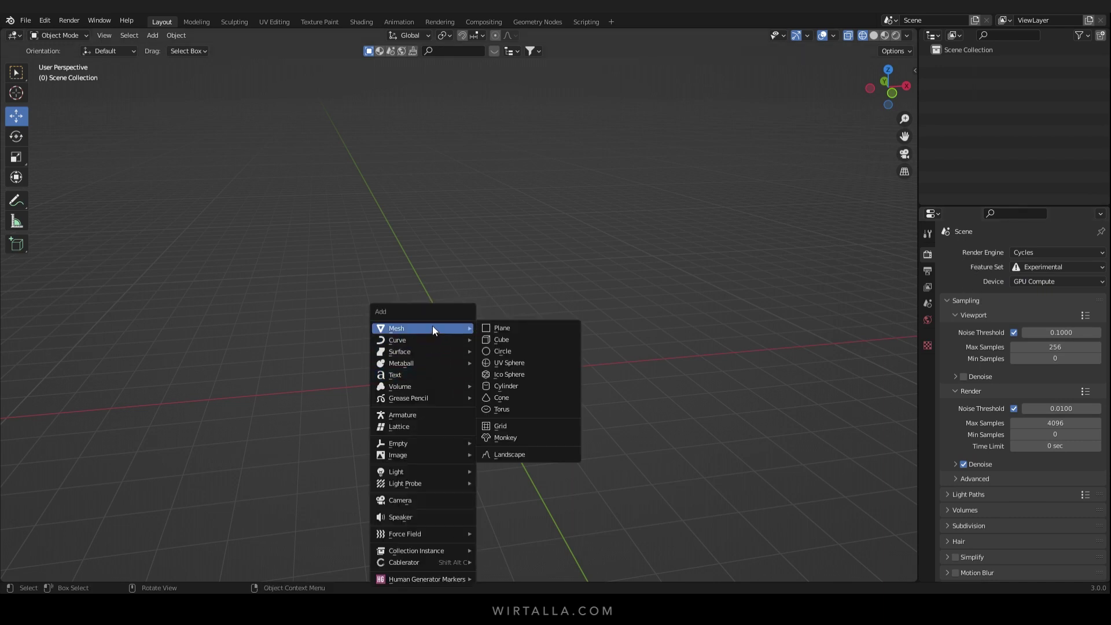
left_click(505, 325)
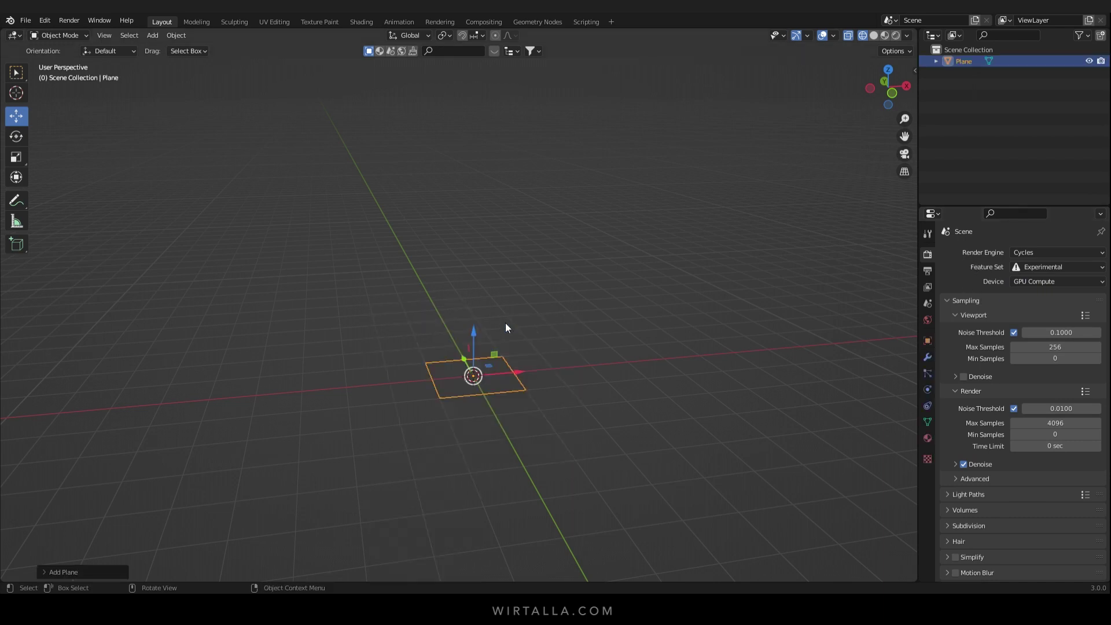
- Subdivide the plane in Edit Mode with 100 cuts
key("Tab")
right_click(446, 375)
left_click(425, 334)
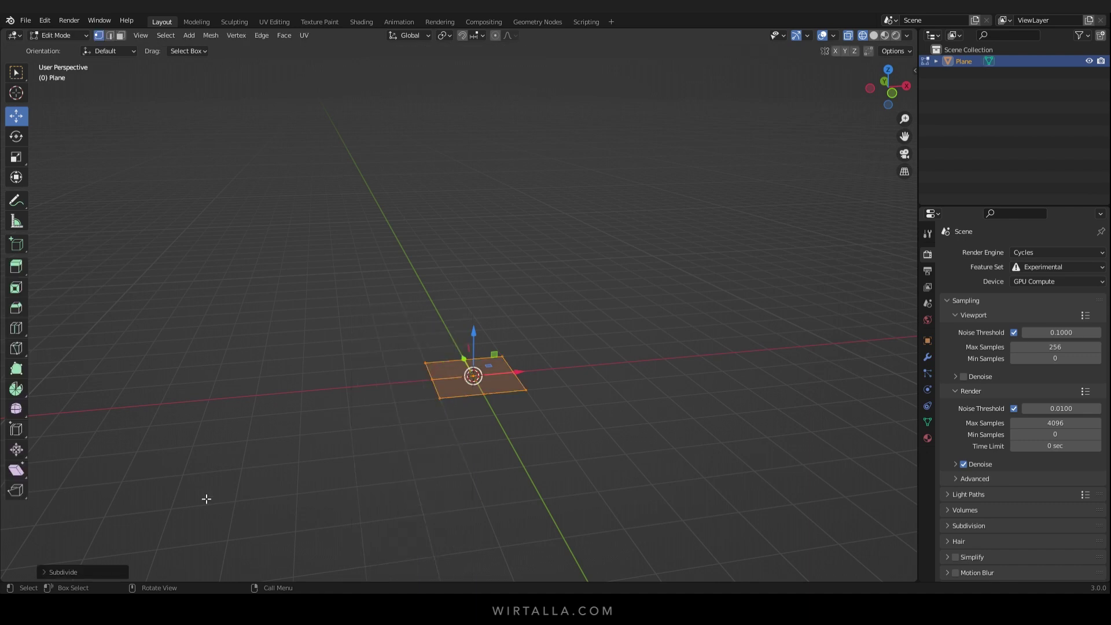
left_click(44, 573)
left_click(143, 496)
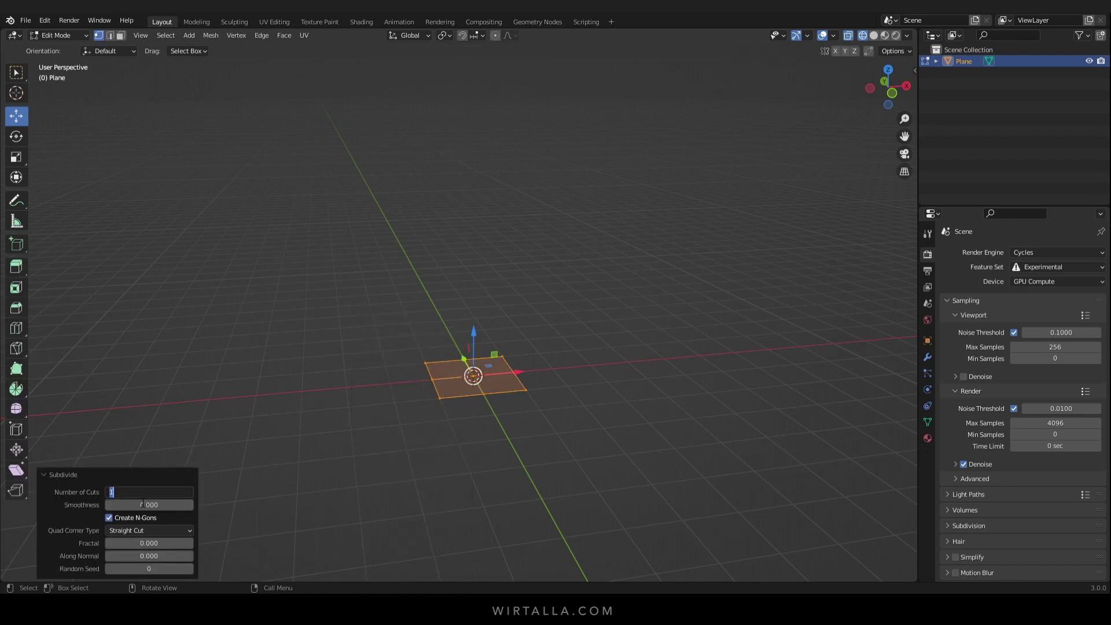
type("10")
key("Return")
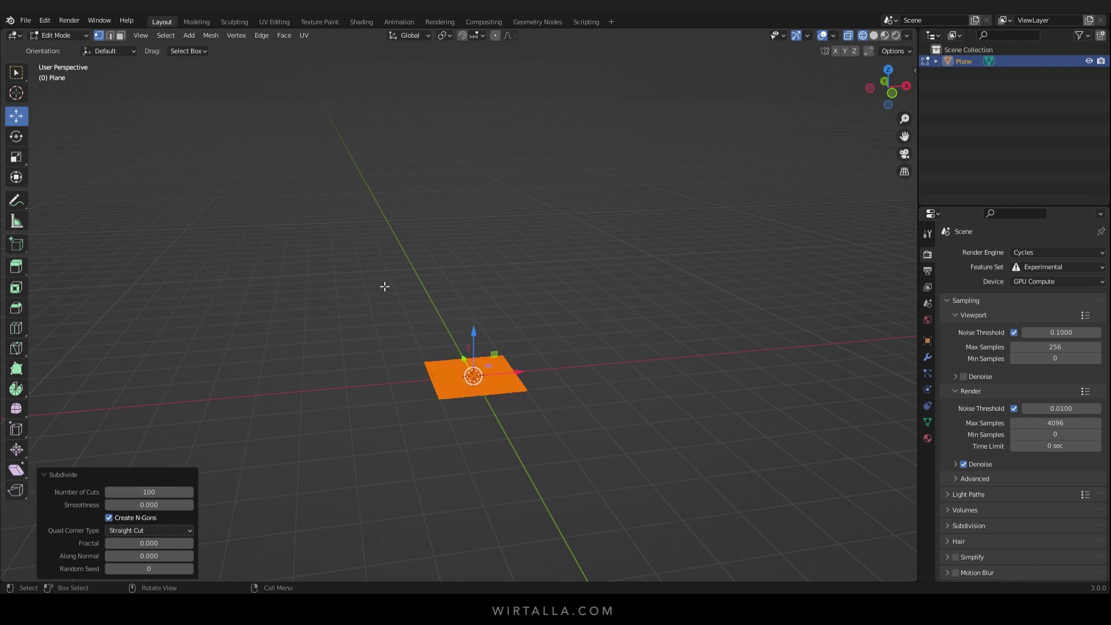
- Deselect the mesh, return to Object Mode, and split the 3D view into two side-by-side views
left_click(440, 339)
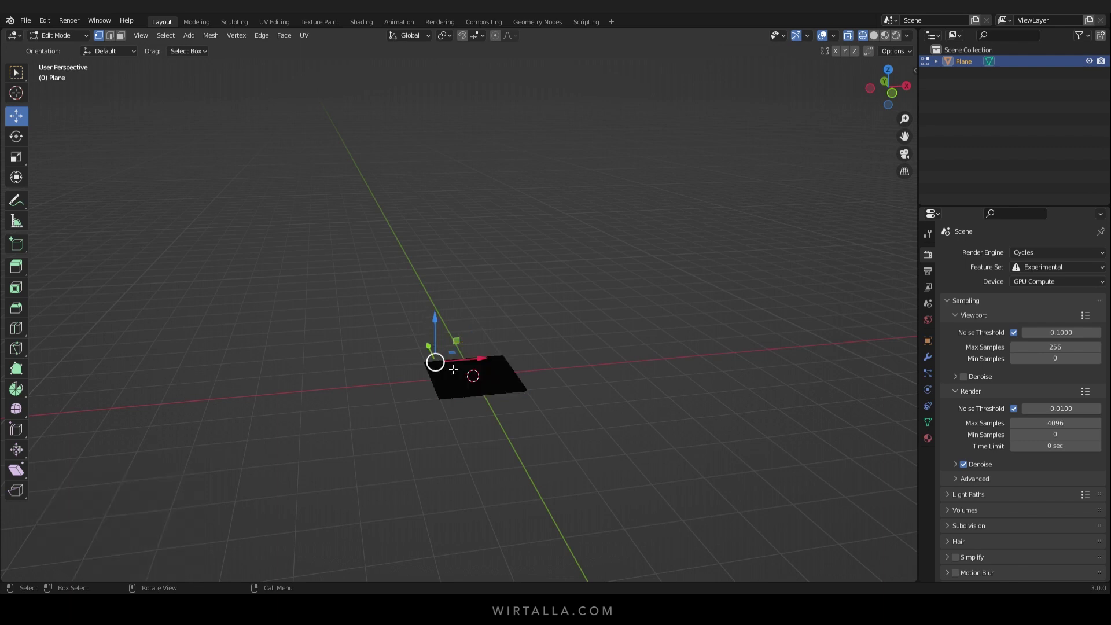
key("Tab")
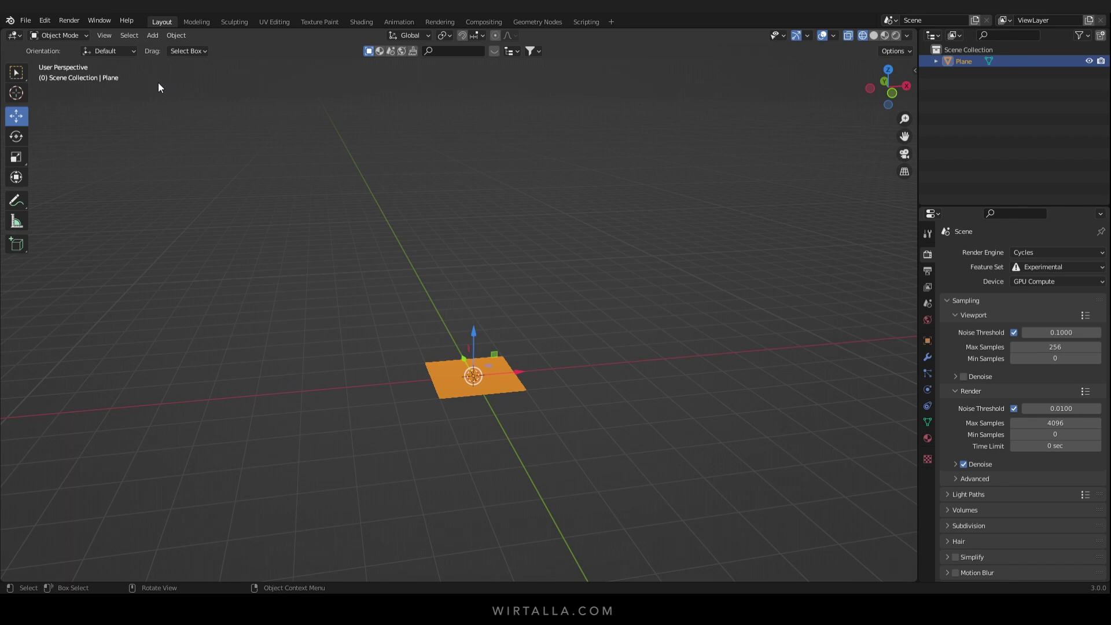
left_click_drag(3, 31, 416, 51)
- Turn the left view into a Shader Editor and create a new material for the plane
left_click(13, 36)
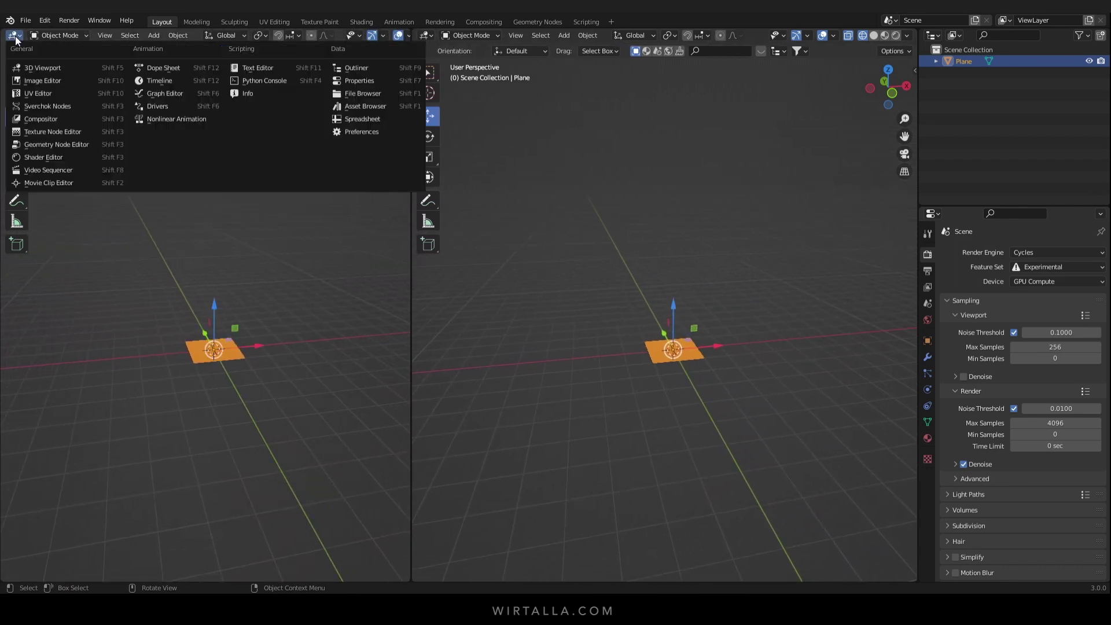
left_click(40, 158)
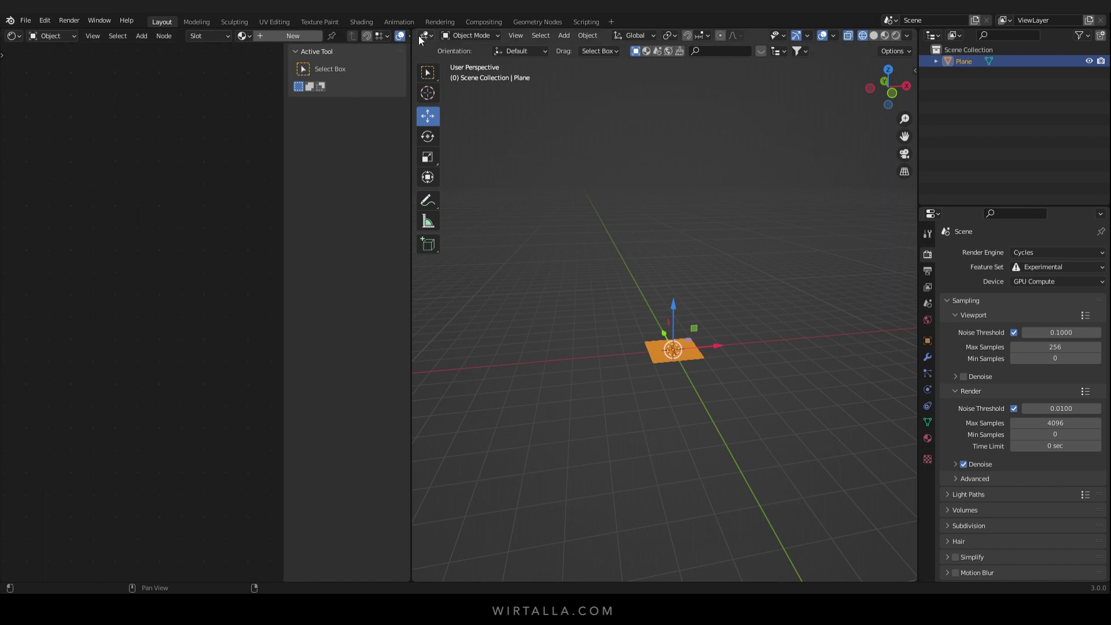
key("n")
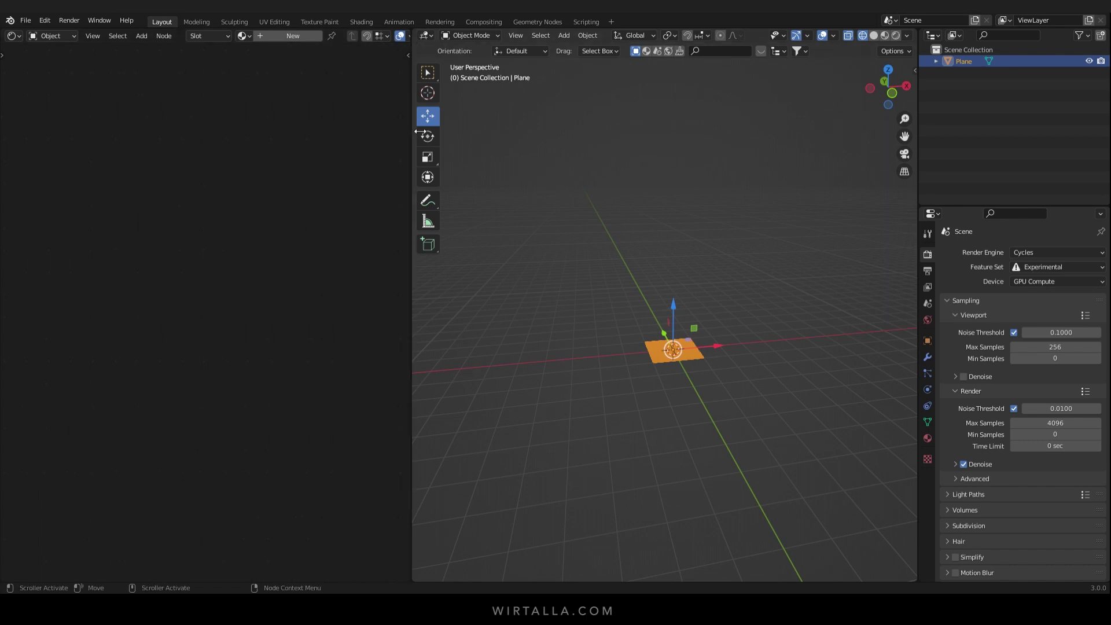
left_click_drag(409, 41, 440, 41)
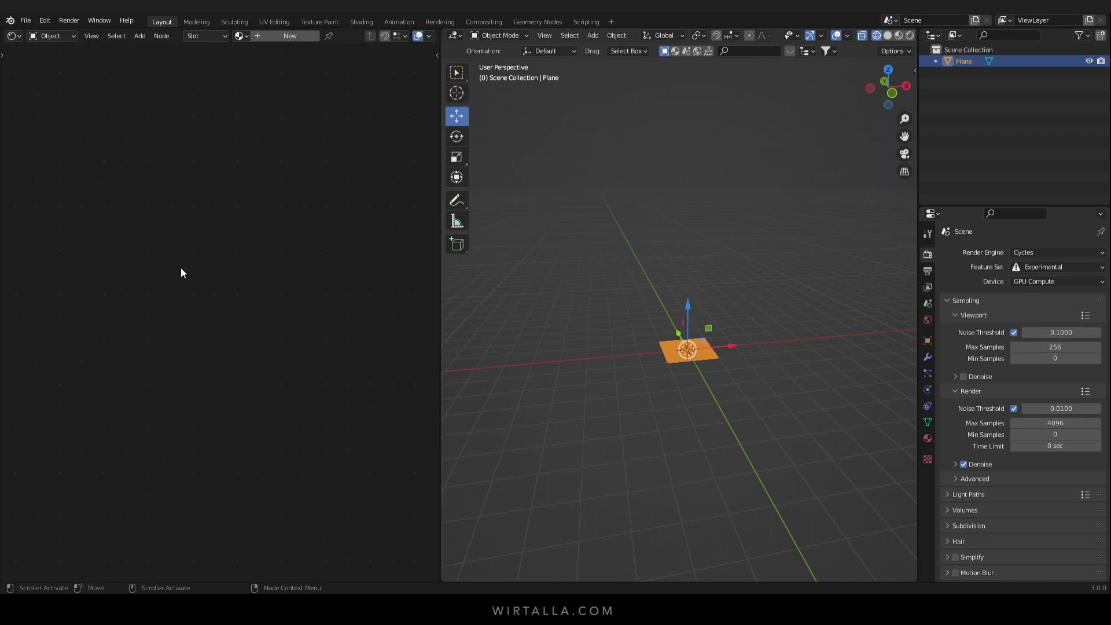
left_click(307, 36)
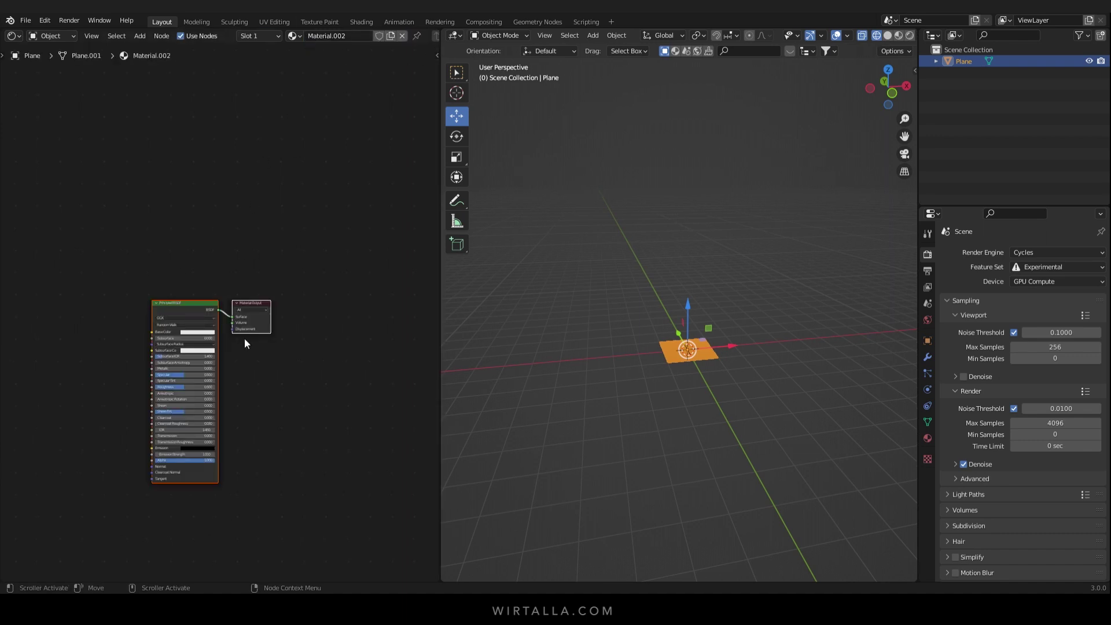
left_click_drag(255, 304, 408, 275)
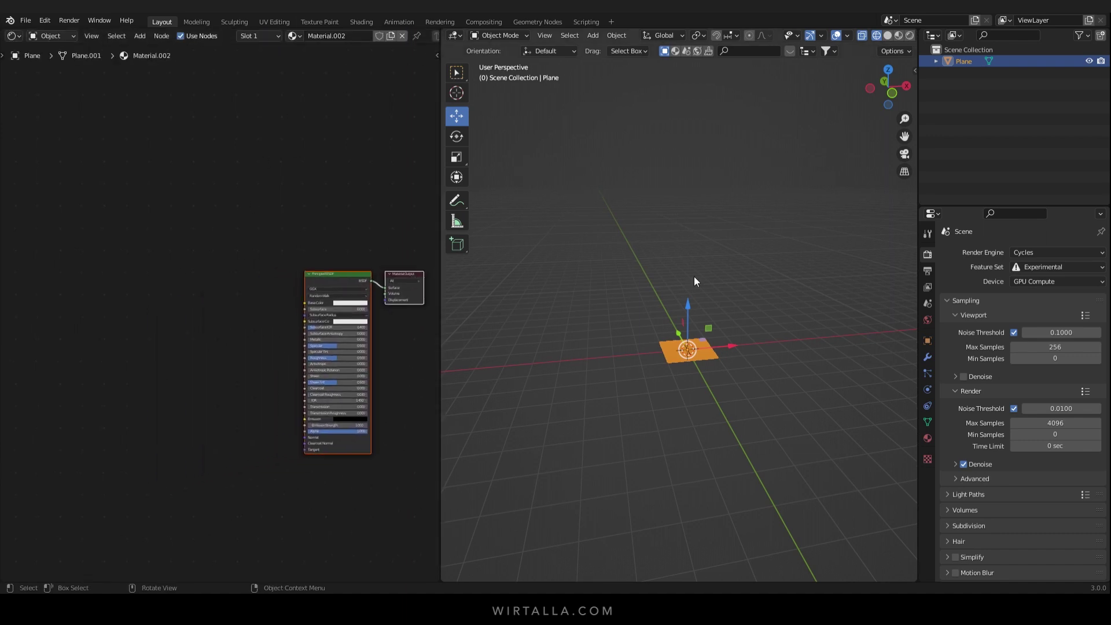
- Set the material's displacement method to Displacement and Bump
left_click(927, 438)
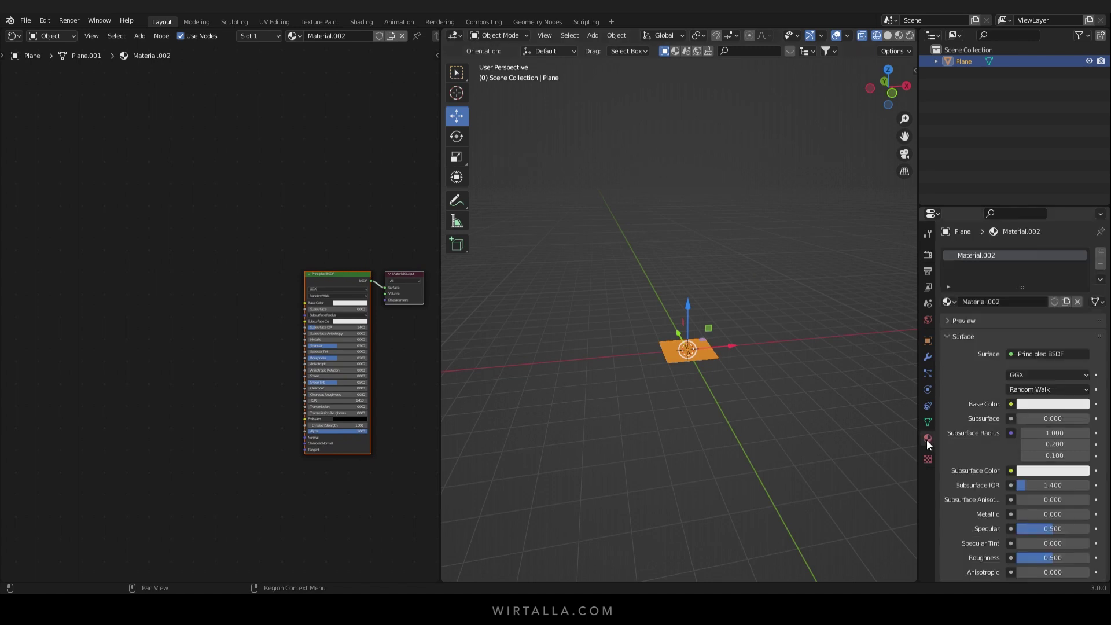
scroll(945, 452, "down", 15)
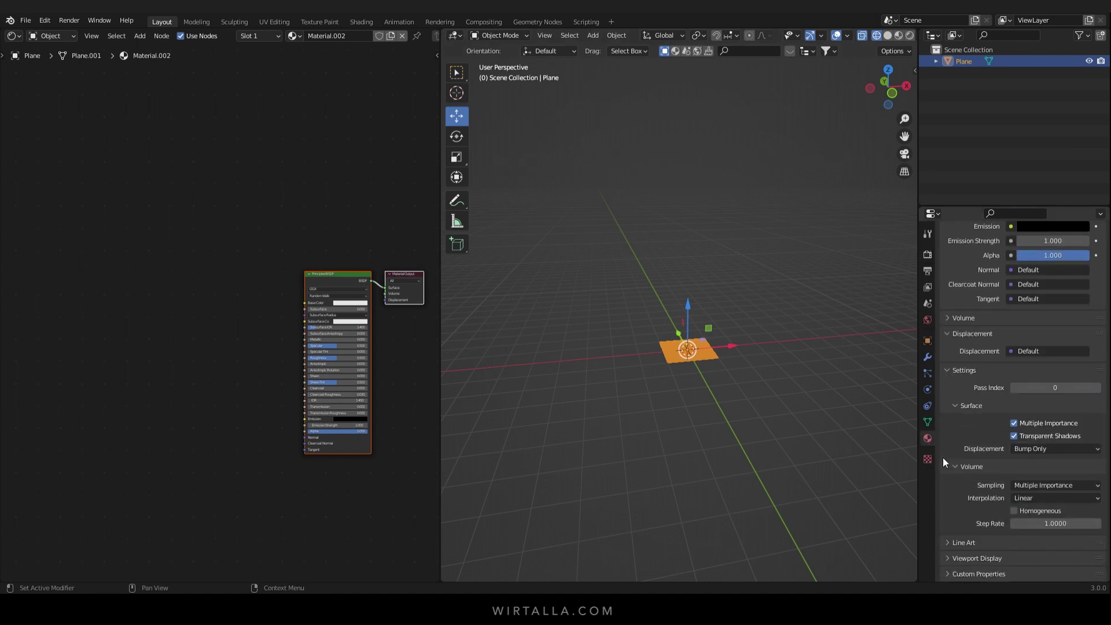
left_click(1039, 450)
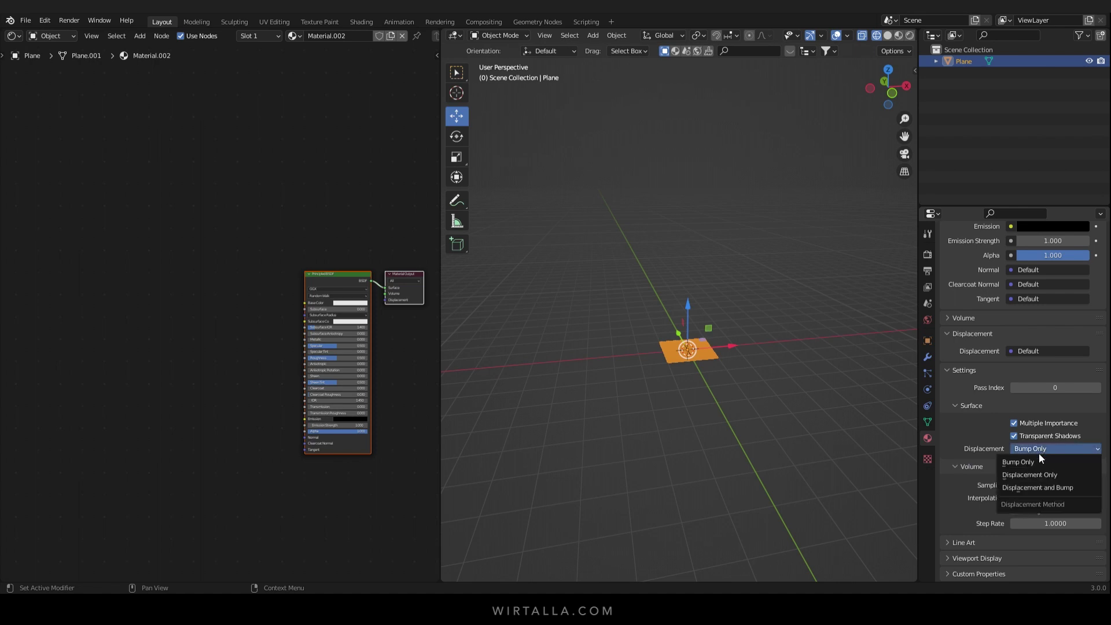
left_click(1034, 484)
left_click(120, 328)
key("shift+a")
left_click(119, 328)
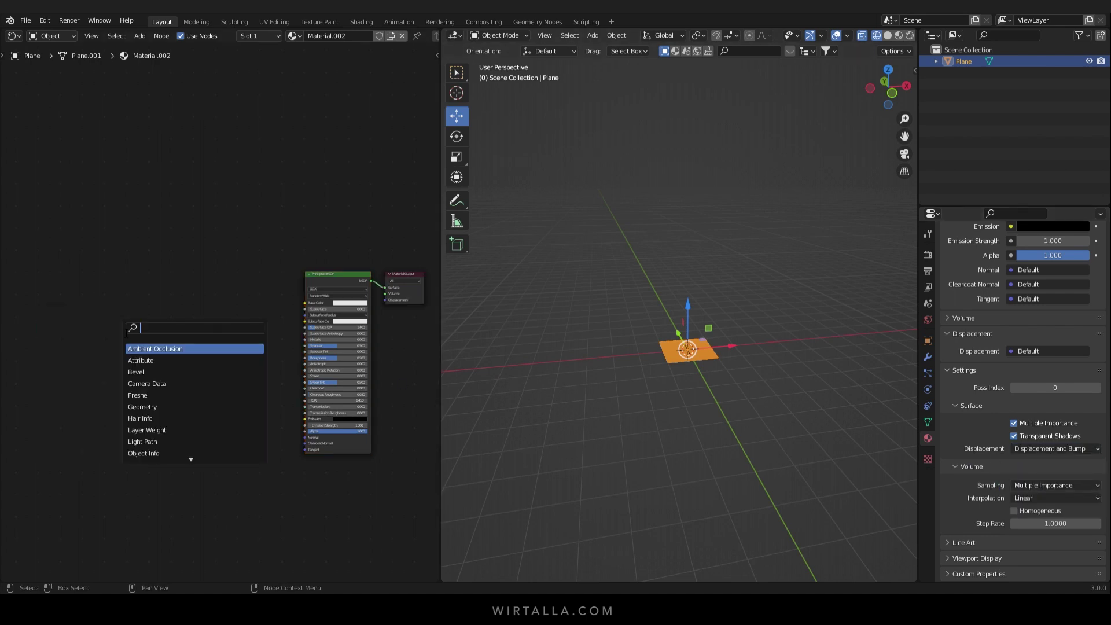
- Add an Image Texture node and a duplicate placed below it
type("imag")
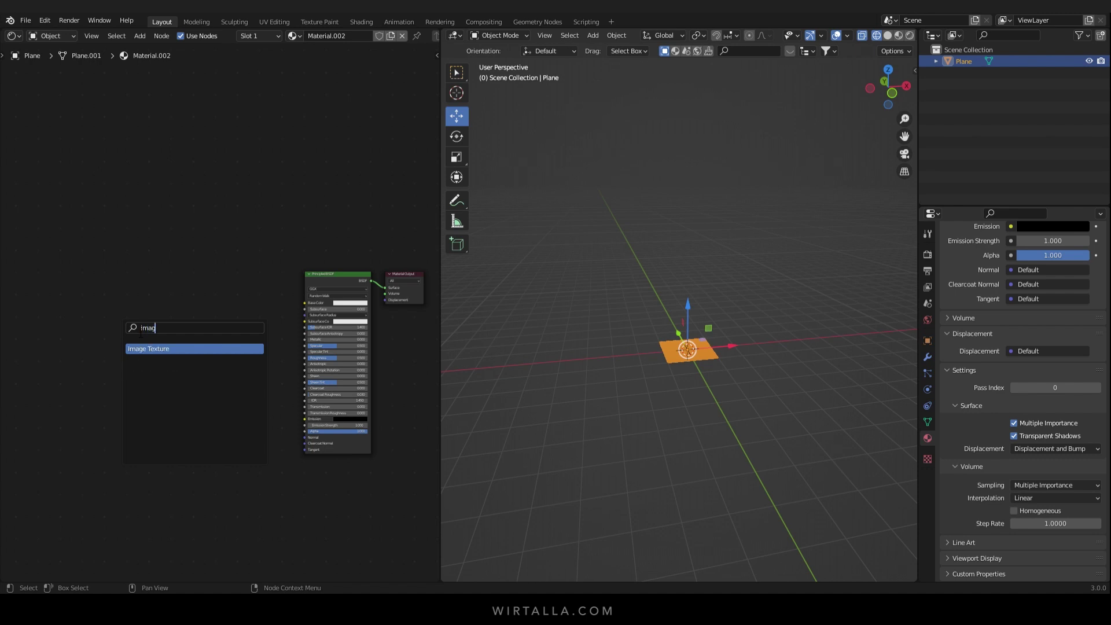
left_click(155, 349)
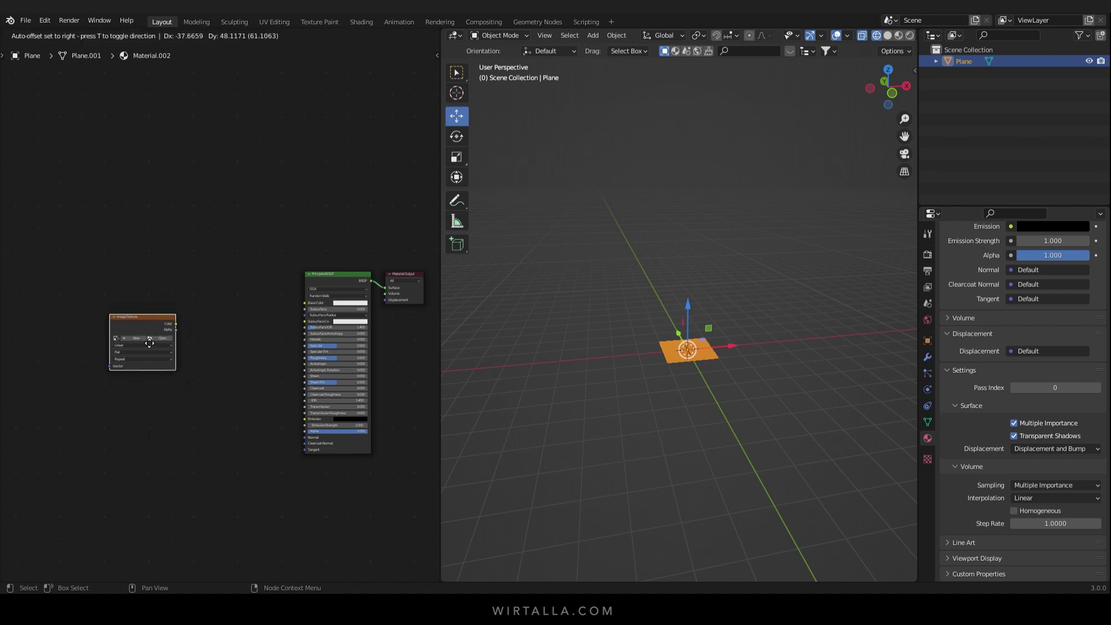
left_click(145, 321)
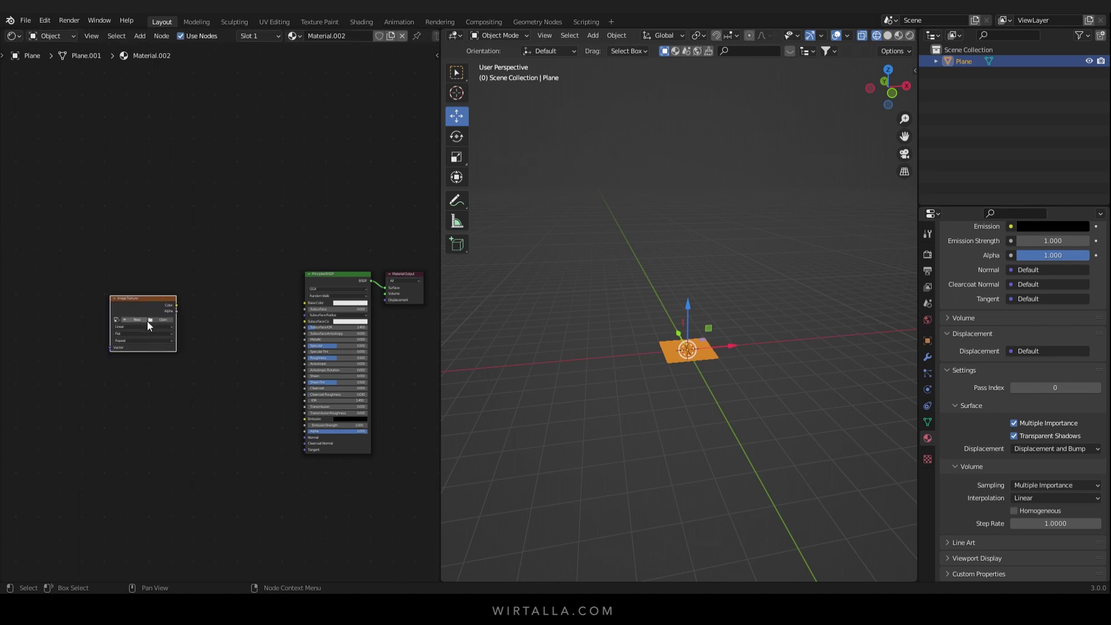
key("shift+d")
left_click(143, 426)
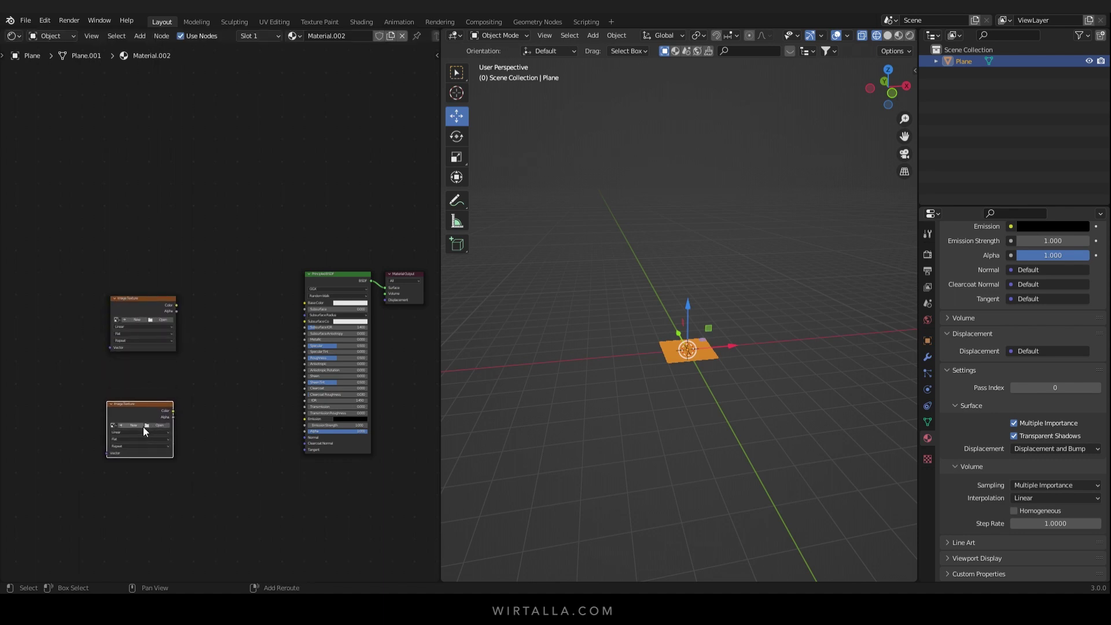
- Add a Displacement node into Material Output, fed by the lower image's colour as height
key("shift+a")
left_click(143, 426)
type("dis")
left_click(187, 447)
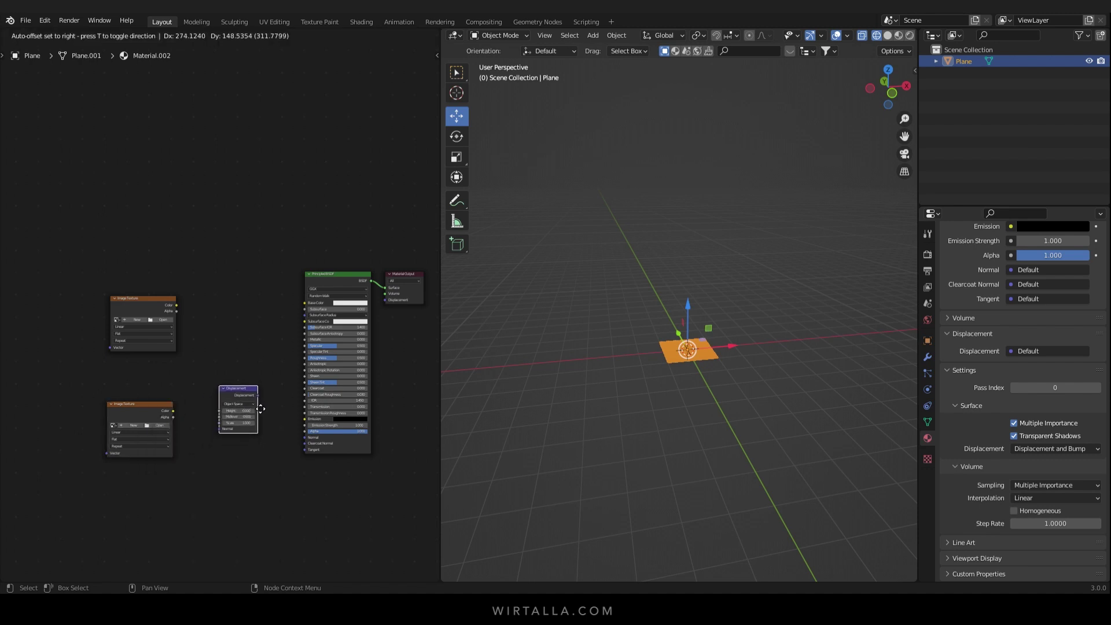
left_click(262, 386)
left_click_drag(264, 385, 386, 299)
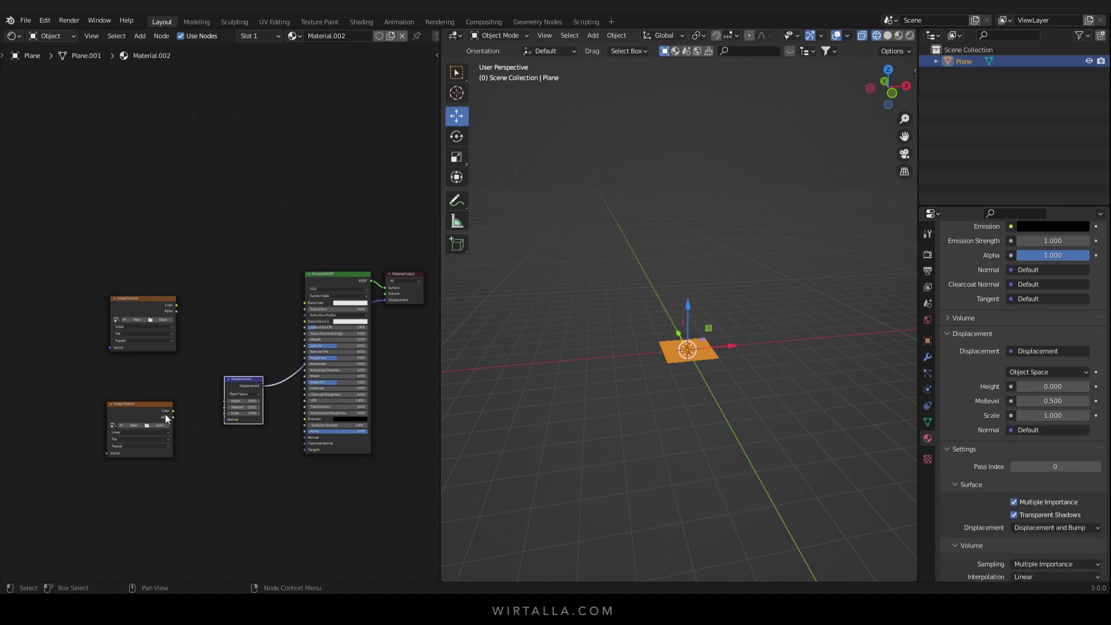
left_click_drag(172, 410, 224, 401)
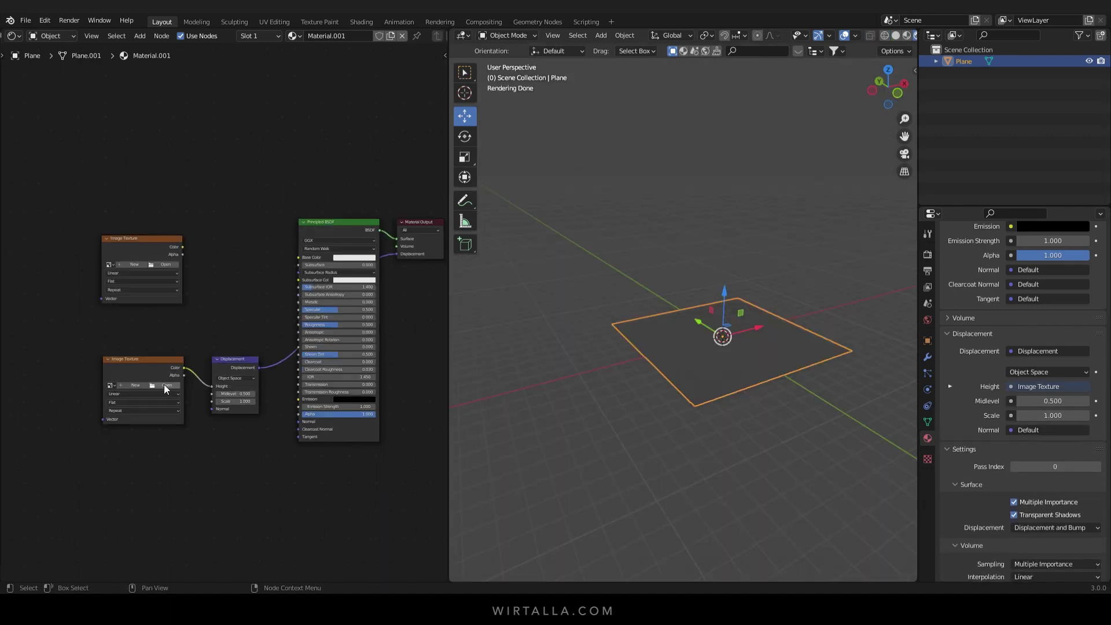
- Load Height.exr into the lower image node and Texture.png into the upper, linked to Base Color
left_click(164, 385)
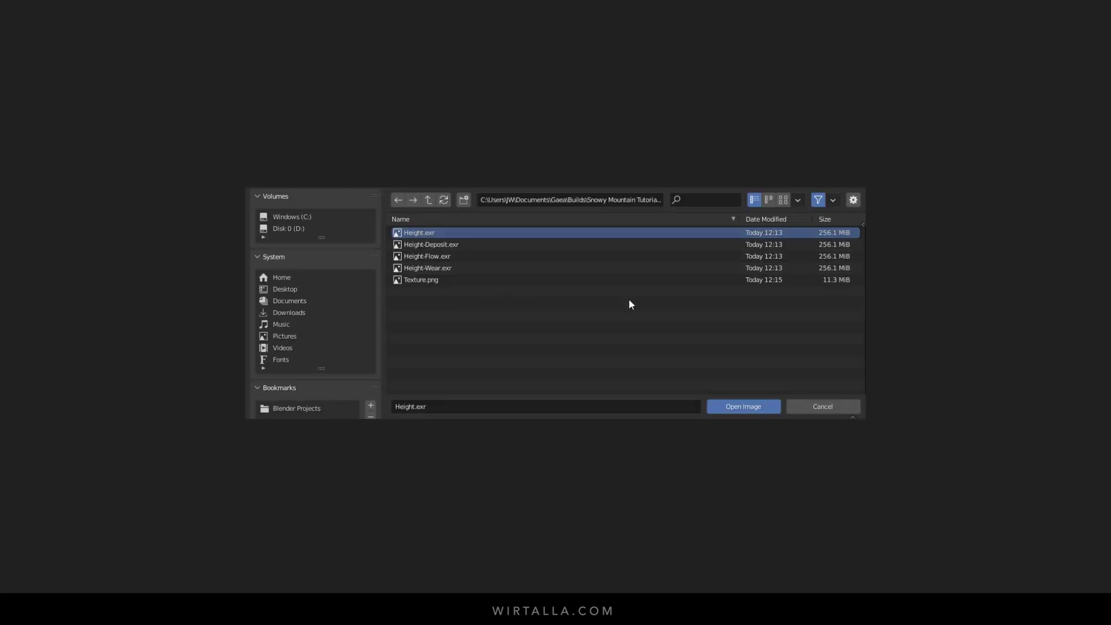
left_click(733, 408)
left_click(166, 319)
left_click(428, 281)
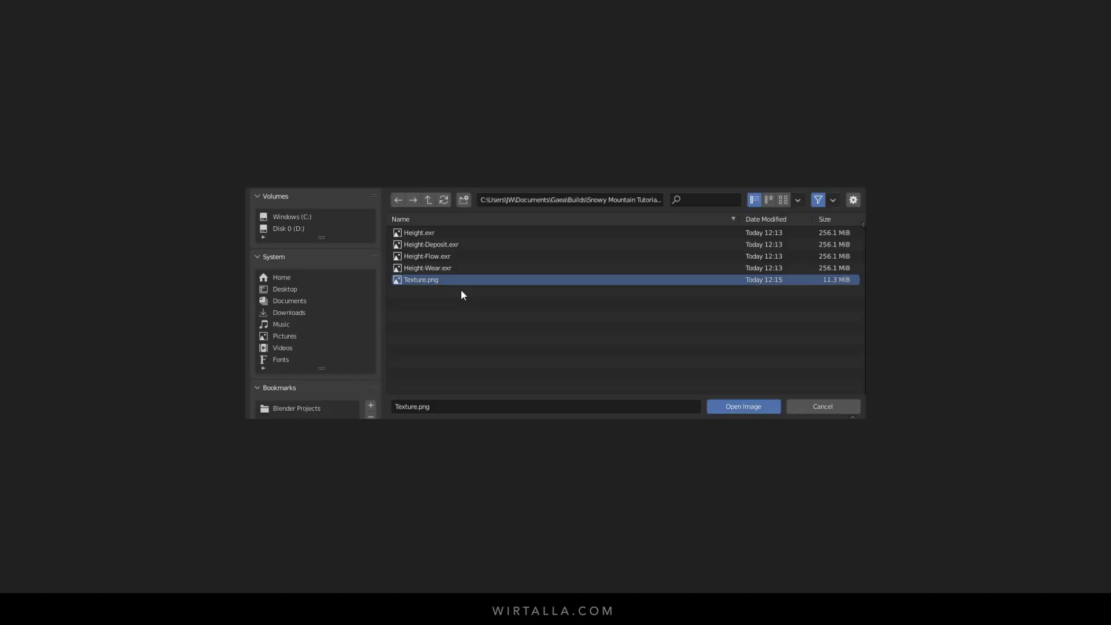
left_click(742, 408)
left_click_drag(176, 305, 305, 303)
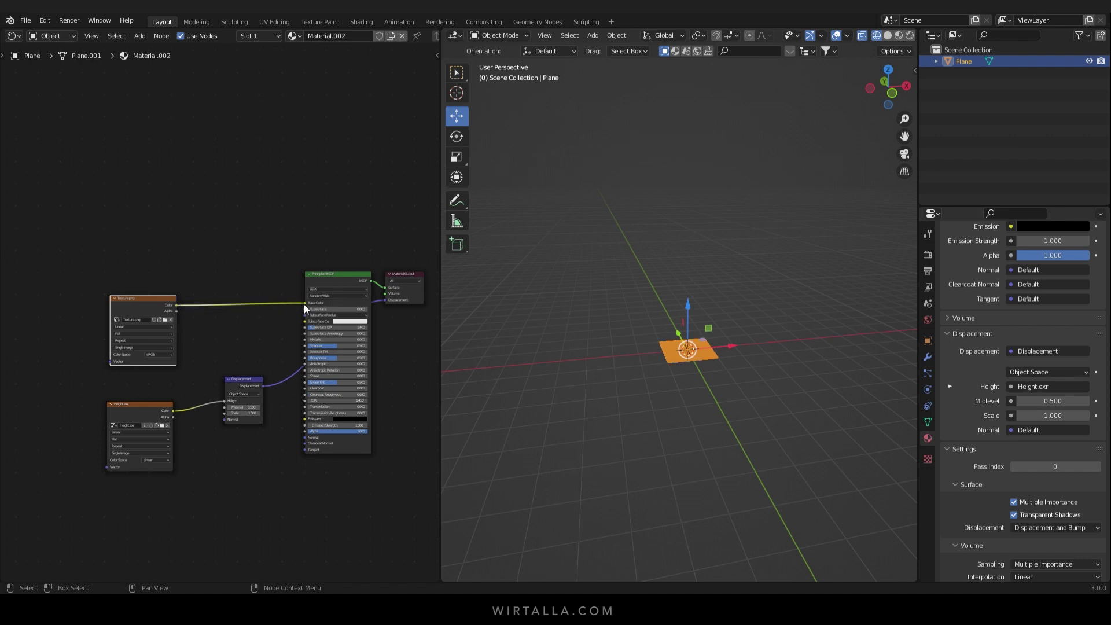
- Switch the viewport to Rendered shading to preview the displaced plane
scroll(675, 387, "up", 4)
scroll(692, 411, "down", 2)
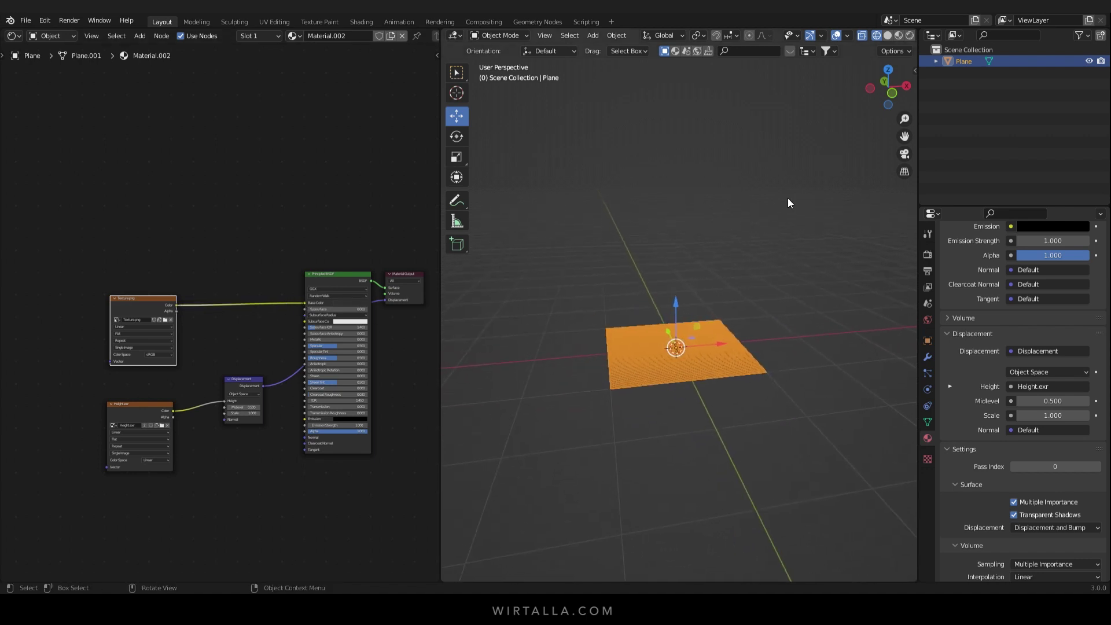
left_click(909, 36)
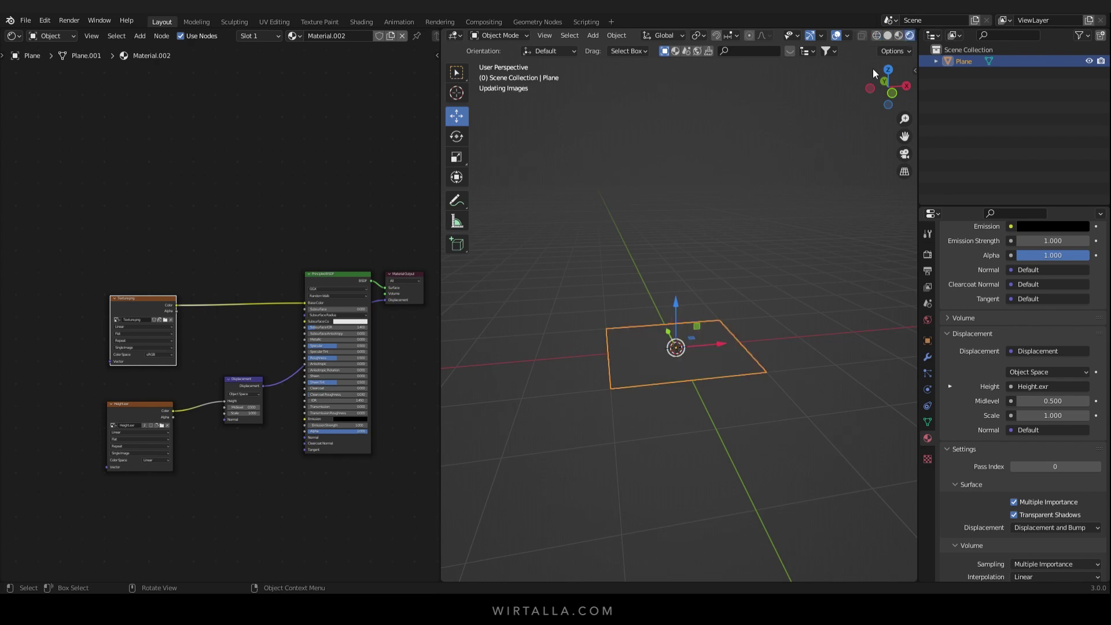
- Adjust the Displacement node's Midlevel until it settles at 0.300
scroll(672, 380, "up", 5)
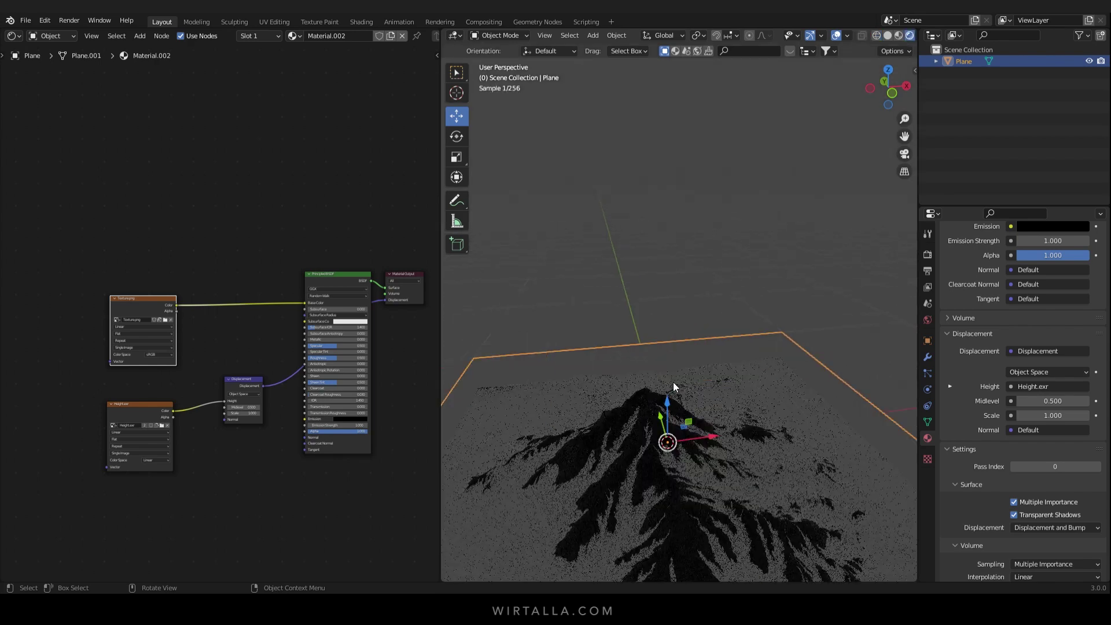
scroll(692, 358, "down", 4)
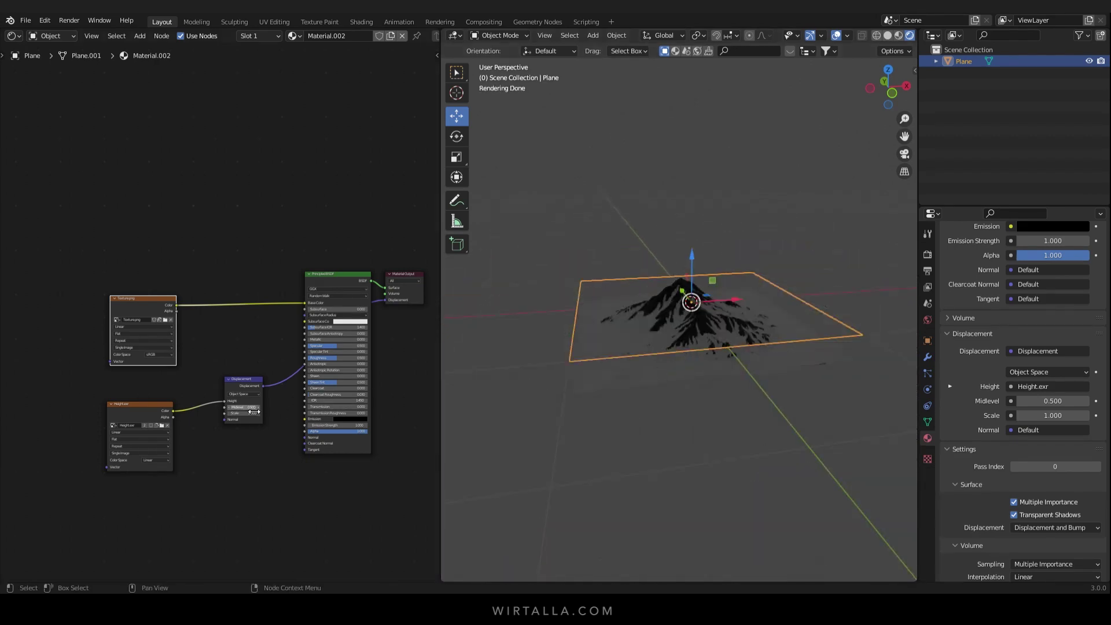
left_click_drag(250, 407, 226, 406)
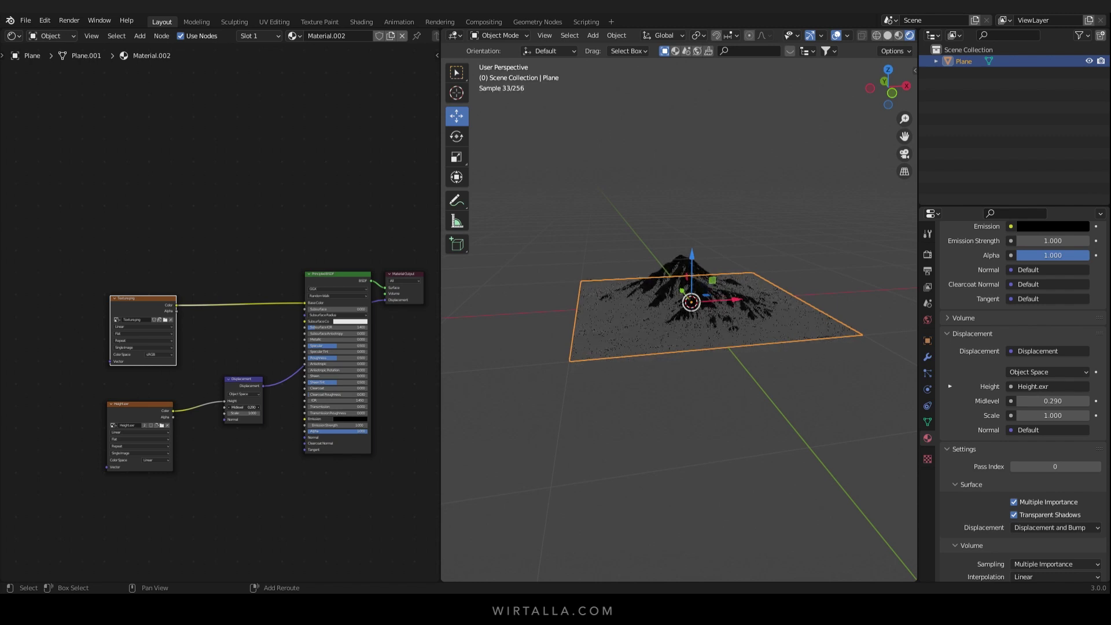
left_click_drag(226, 407, 228, 407)
middle_click_drag(574, 399, 696, 358)
left_click(709, 385)
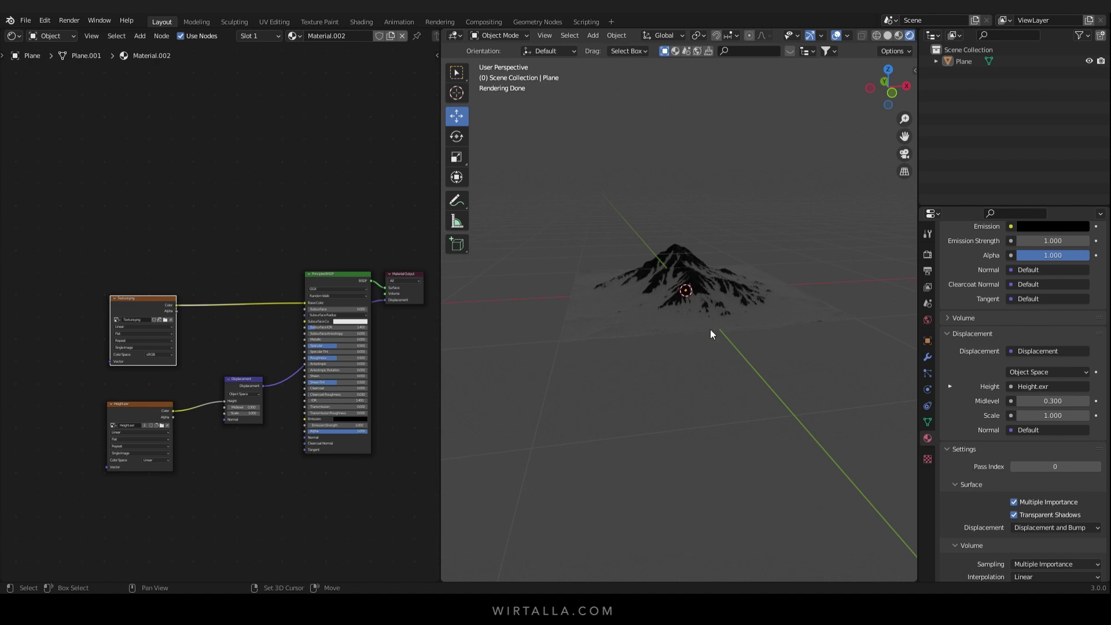
- Add a Sun light and raise it about 1.08 m above the terrain
key("shift+a")
mouse_move(685, 472)
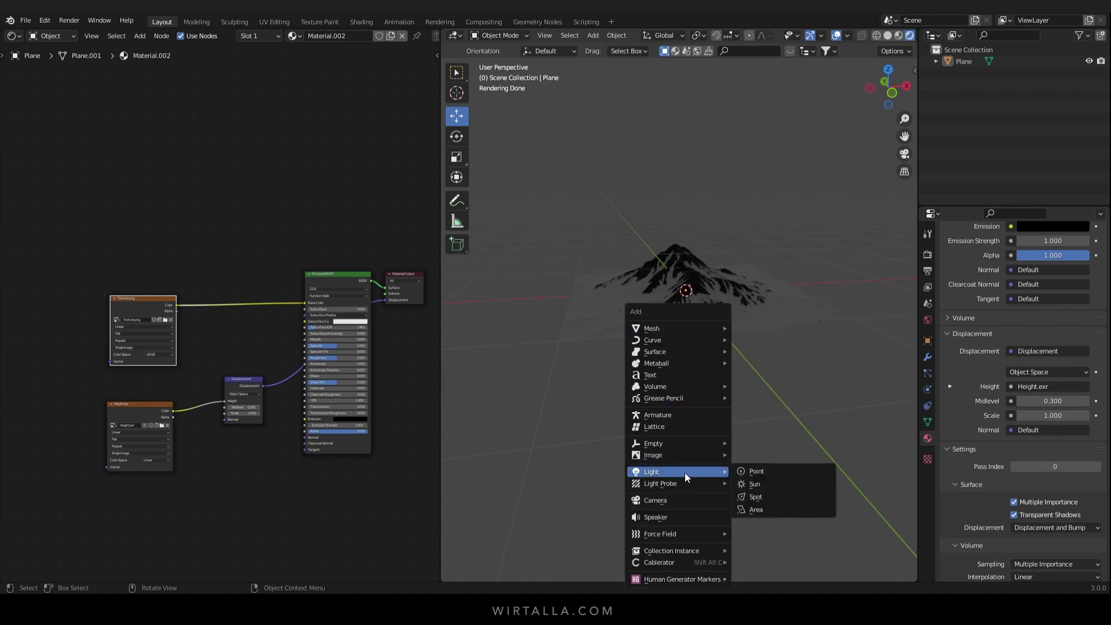
left_click(755, 485)
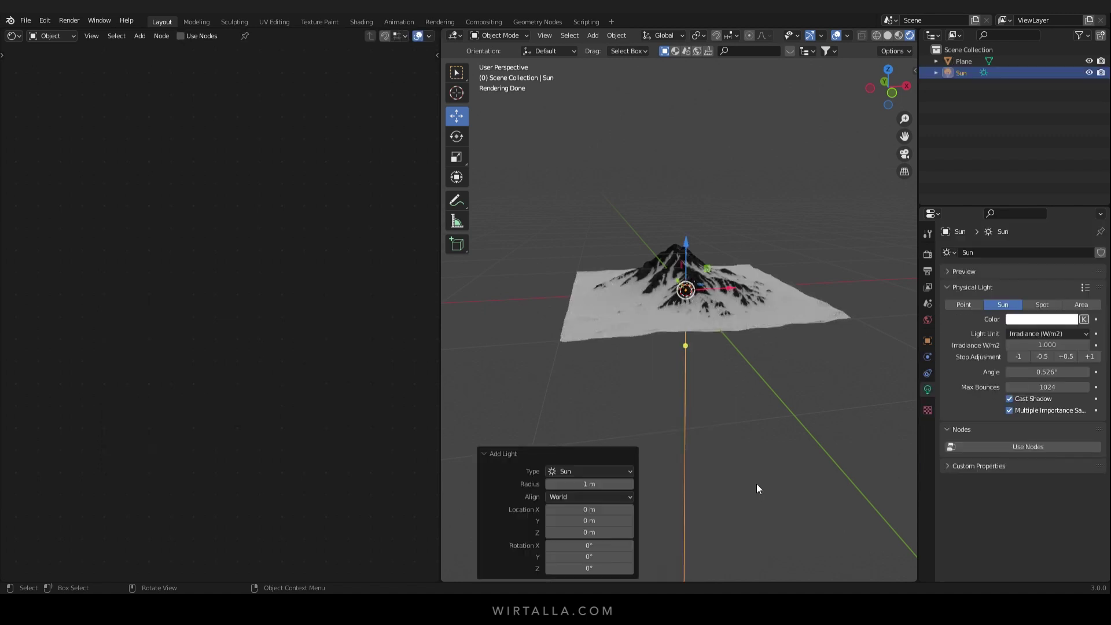
left_click_drag(685, 245, 711, 139)
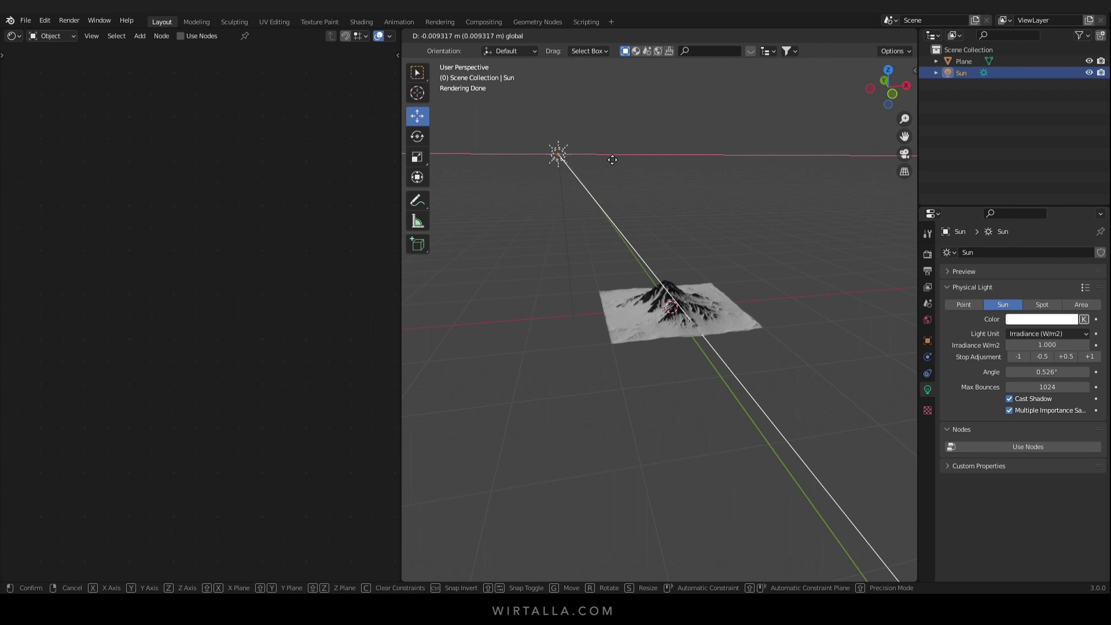
- Move the Sun -0.85672 m along X, inspect the lit mountain, and reselect the Plane
key("Escape")
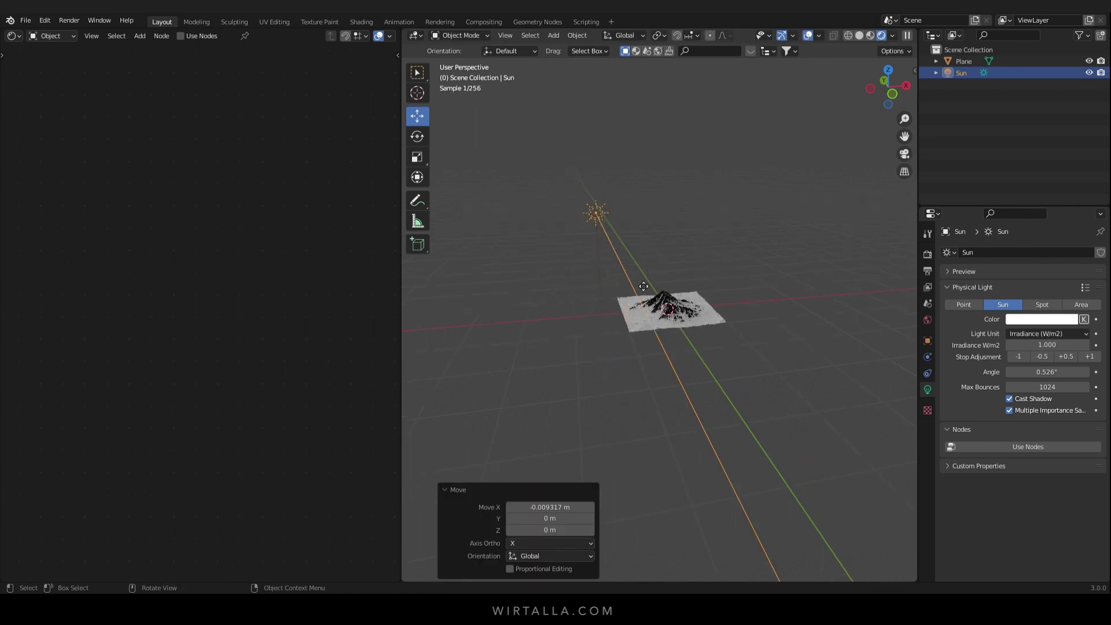
left_click_drag(641, 215, 596, 214)
scroll(641, 295, "up", 8)
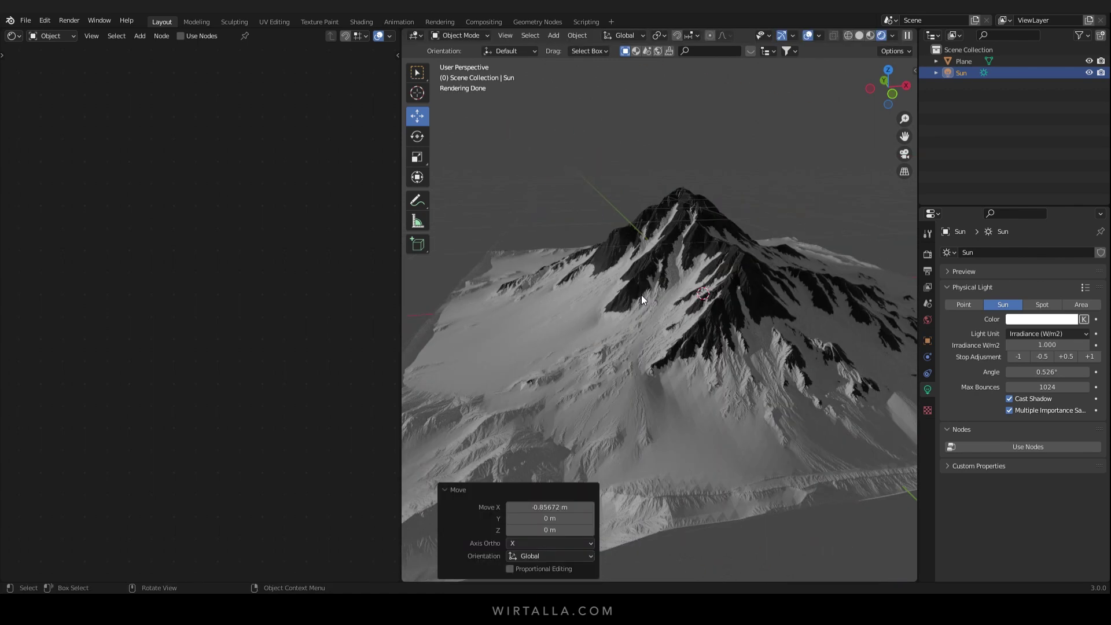
mouse_move(641, 293)
middle_mouse_down()
mouse_move(631, 289)
mouse_move(648, 287)
mouse_move(637, 287)
middle_mouse_up()
scroll(641, 287, "down", 7)
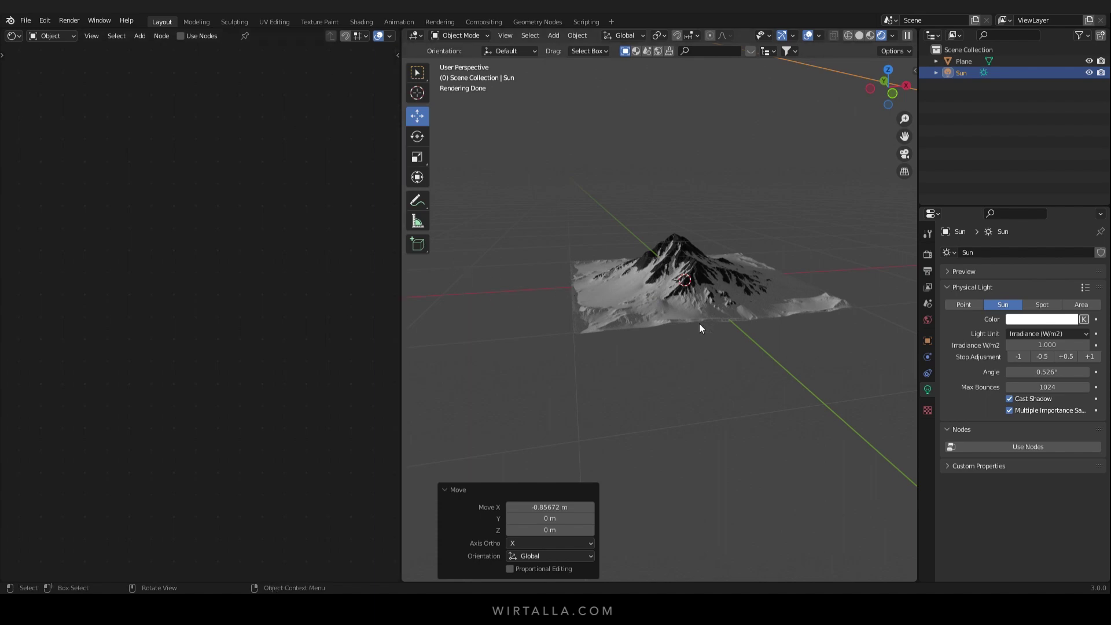
left_click(656, 317)
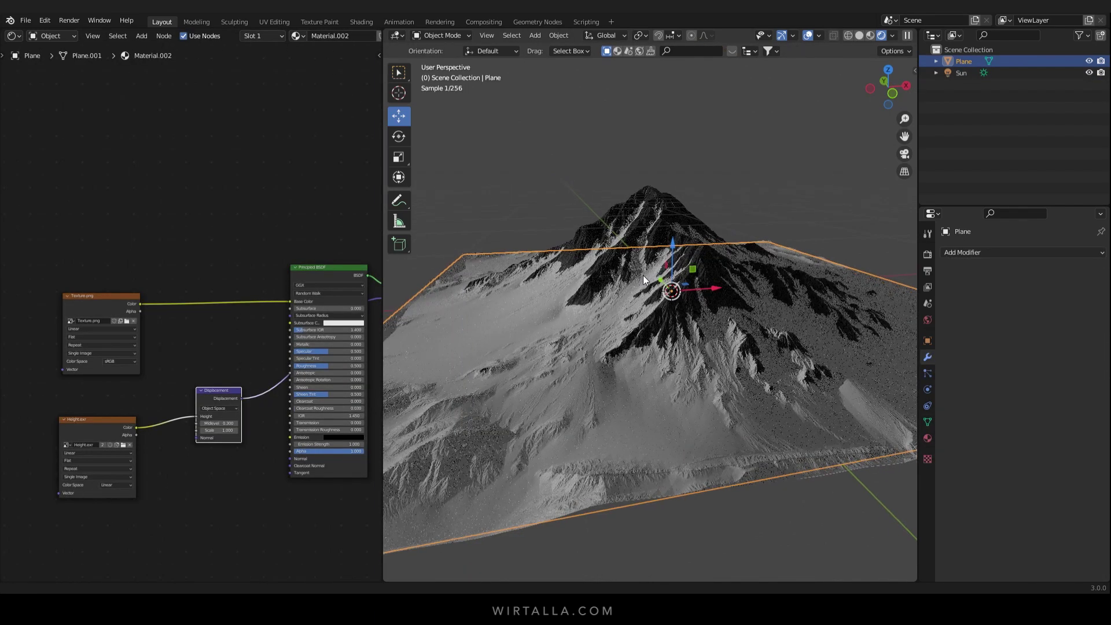
middle_click_drag(646, 275, 643, 276)
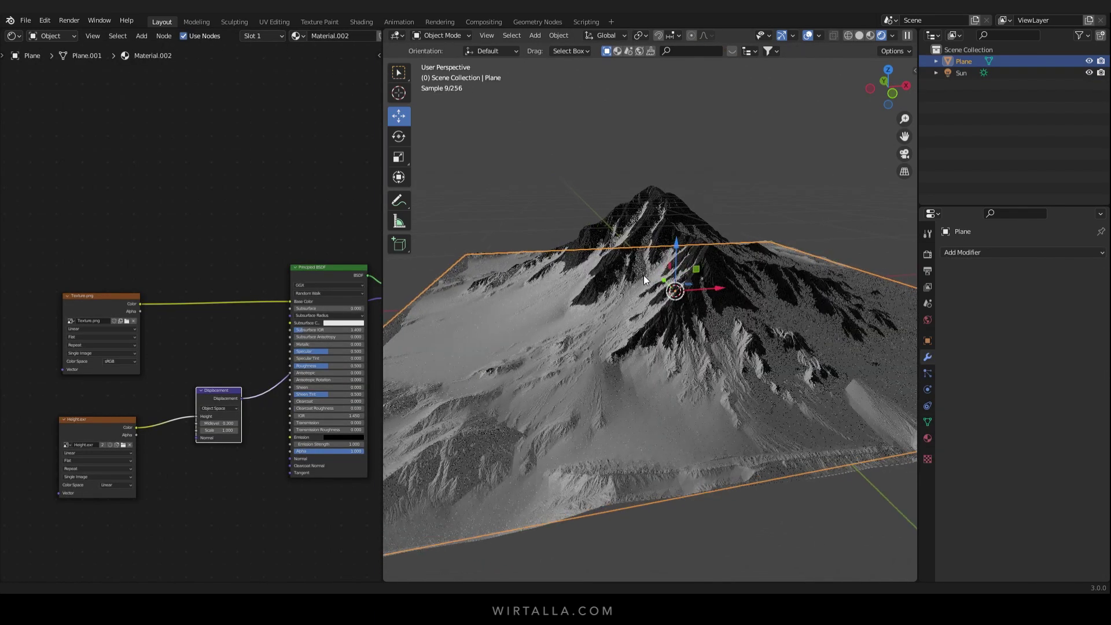
- Hide gizmos and overlays and widen the 3D view
left_click(781, 35)
left_click(807, 36)
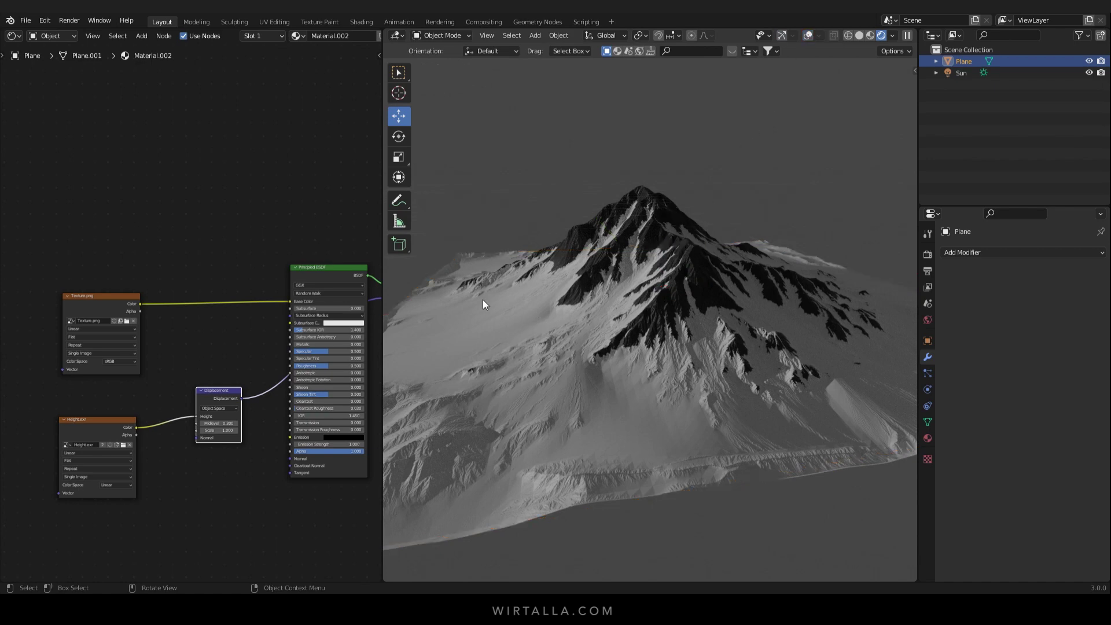
left_click_drag(381, 262, 180, 260)
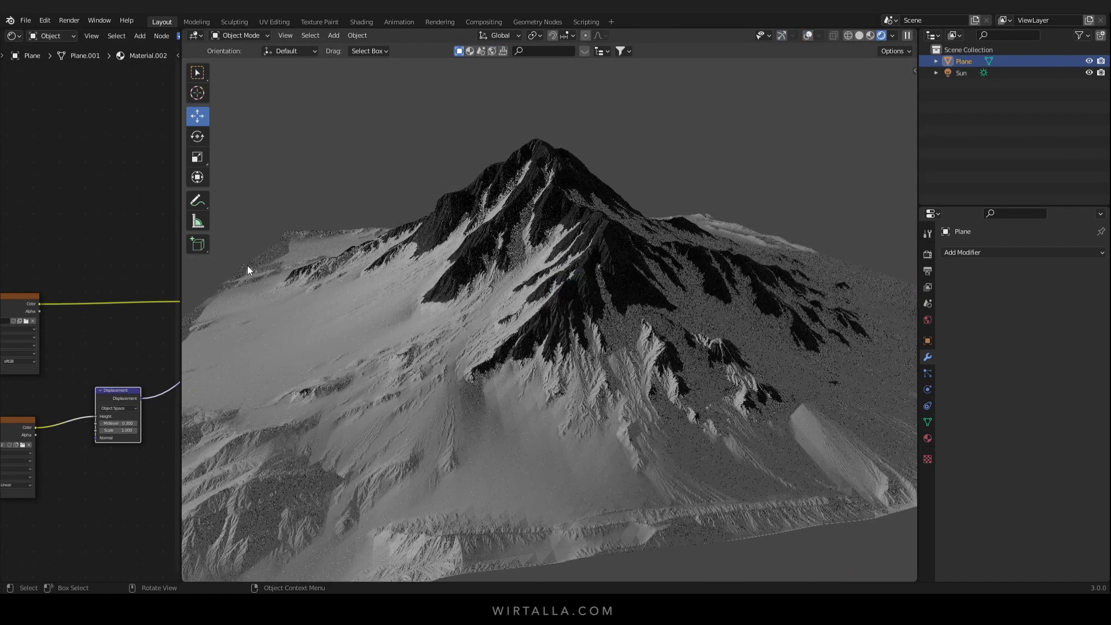
- Add a Subdivision Surface modifier with Adaptive Subdivision enabled, then orbit to inspect the peak
left_click(980, 251)
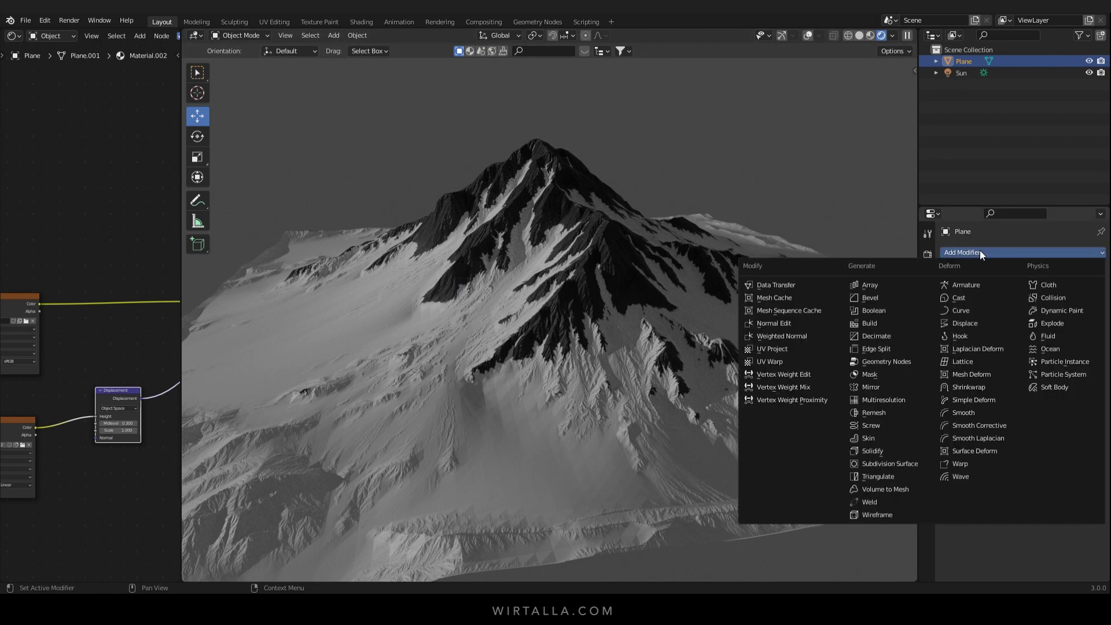
left_click(877, 465)
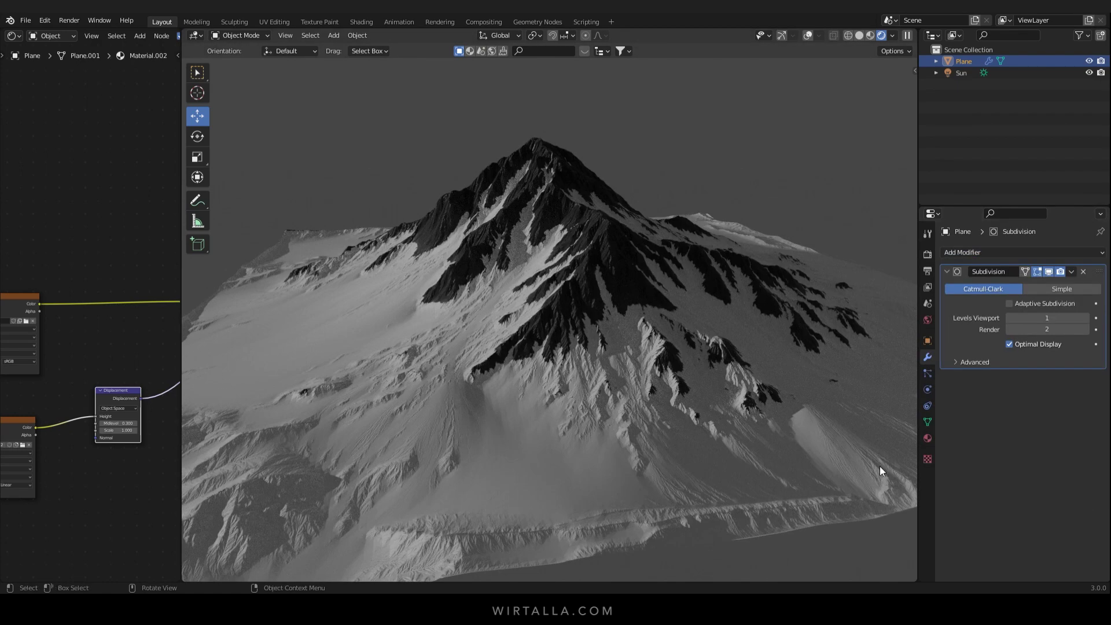
left_click(1008, 303)
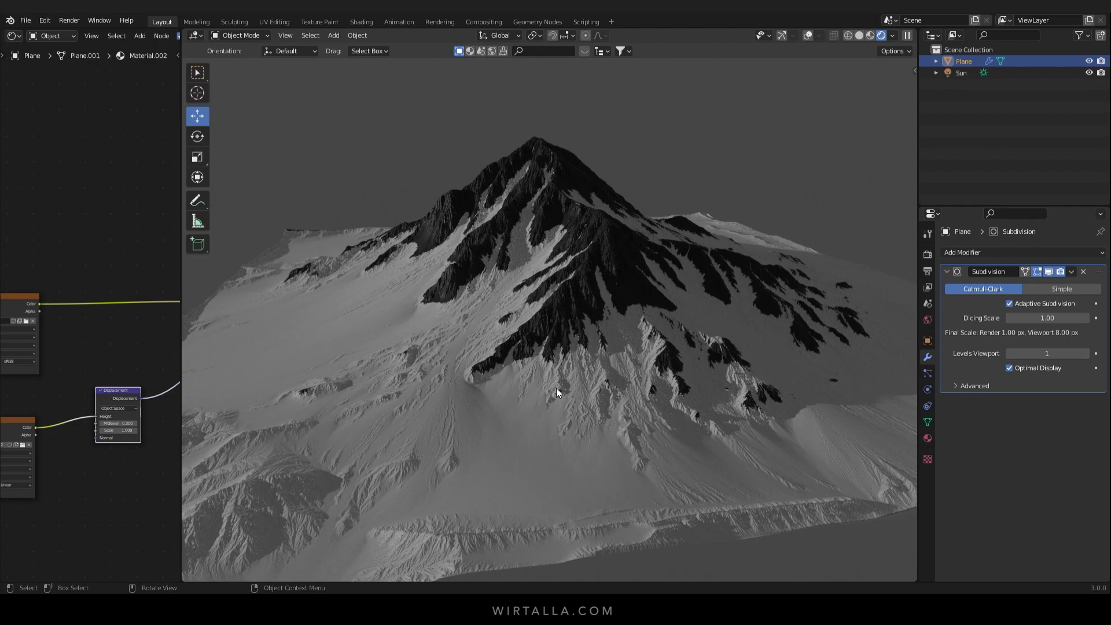
middle_click_drag(564, 370, 591, 362)
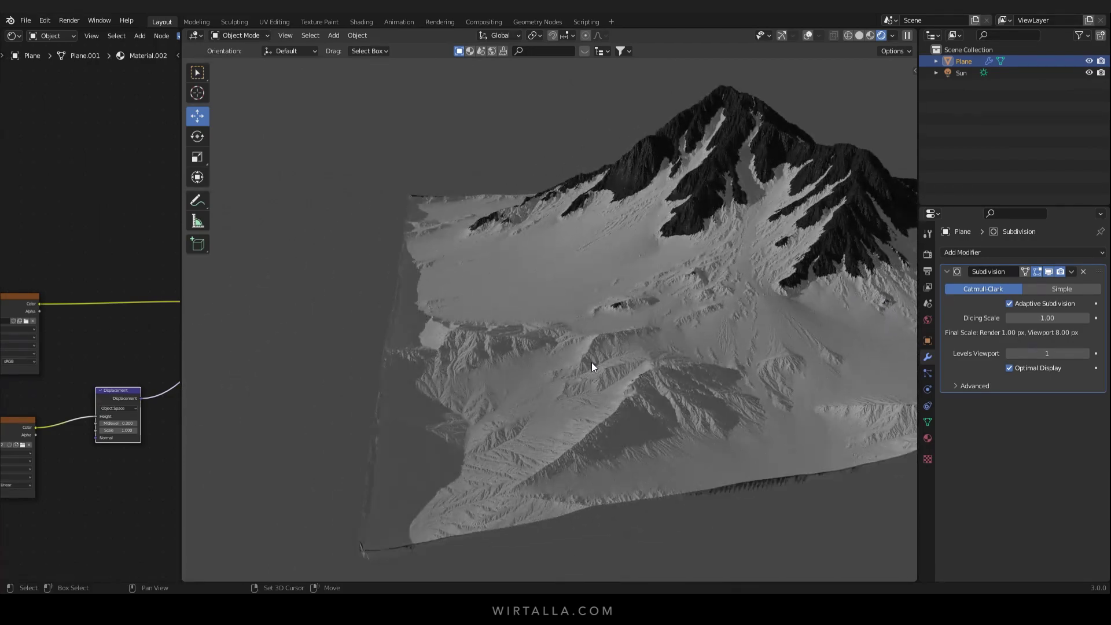
middle_click_drag(658, 330, 637, 345)
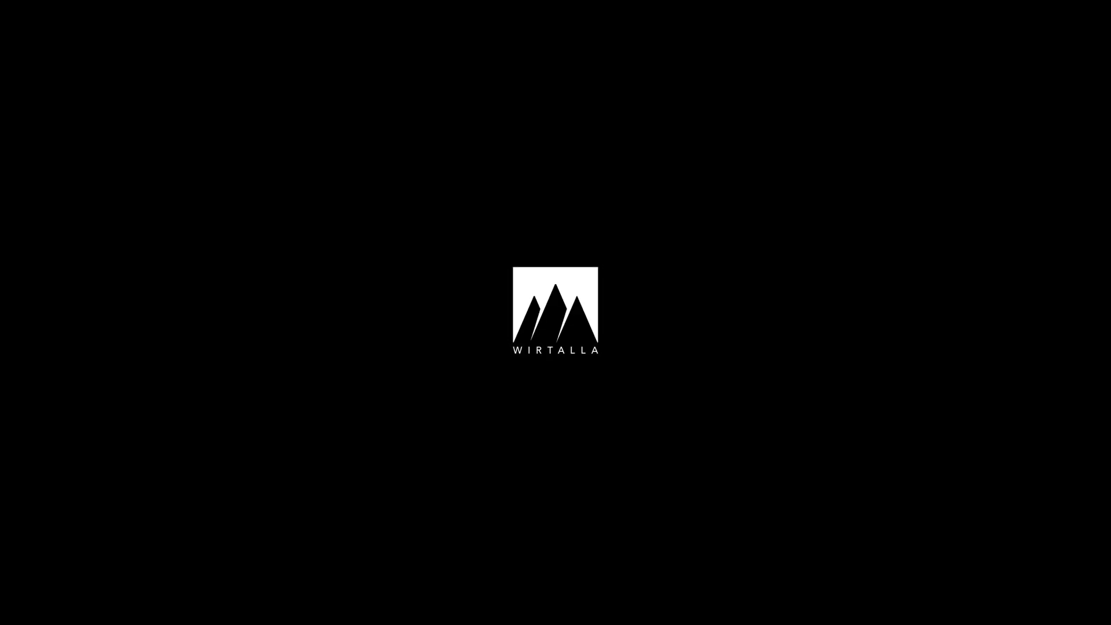